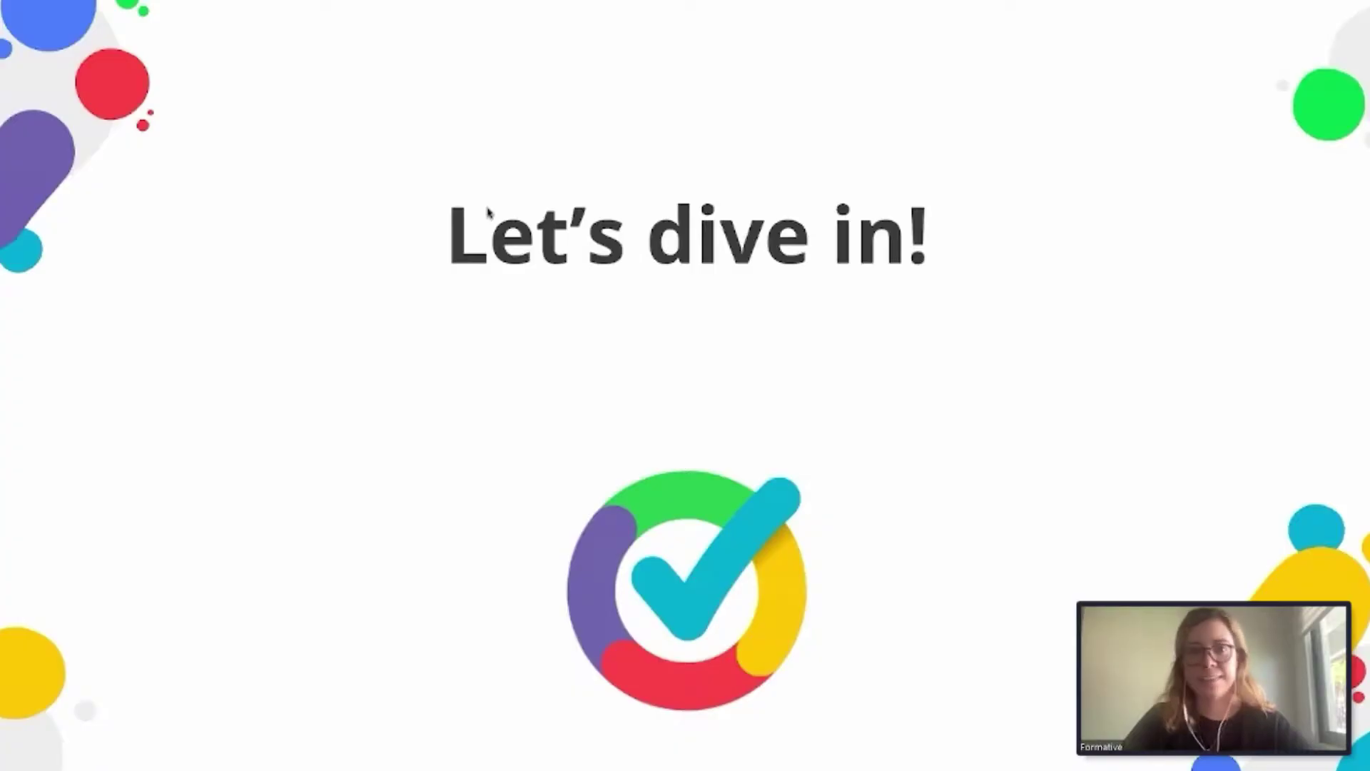
- Leave the slide presentation, switch to the Formative dashboard and open the "Math Webinar- MS & HS" formative of the presenter
{"action": "key", "text": "Right"}
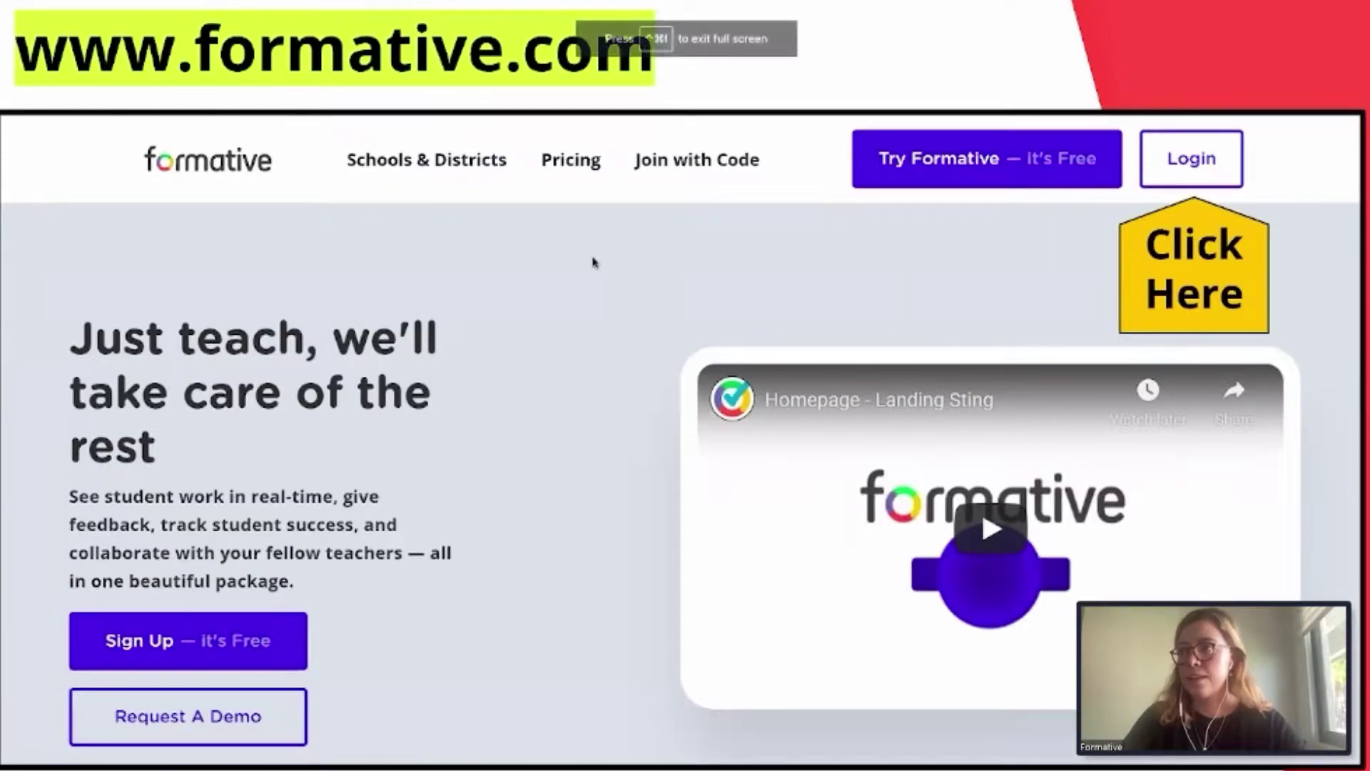
{"action": "key", "text": "Escape"}
{"action": "key", "text": "ctrl+Tab"}
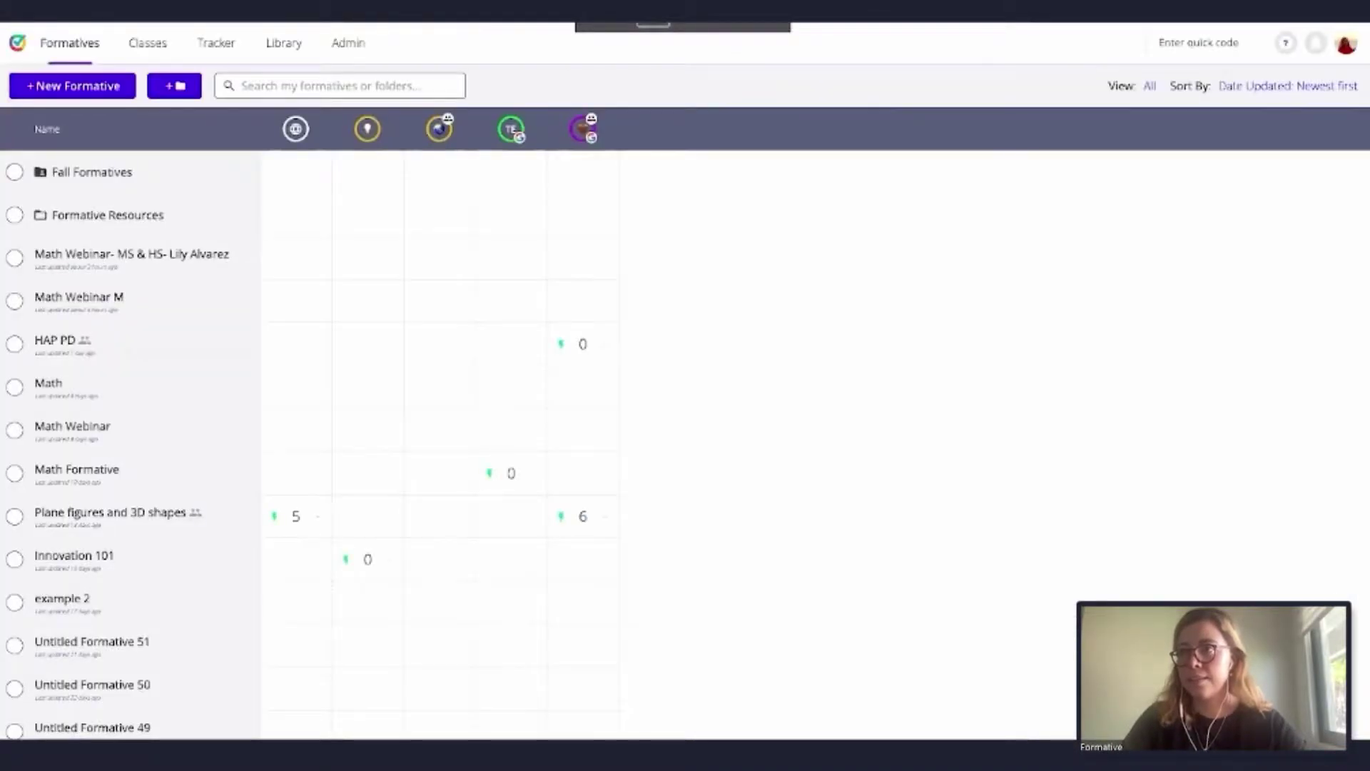
{"action": "left_click", "coordinate": [97, 257]}
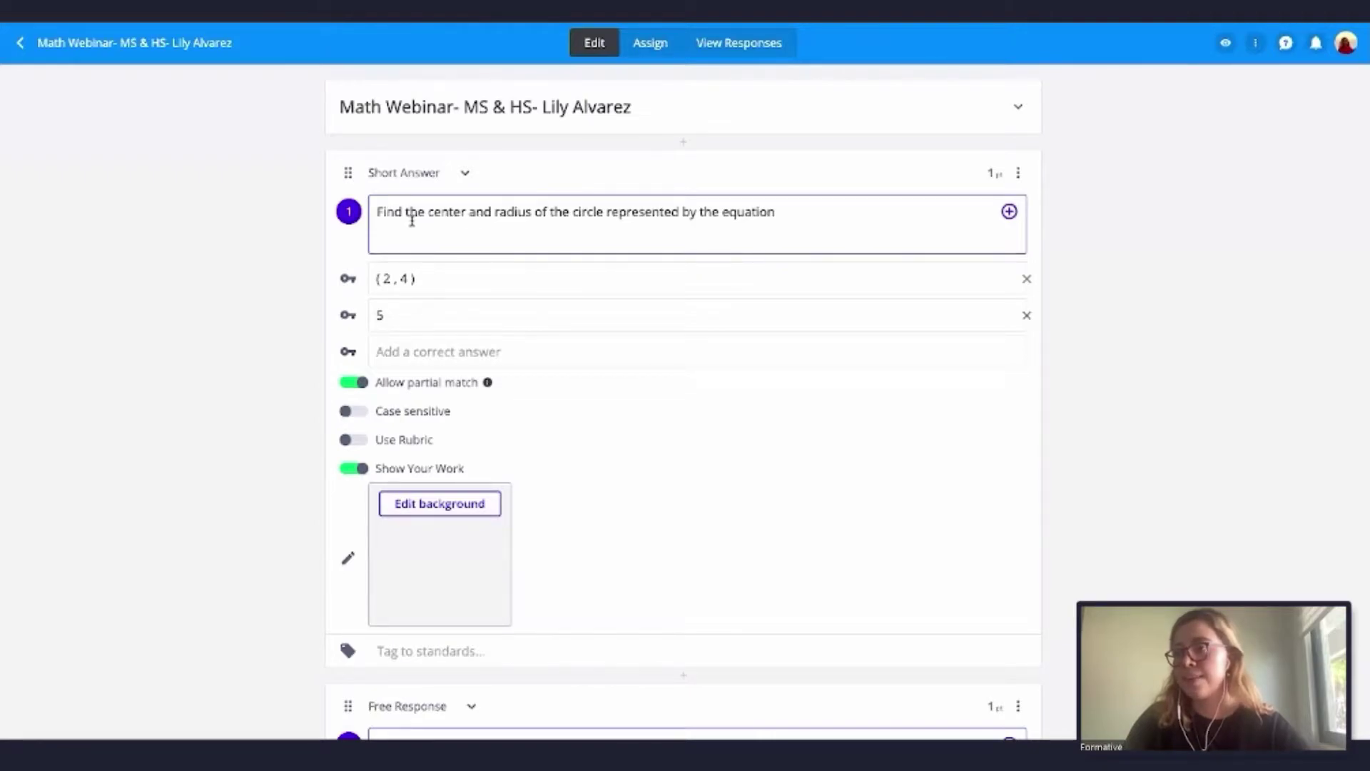
- Add the equation x^{2}+y^{2}-8y+5=0 to the end of question 1's text and format it as LaTeX
{"action": "left_click", "coordinate": [798, 212]}
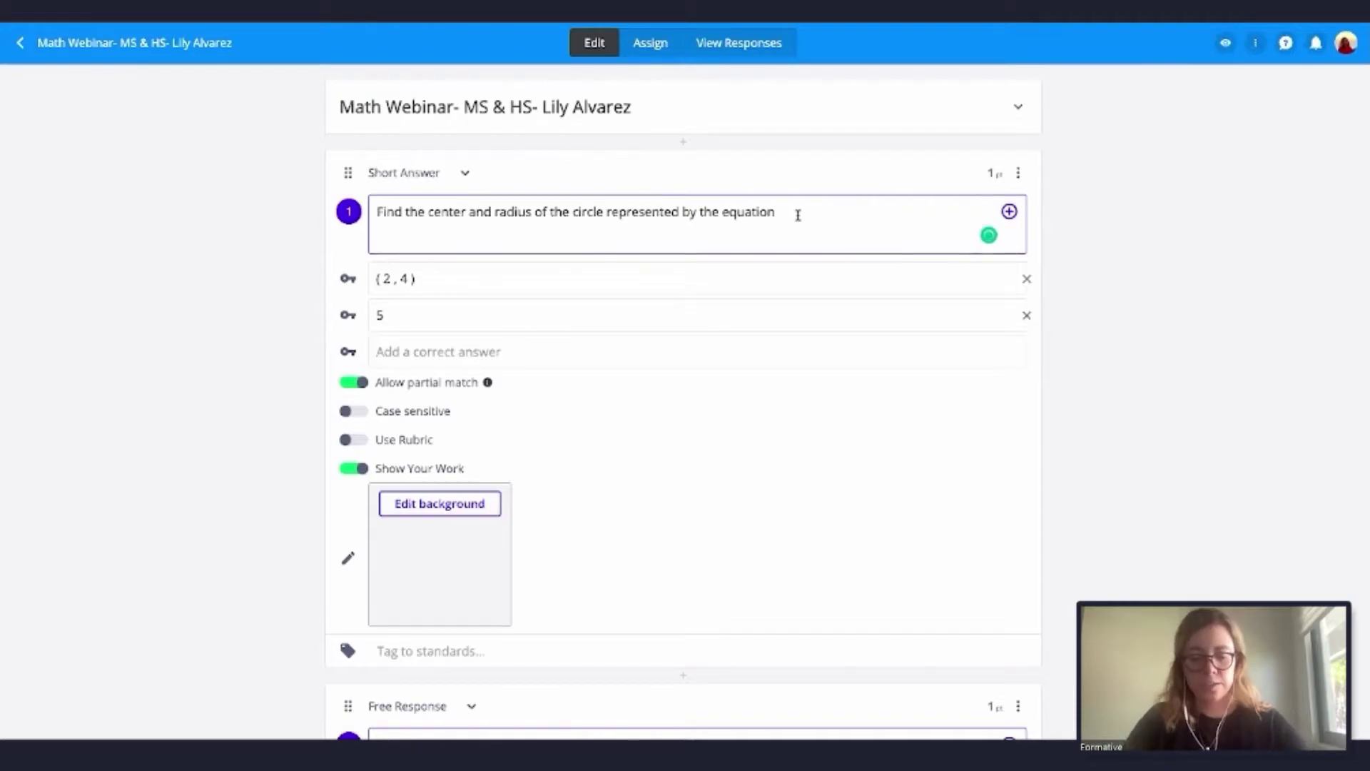
{"action": "type", "text": "x^{2}+y^{2}-8y+5=0"}
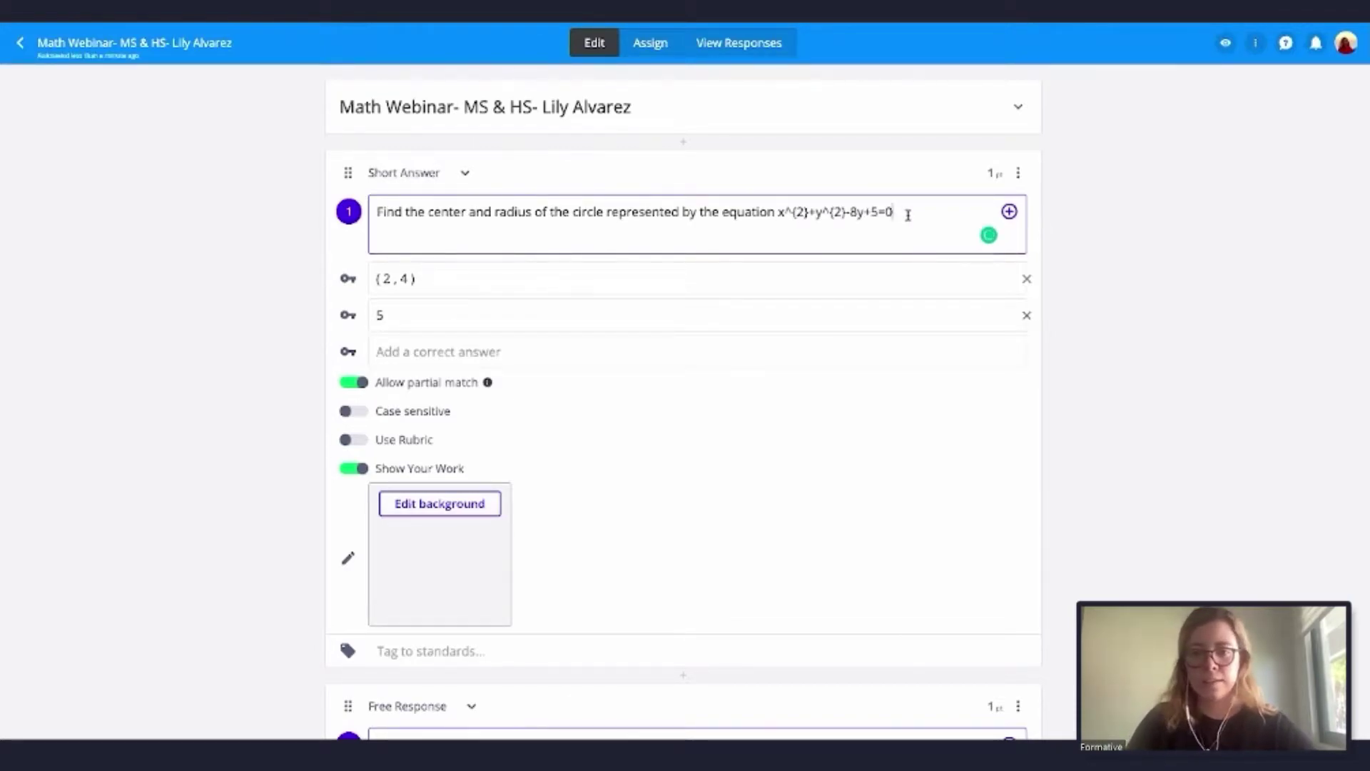
{"action": "left_click_drag", "start_coordinate": [910, 214], "coordinate": [781, 214]}
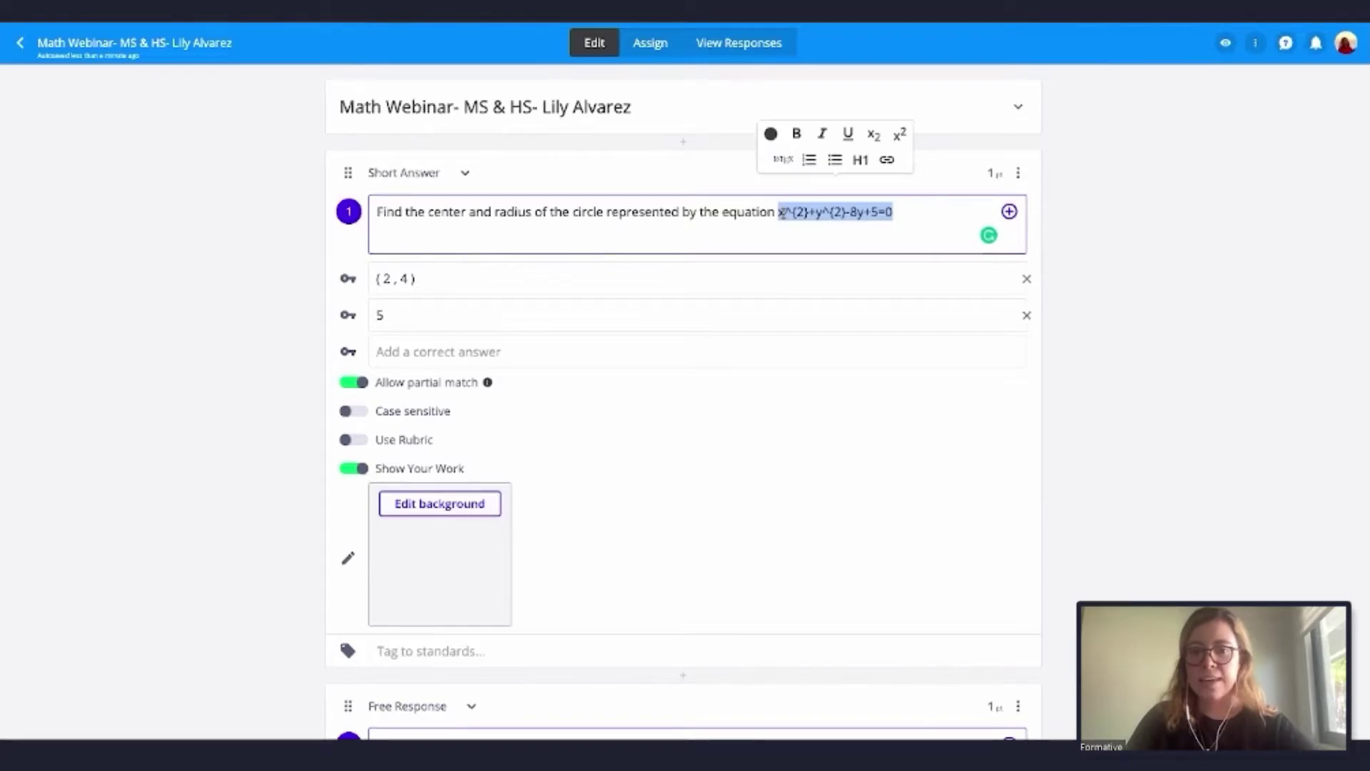
{"action": "left_click", "coordinate": [780, 162]}
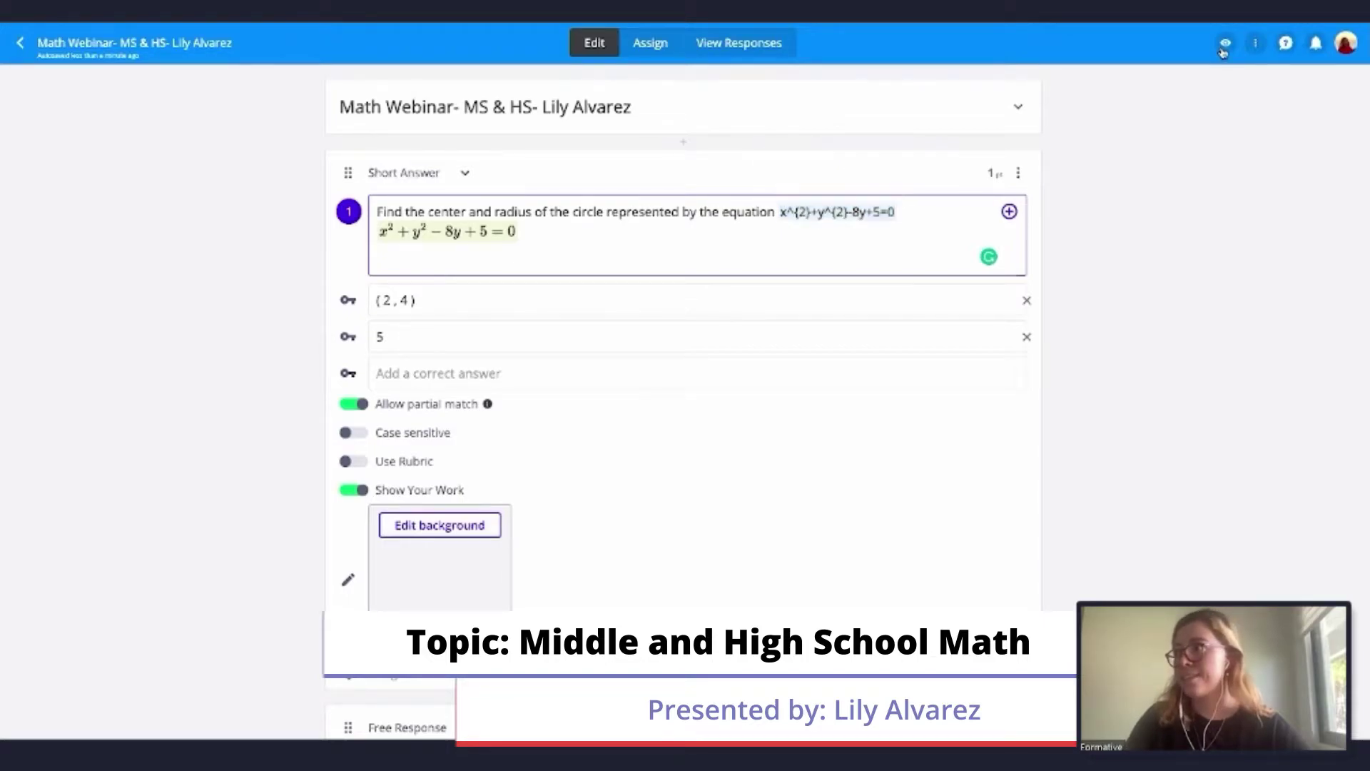
- Preview the formative as a student in the desktop, tablet and phone layouts, return to the desktop layout and close the preview
{"action": "left_click", "coordinate": [1223, 44]}
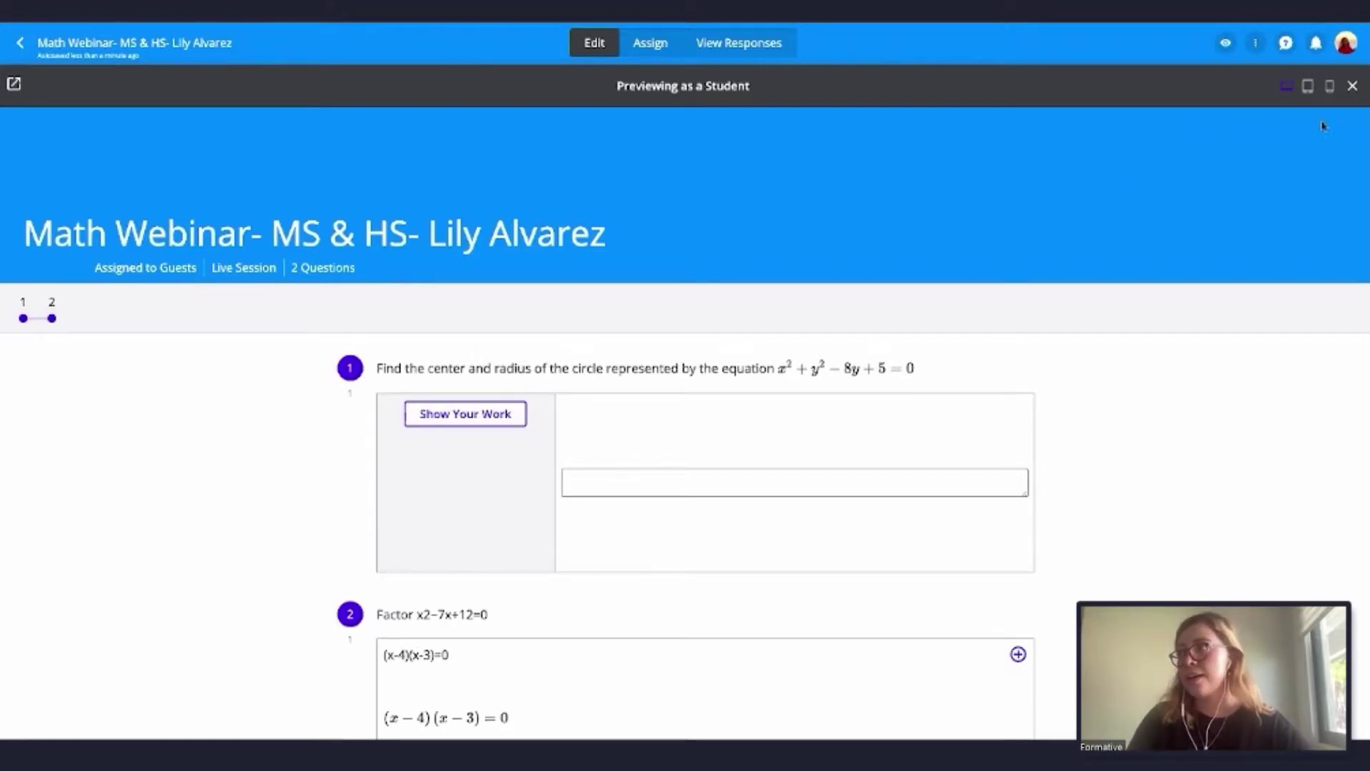
{"action": "left_click", "coordinate": [1308, 87]}
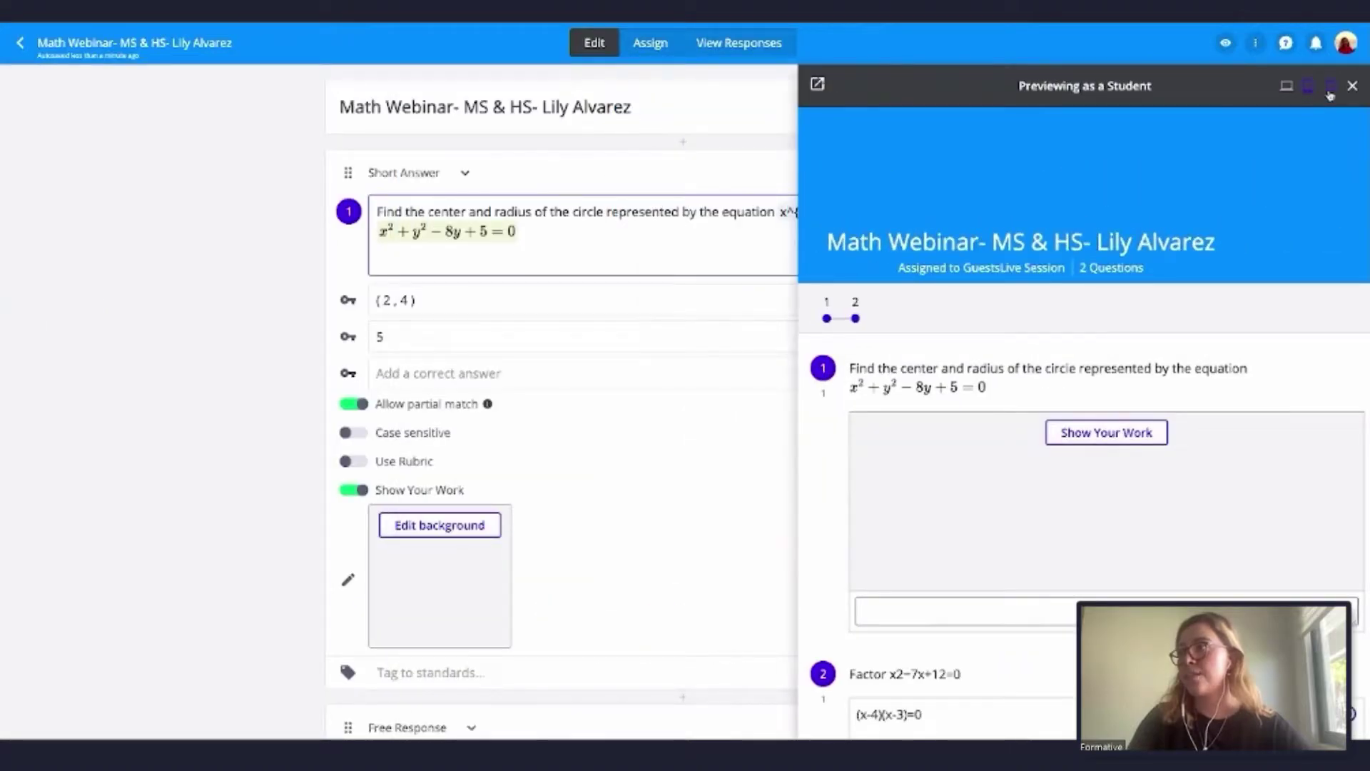
{"action": "left_click", "coordinate": [1330, 87]}
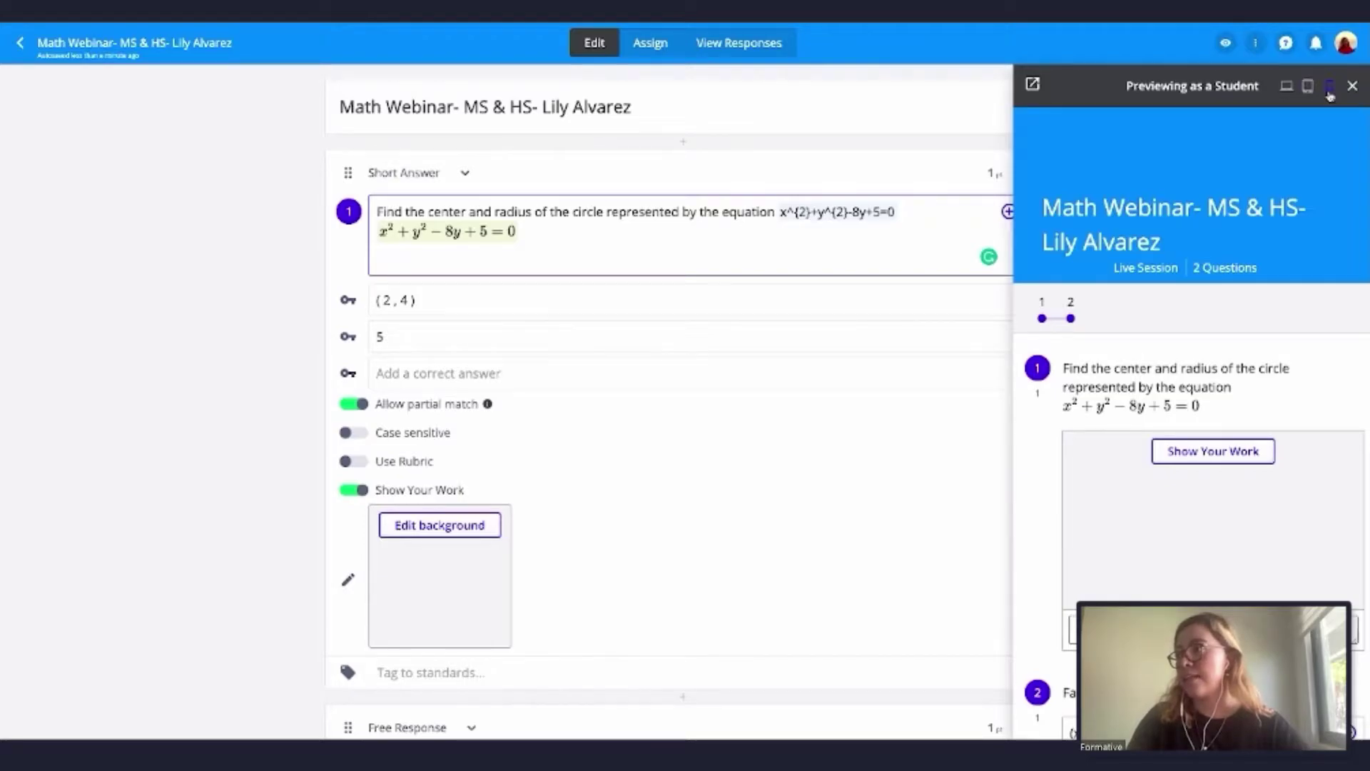
{"action": "left_click", "coordinate": [1309, 92]}
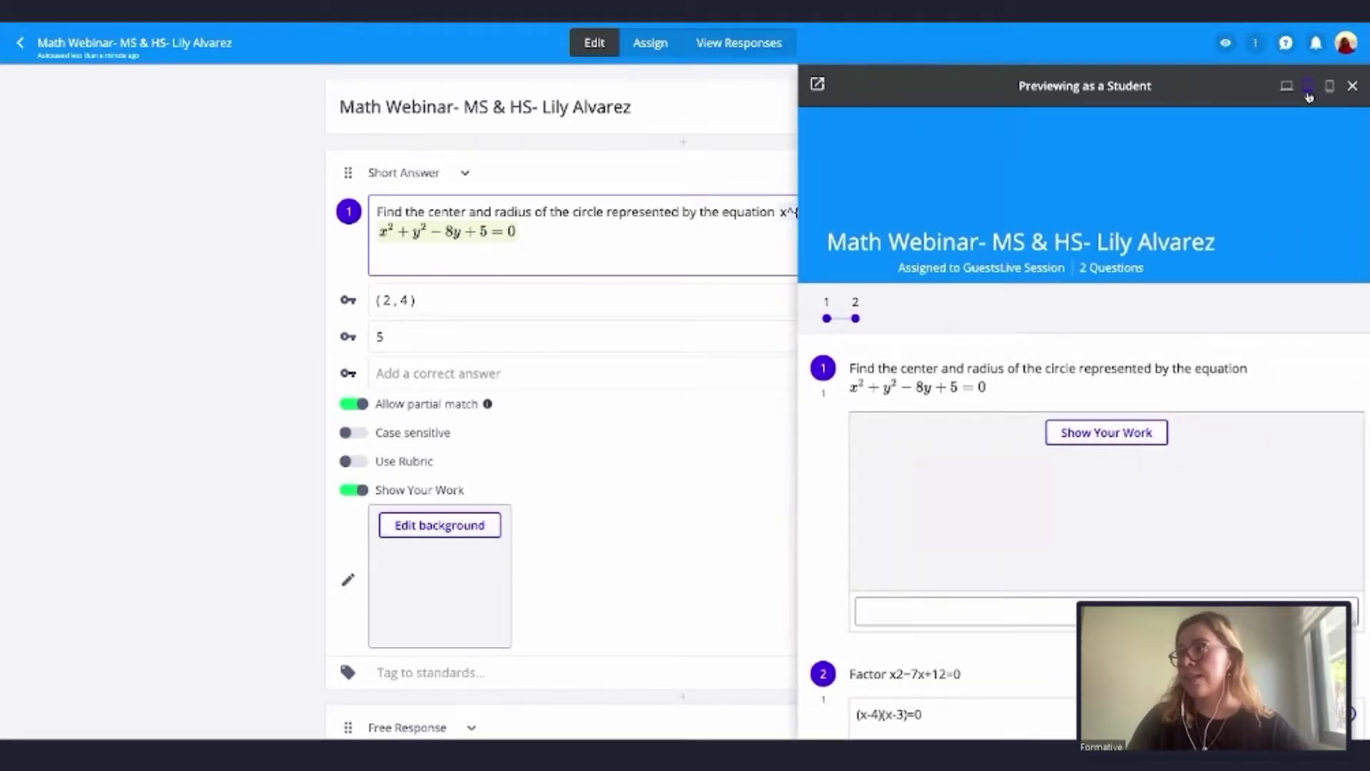
{"action": "left_click", "coordinate": [1287, 86]}
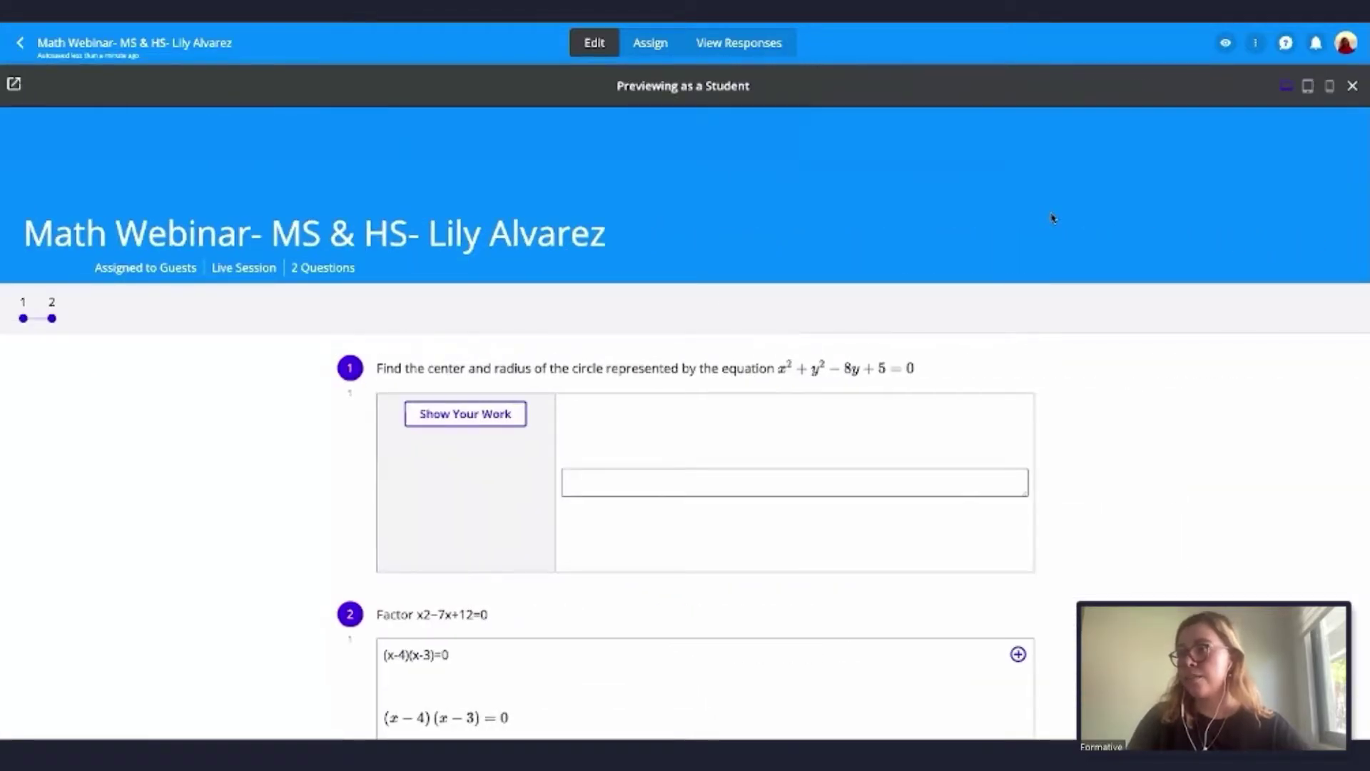
{"action": "left_click", "coordinate": [1356, 87]}
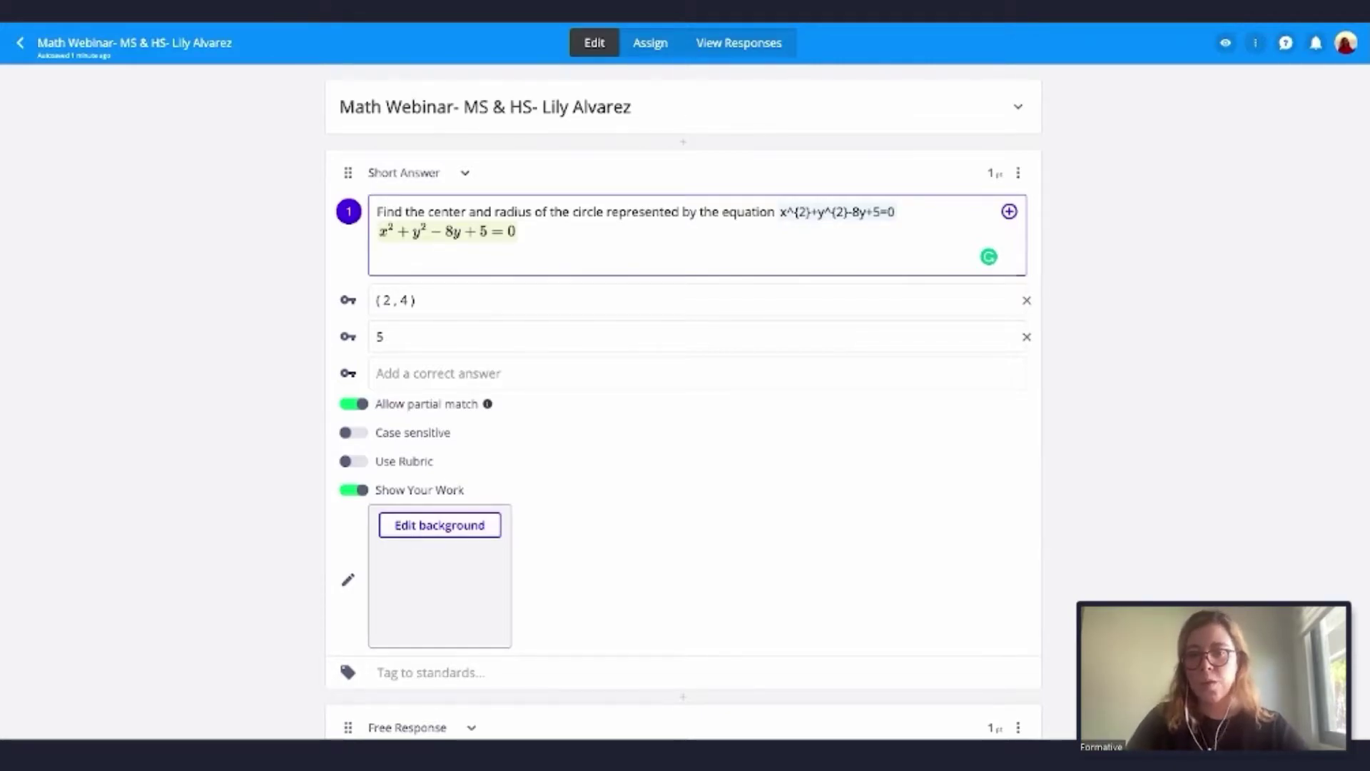
- Format the equation x2−7x+12=0 in question 2's text as LaTeX
{"action": "scroll", "coordinate": [674, 423], "scroll_direction": "down", "scroll_amount": 3}
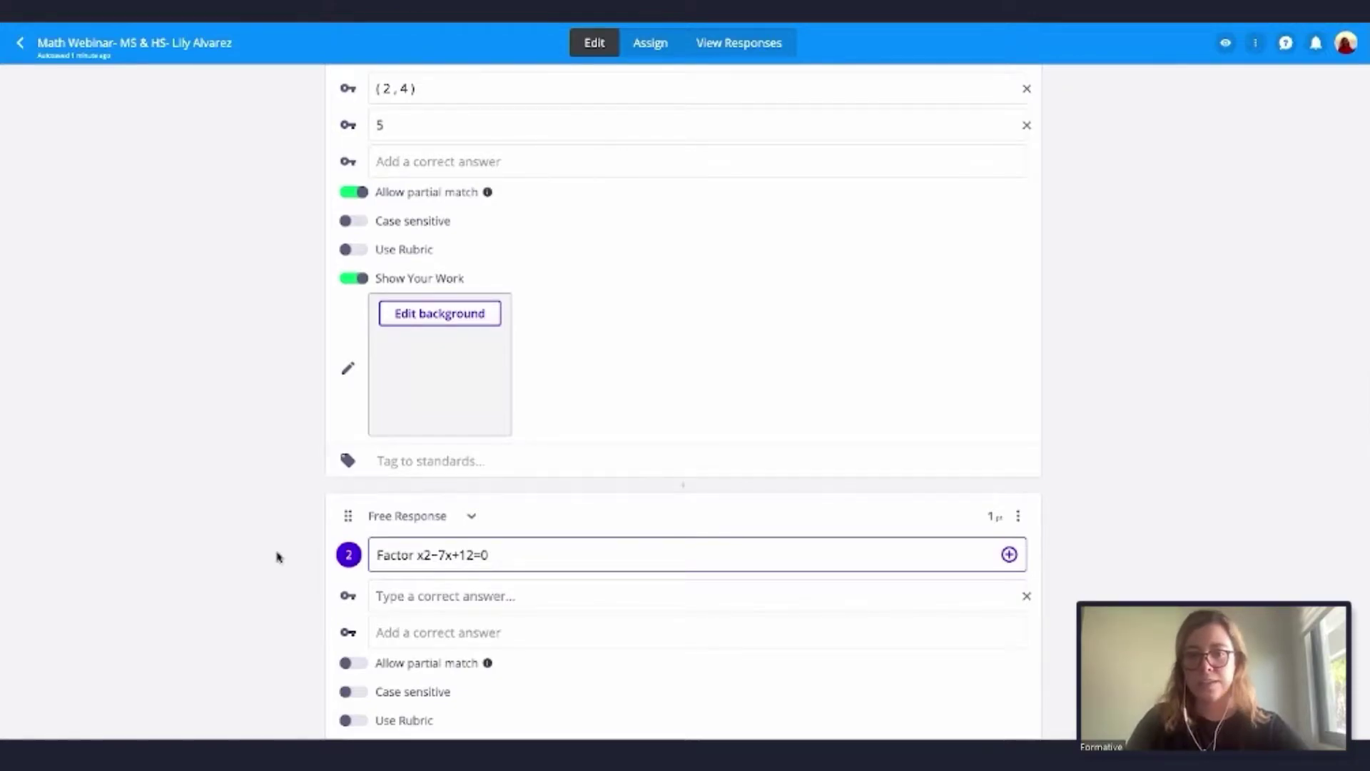
{"action": "scroll", "coordinate": [278, 556], "scroll_direction": "down", "scroll_amount": 1}
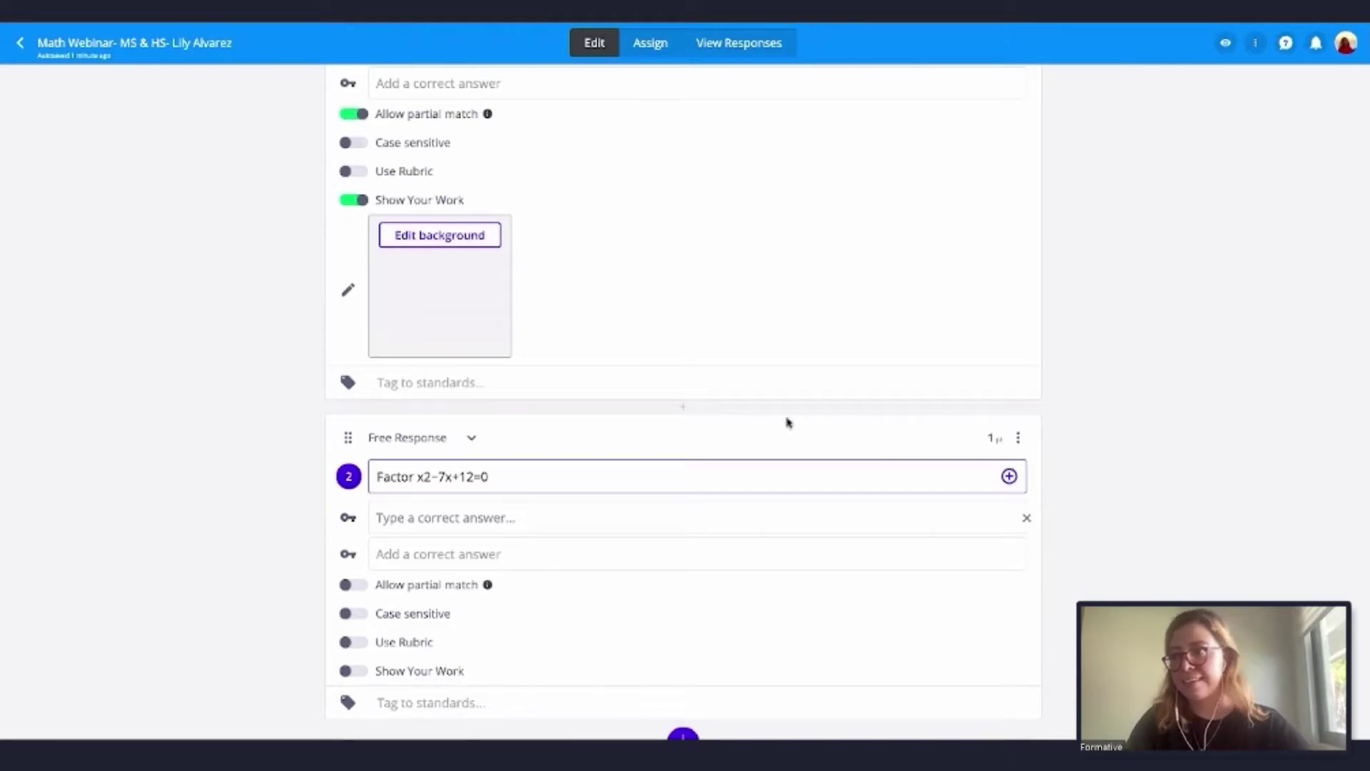
{"action": "scroll", "coordinate": [673, 486], "scroll_direction": "down", "scroll_amount": 1}
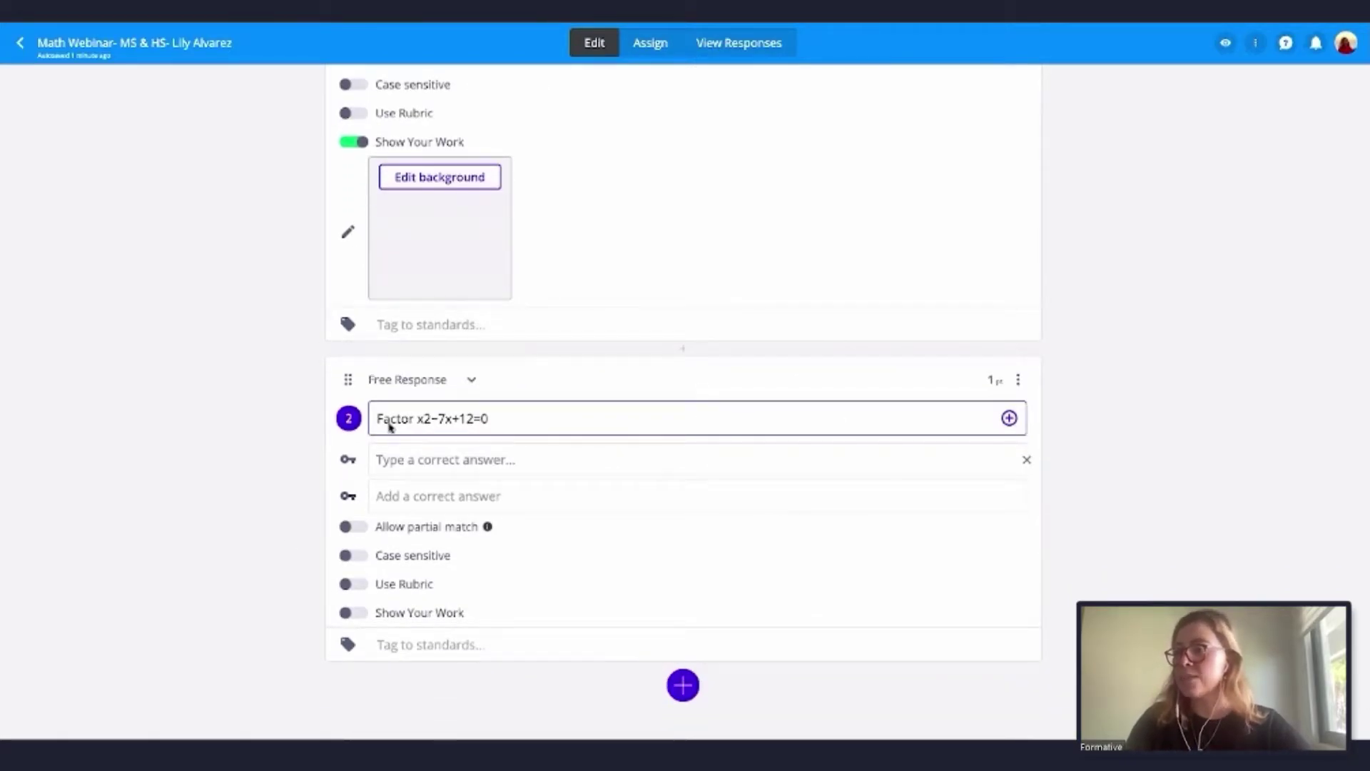
{"action": "left_click_drag", "start_coordinate": [496, 418], "coordinate": [419, 421]}
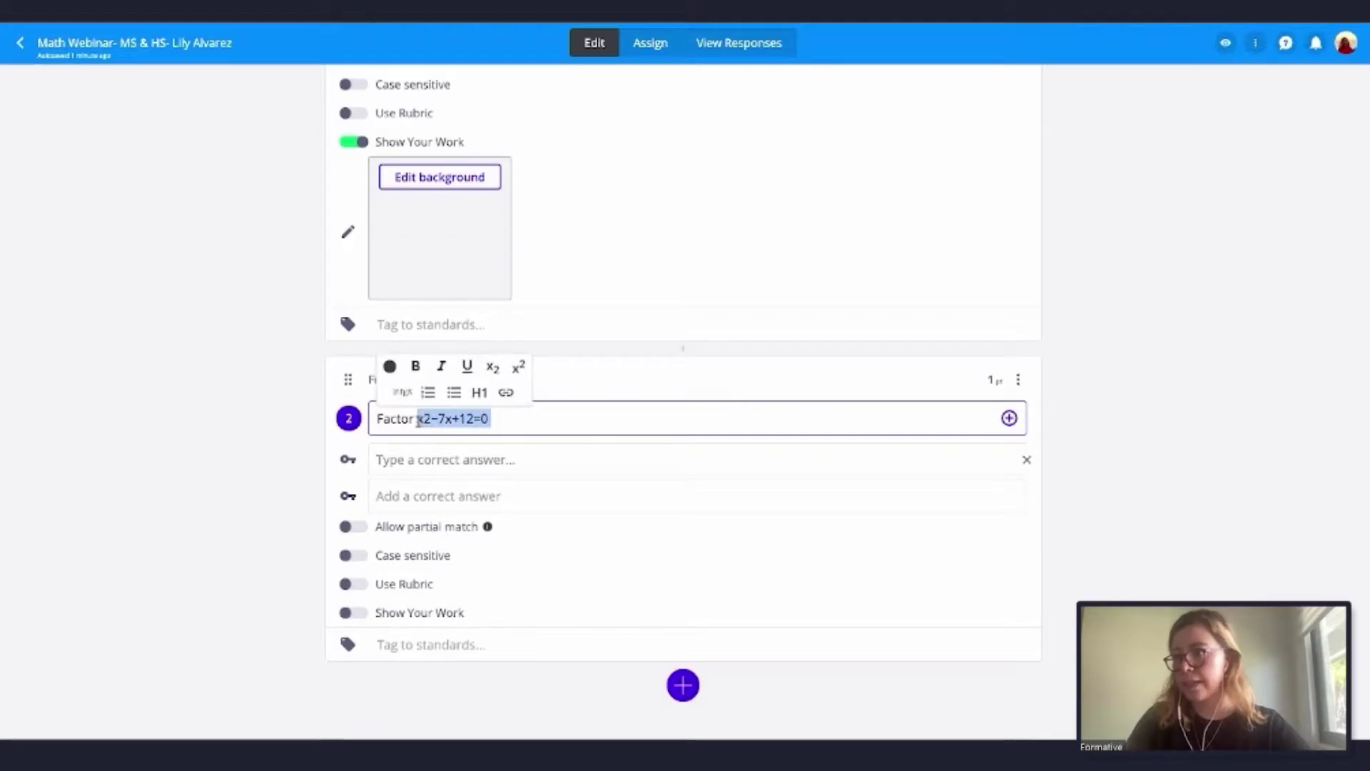
{"action": "left_click", "coordinate": [405, 395]}
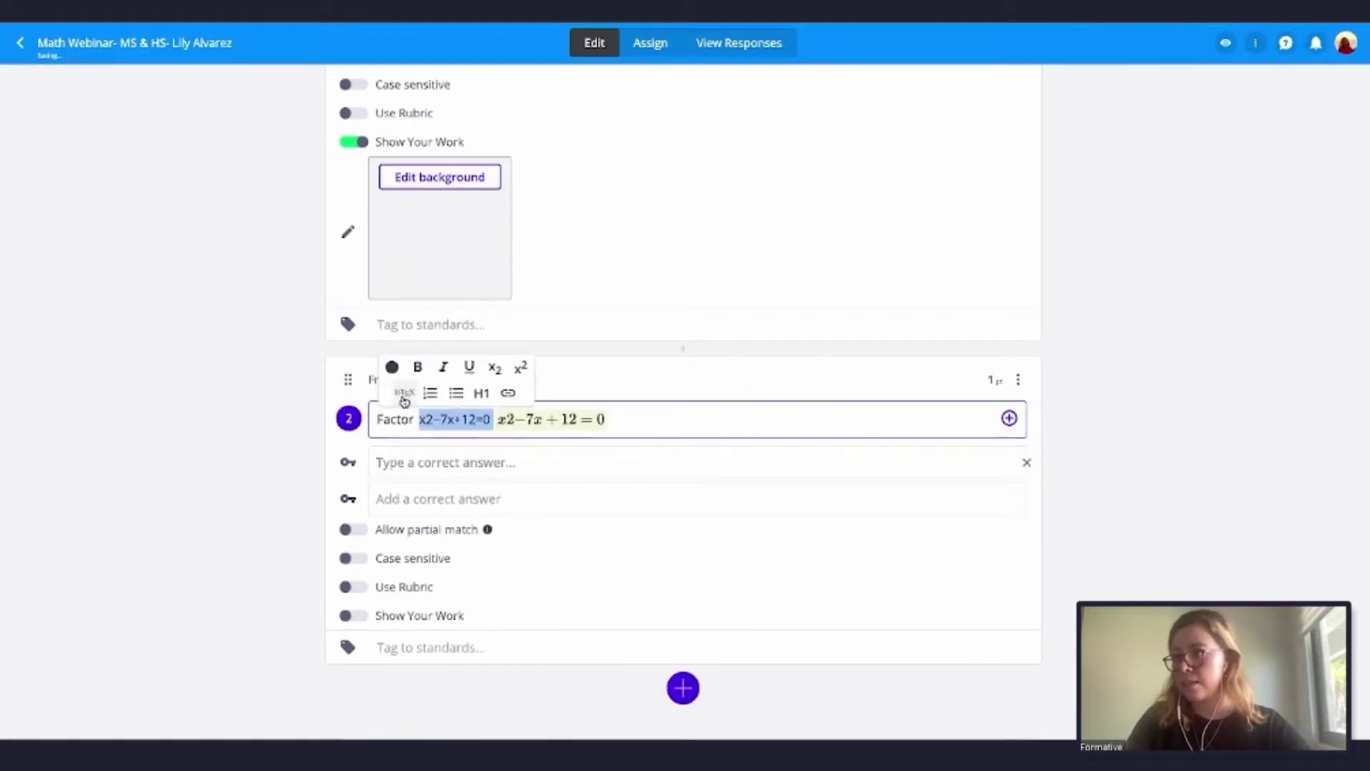
{"action": "left_click", "coordinate": [211, 463]}
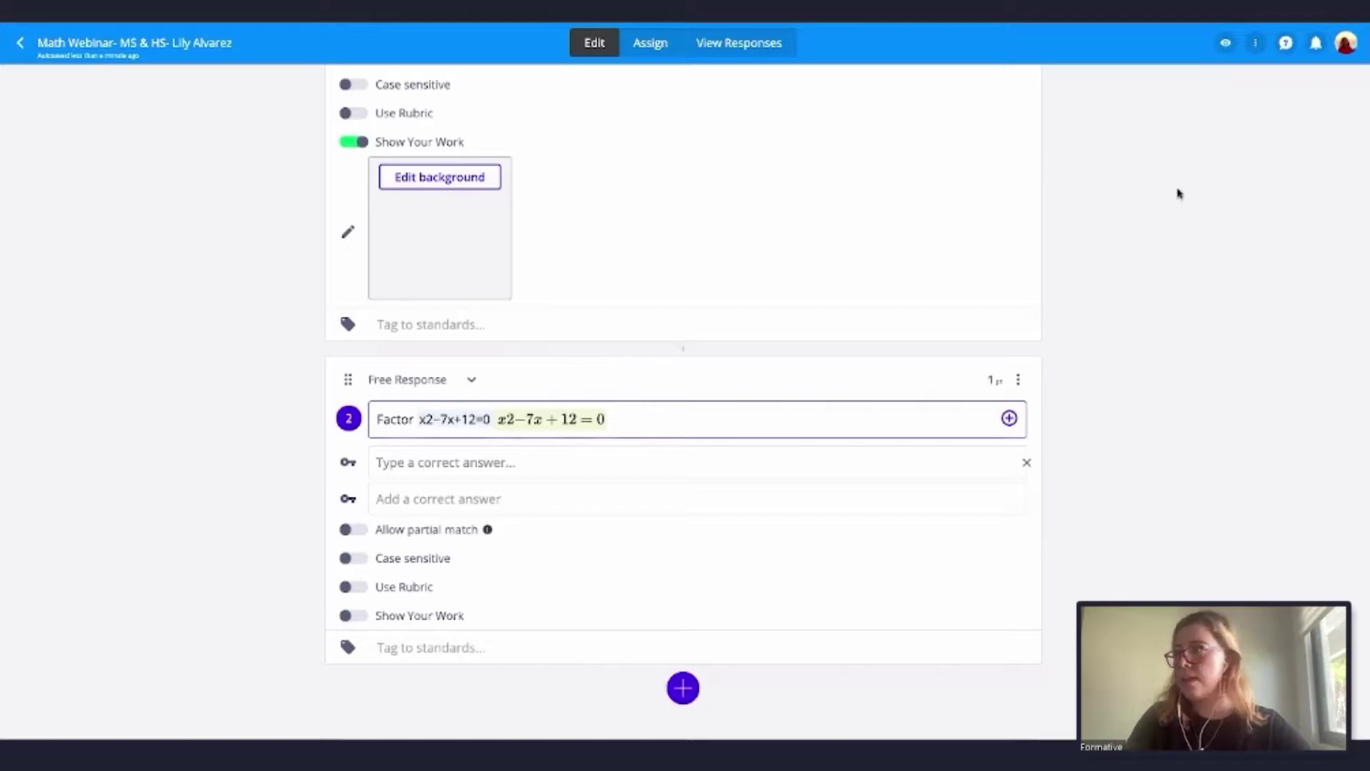
- Preview the formative as a student and format the plain-text answer (x-4)(x-3)=0 to question 2 as LaTeX
{"action": "left_click", "coordinate": [1226, 44]}
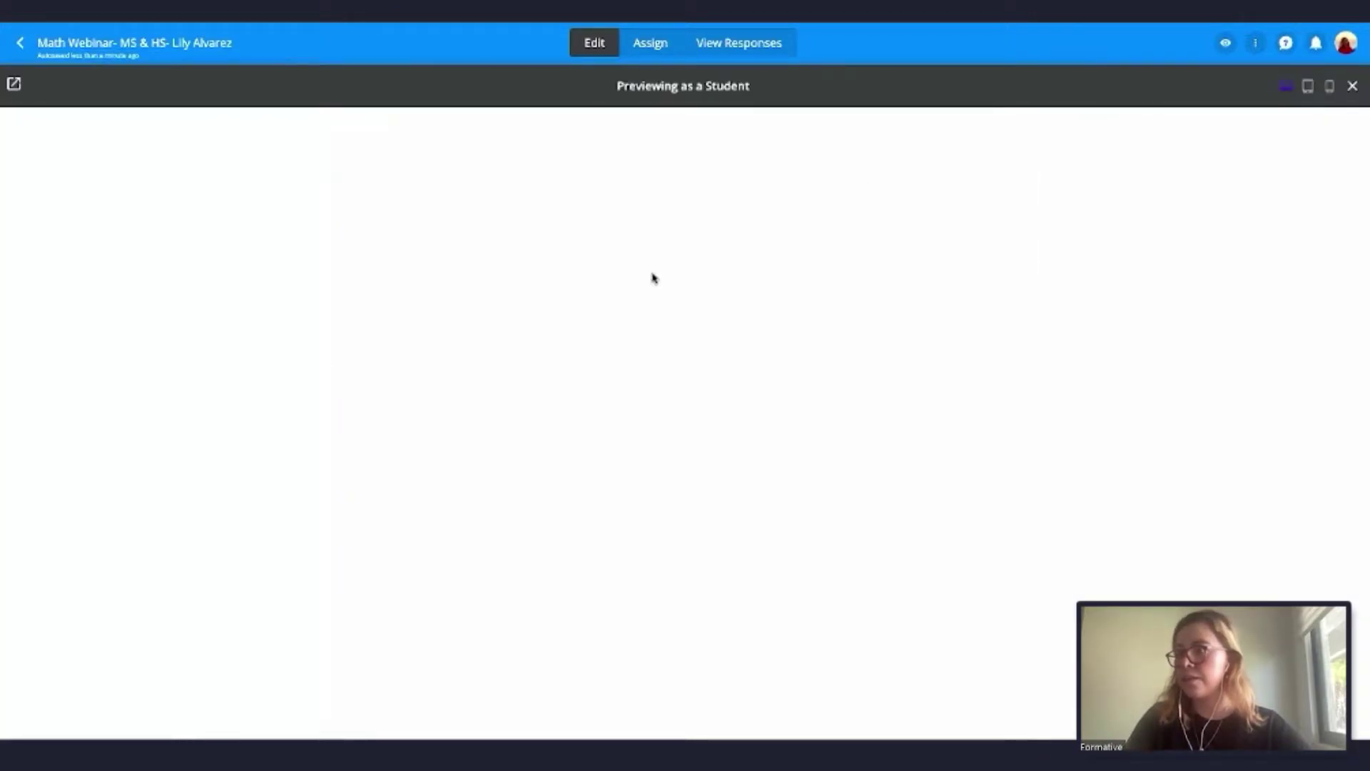
{"action": "scroll", "coordinate": [649, 280], "scroll_direction": "down", "scroll_amount": 3}
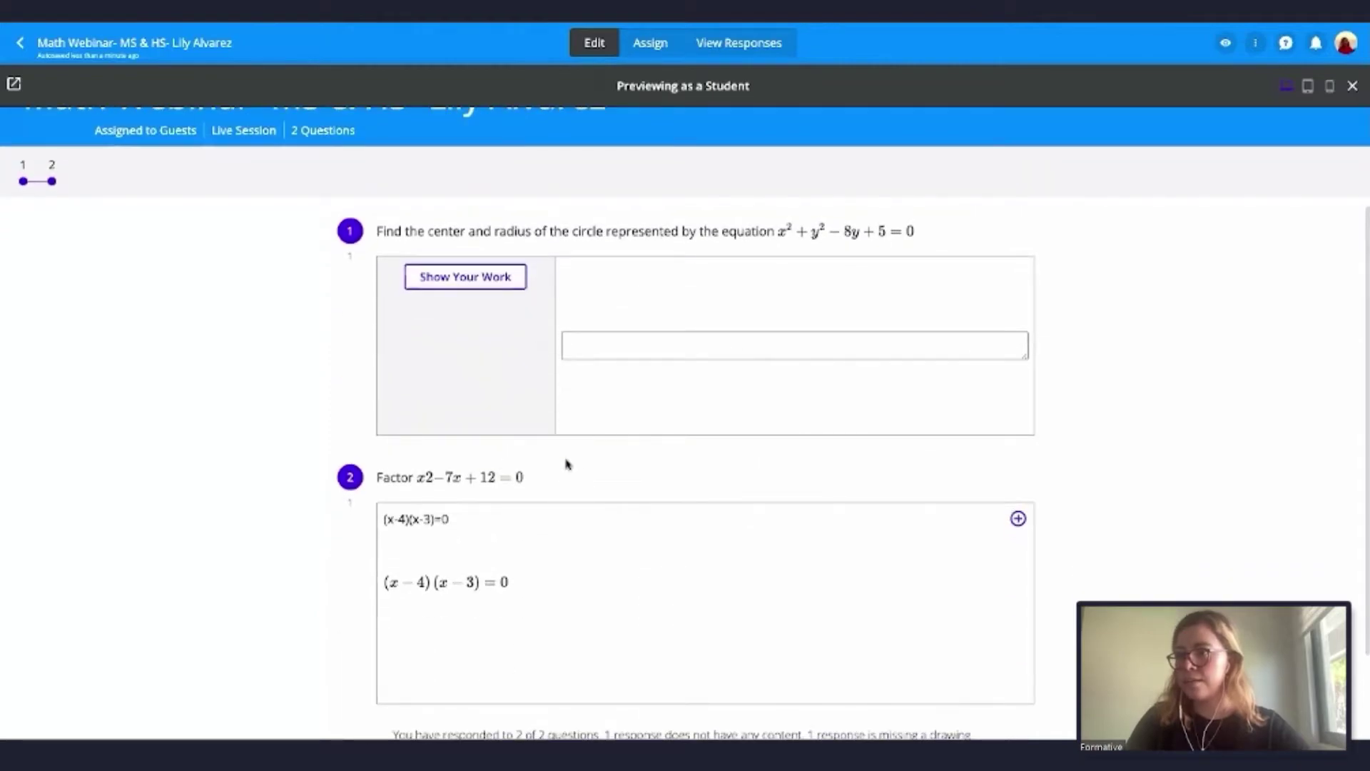
{"action": "scroll", "coordinate": [571, 460], "scroll_direction": "down", "scroll_amount": 2}
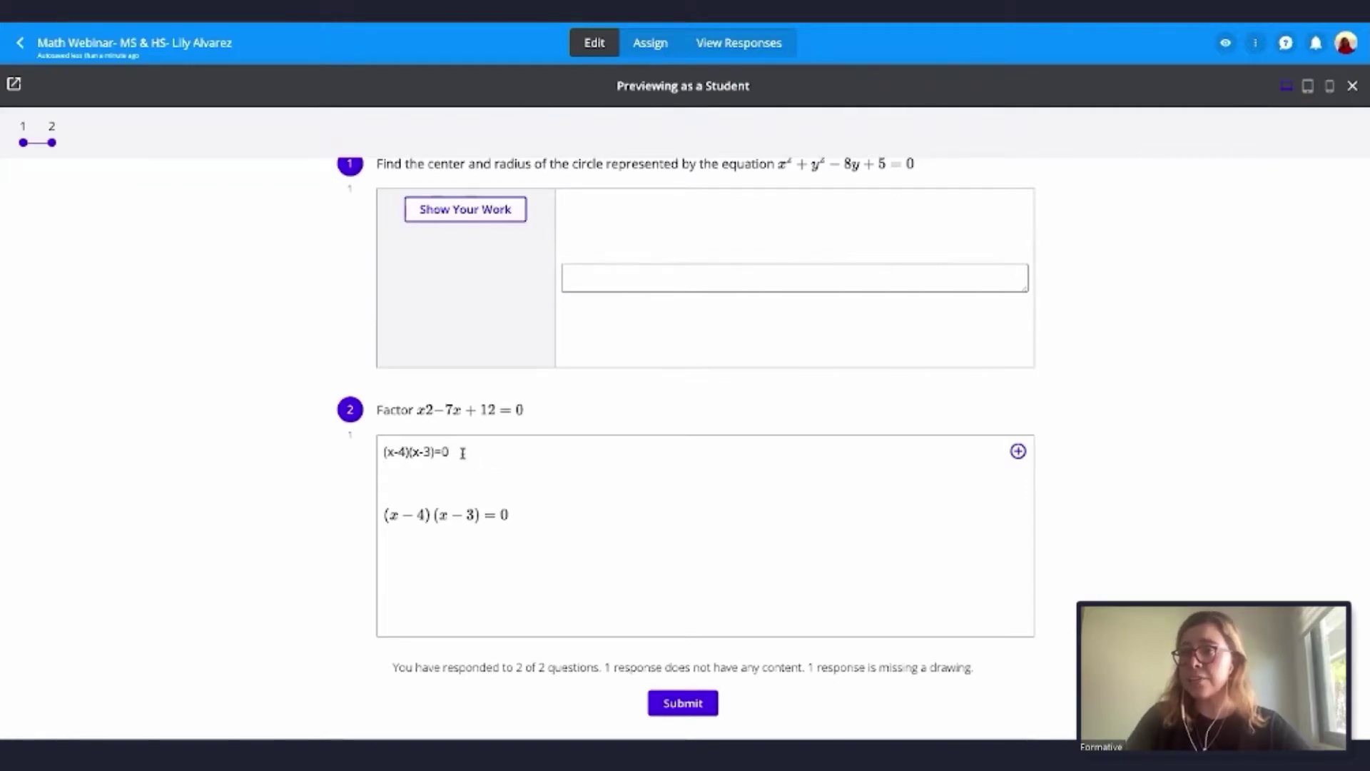
{"action": "left_click_drag", "start_coordinate": [466, 452], "coordinate": [384, 454]}
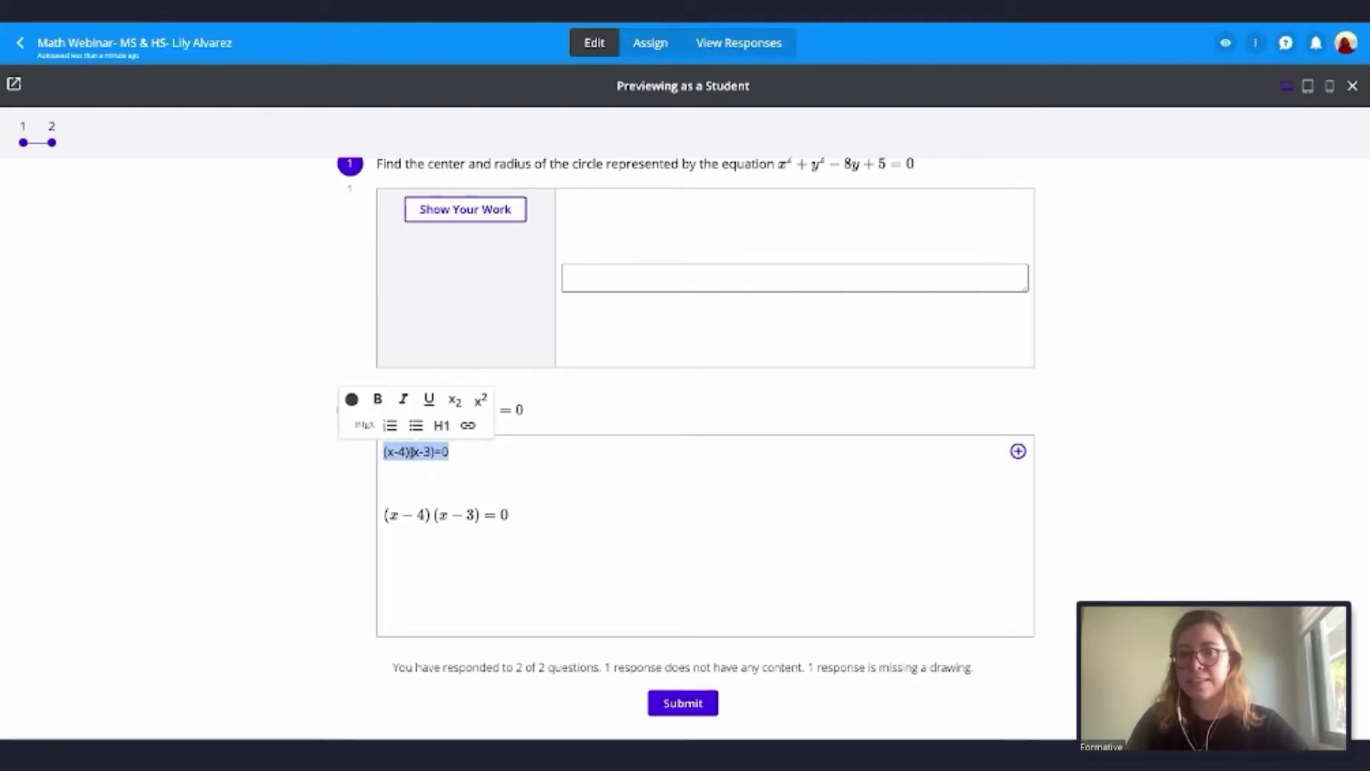
{"action": "left_click", "coordinate": [365, 427]}
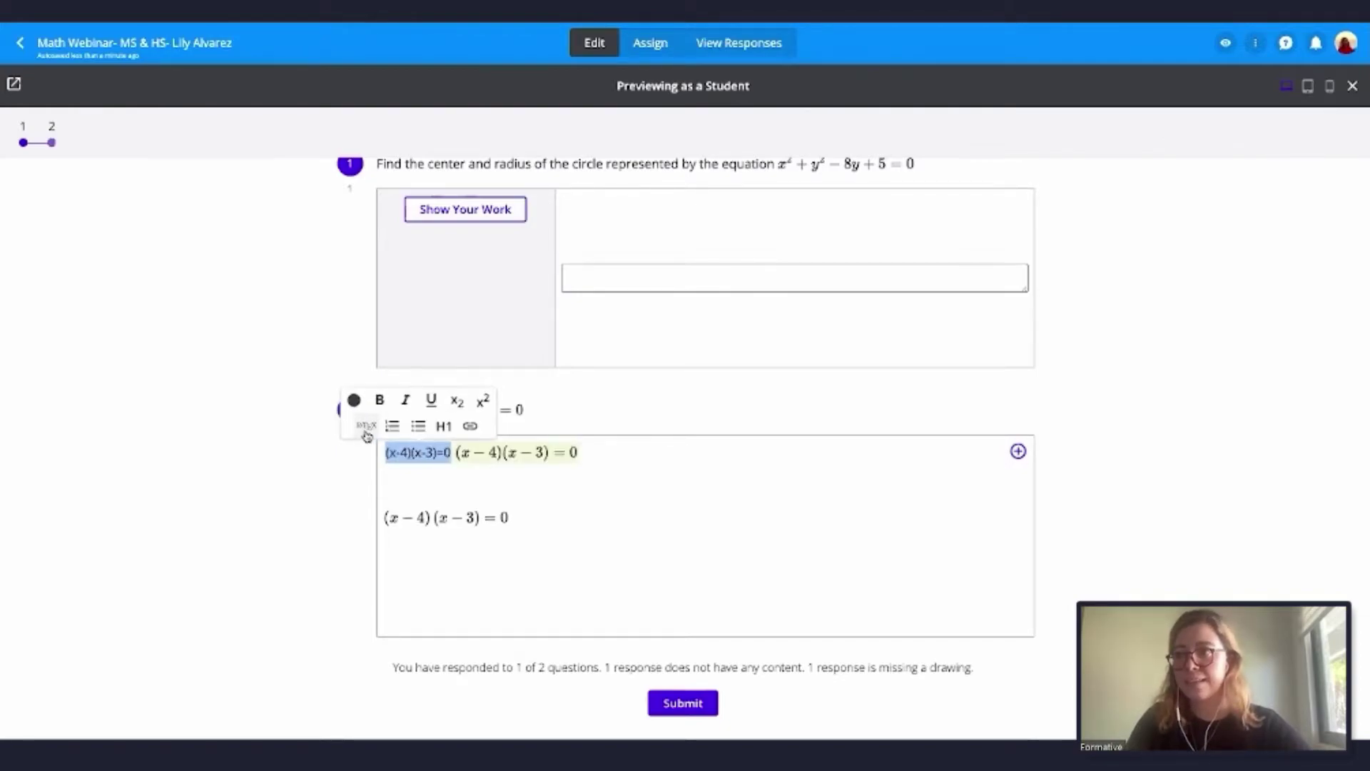
{"action": "left_click", "coordinate": [588, 490]}
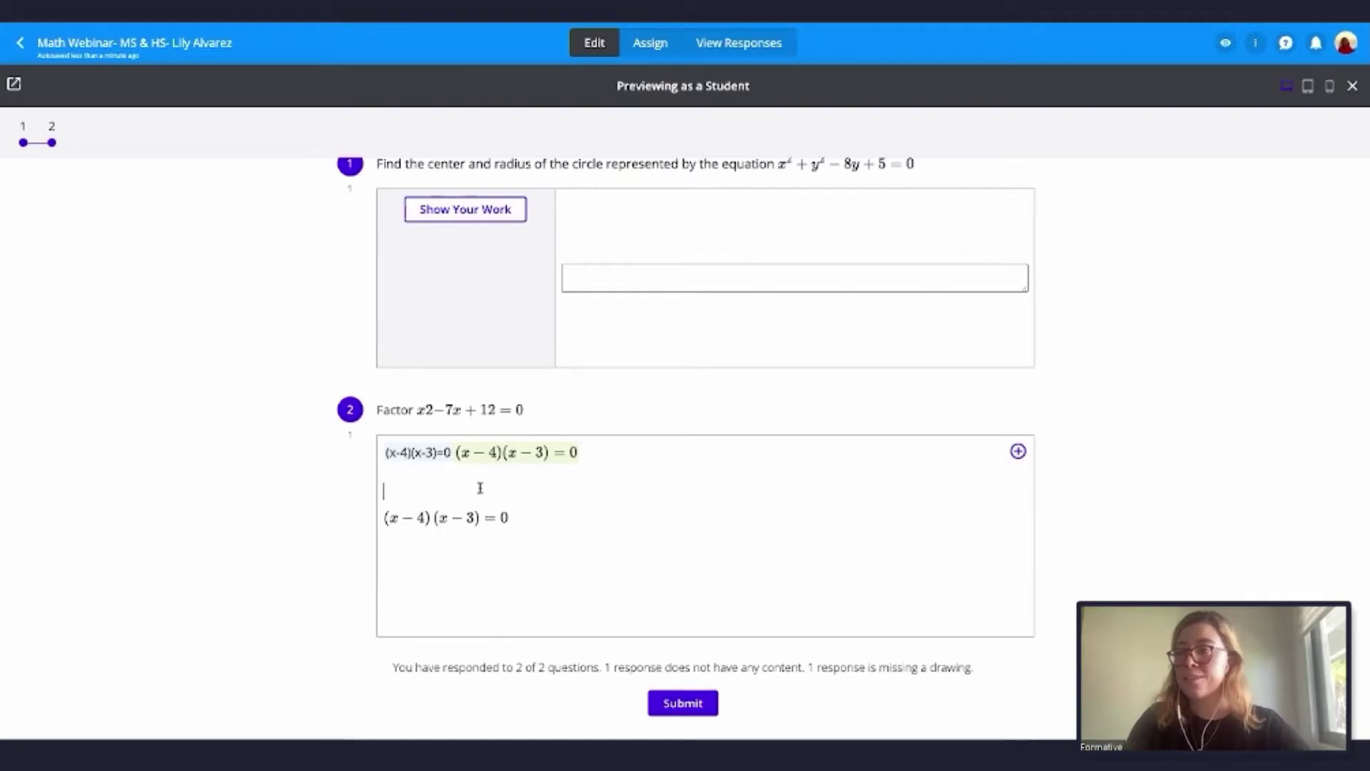
- Insert a math expression on the blank line of question 2's answer and replace its sample equation with (x-4)(x-3)=0
{"action": "left_click", "coordinate": [1019, 452]}
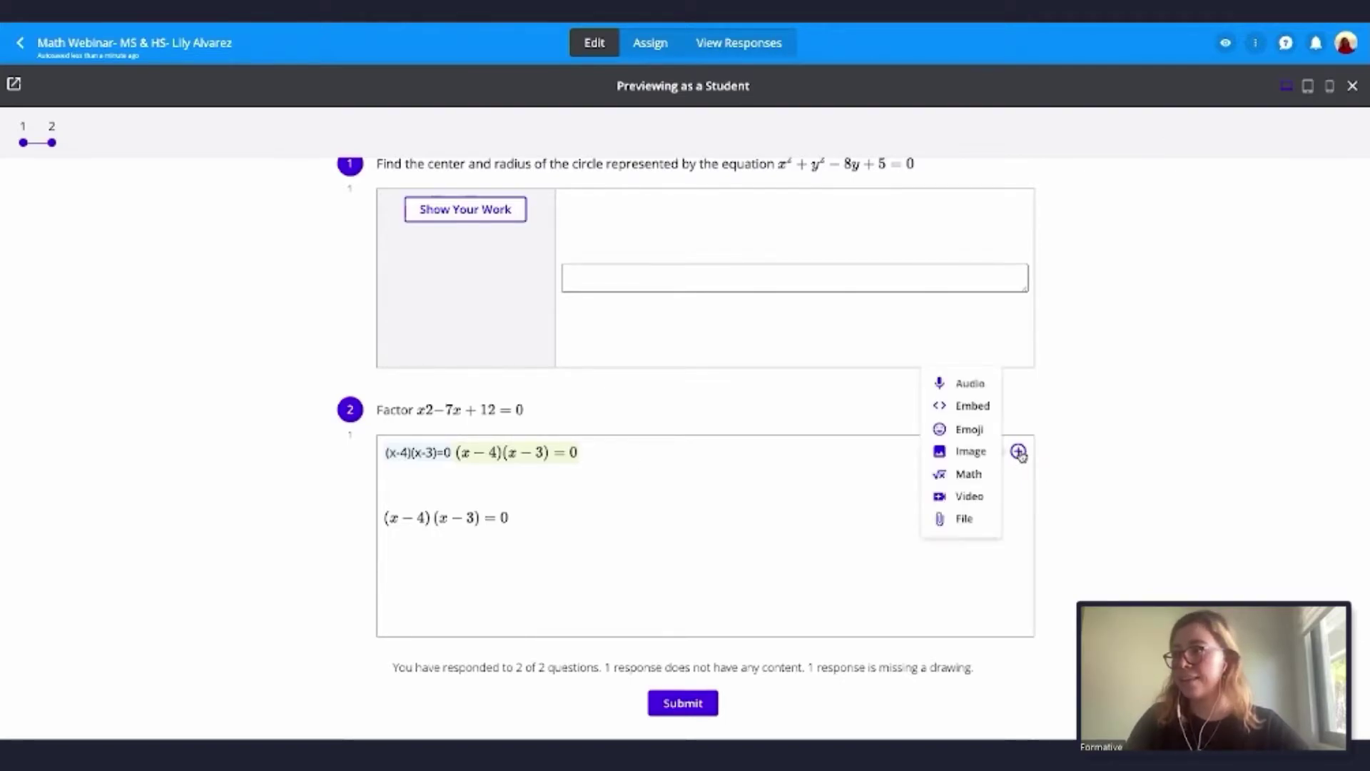
{"action": "left_click", "coordinate": [965, 477]}
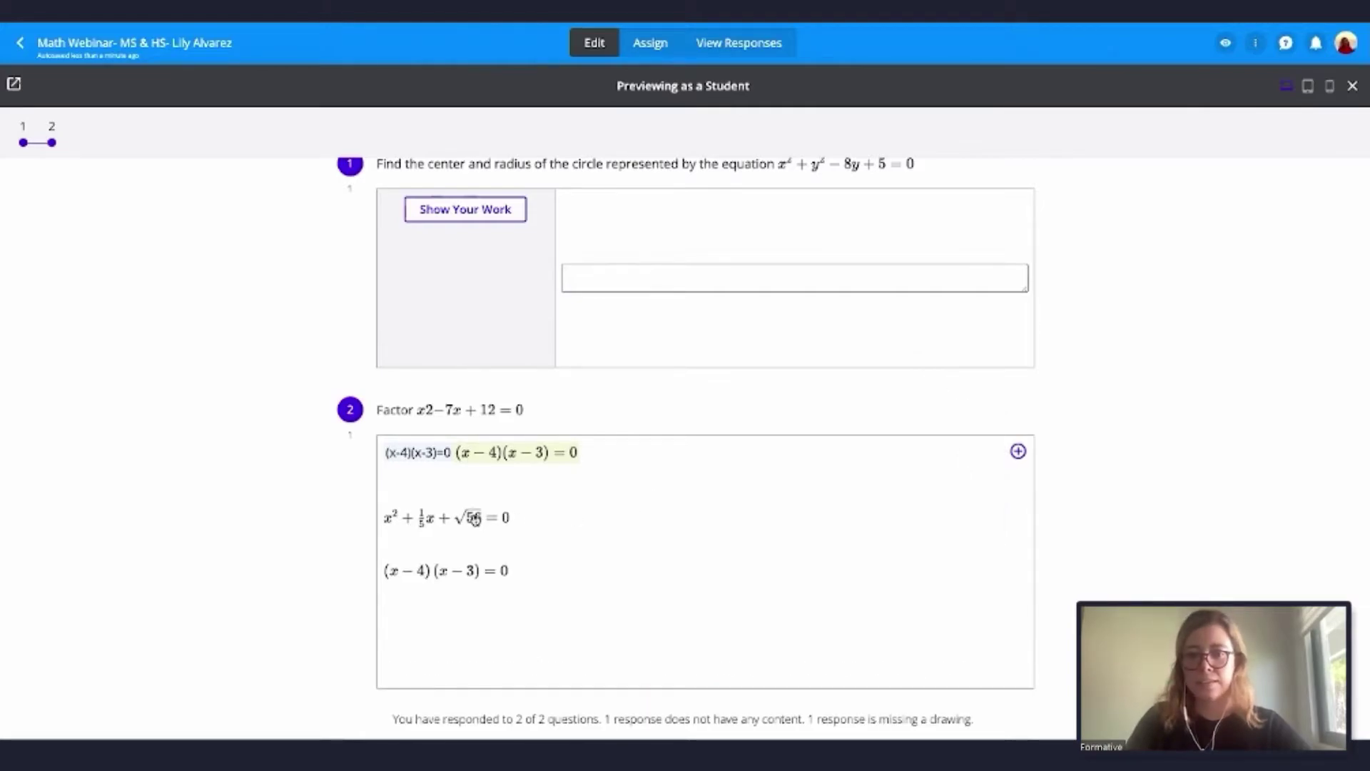
{"action": "left_click", "coordinate": [475, 519]}
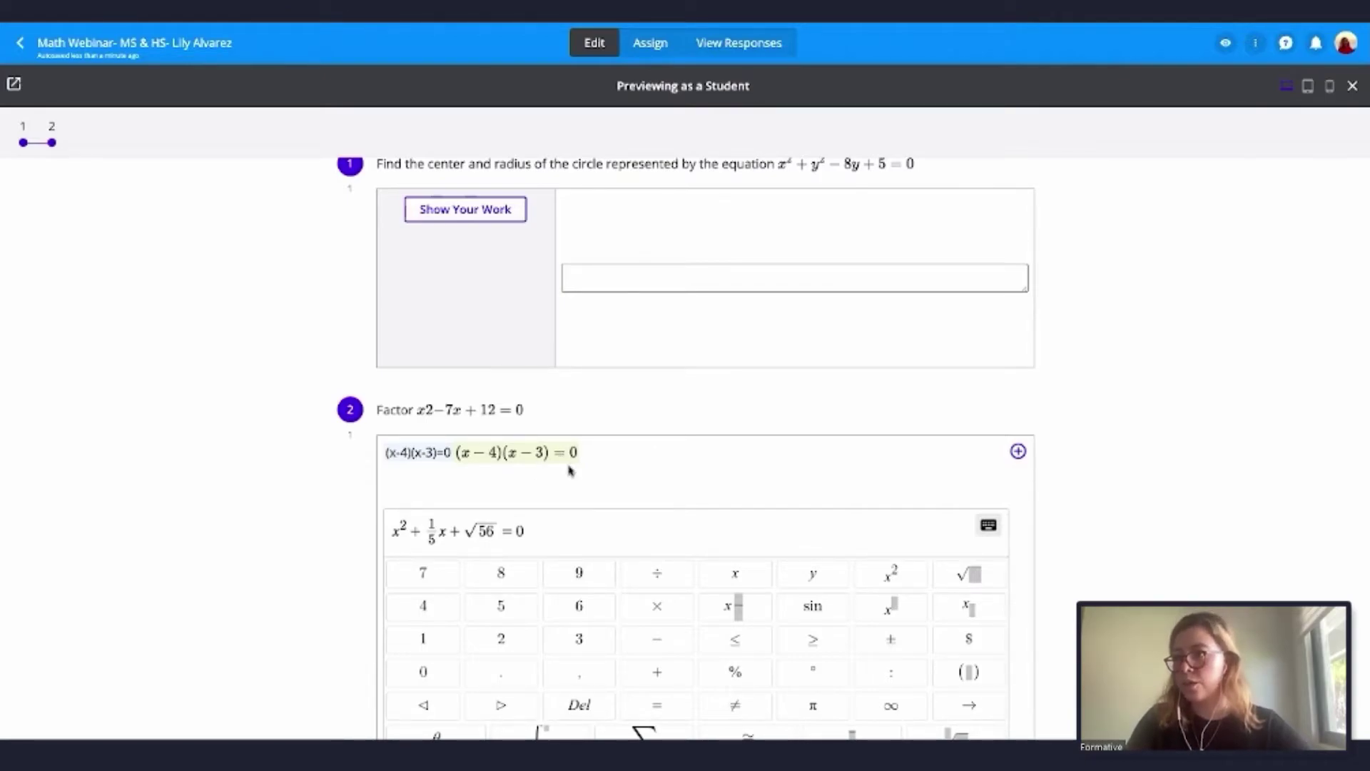
{"action": "scroll", "coordinate": [464, 468], "scroll_direction": "down", "scroll_amount": 2}
{"action": "left_click", "coordinate": [489, 429]}
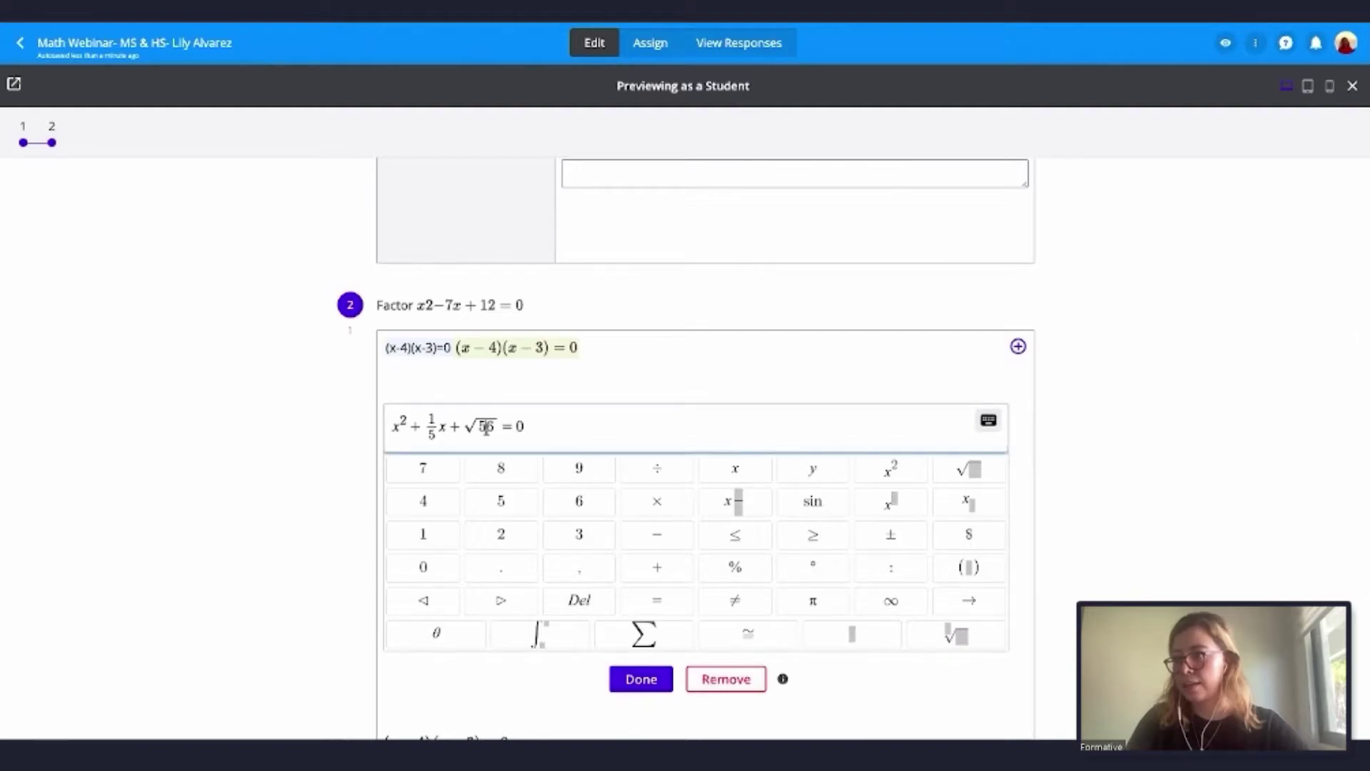
{"action": "left_click_drag", "start_coordinate": [545, 426], "coordinate": [379, 428]}
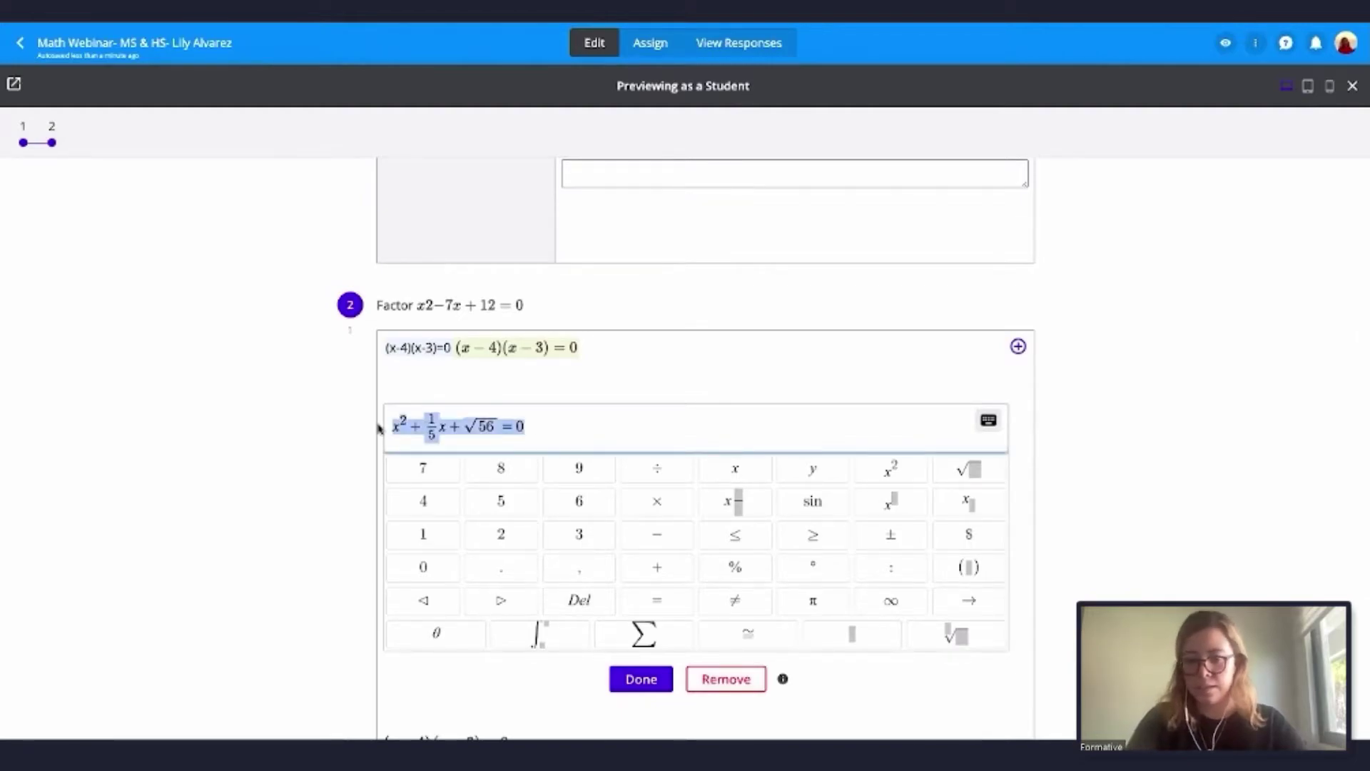
{"action": "type", "text": "(x"}
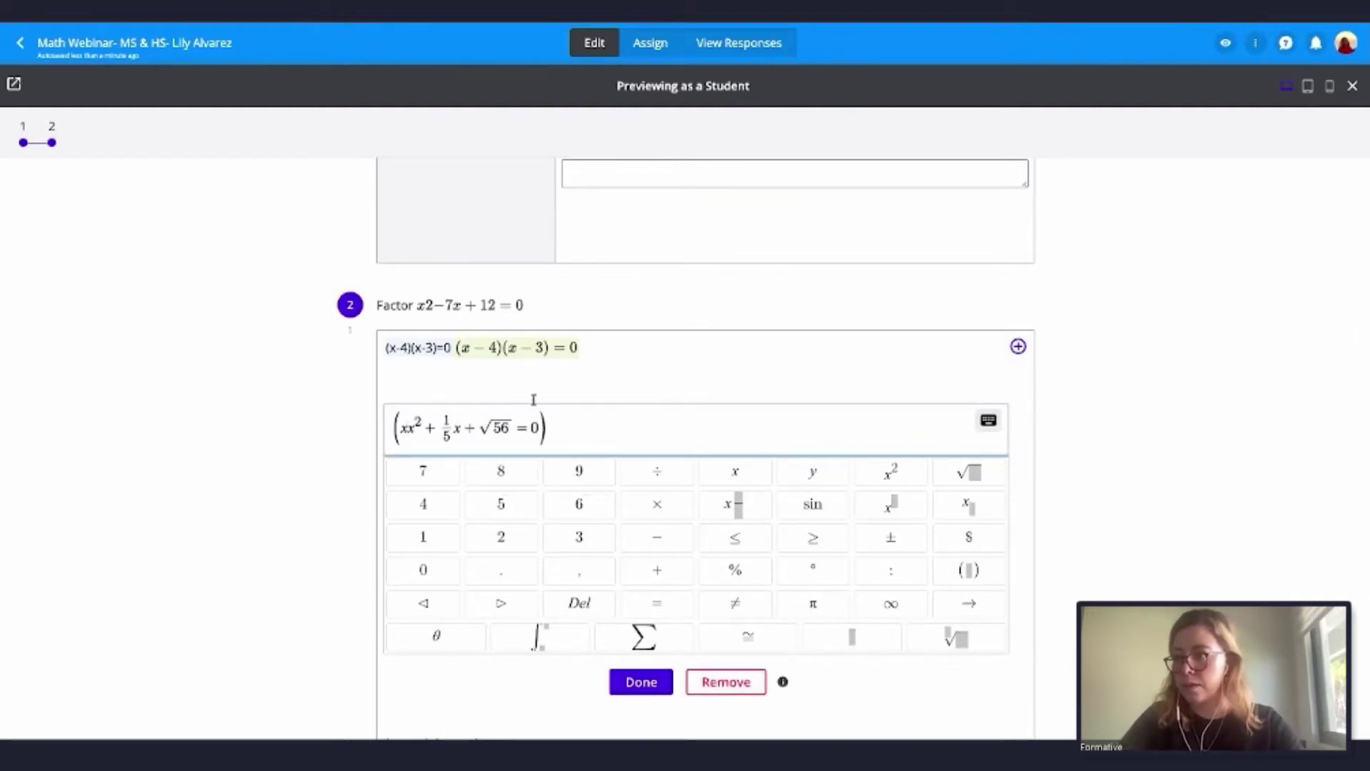
{"action": "left_click_drag", "start_coordinate": [554, 427], "coordinate": [374, 451]}
{"action": "key", "text": "BackSpace"}
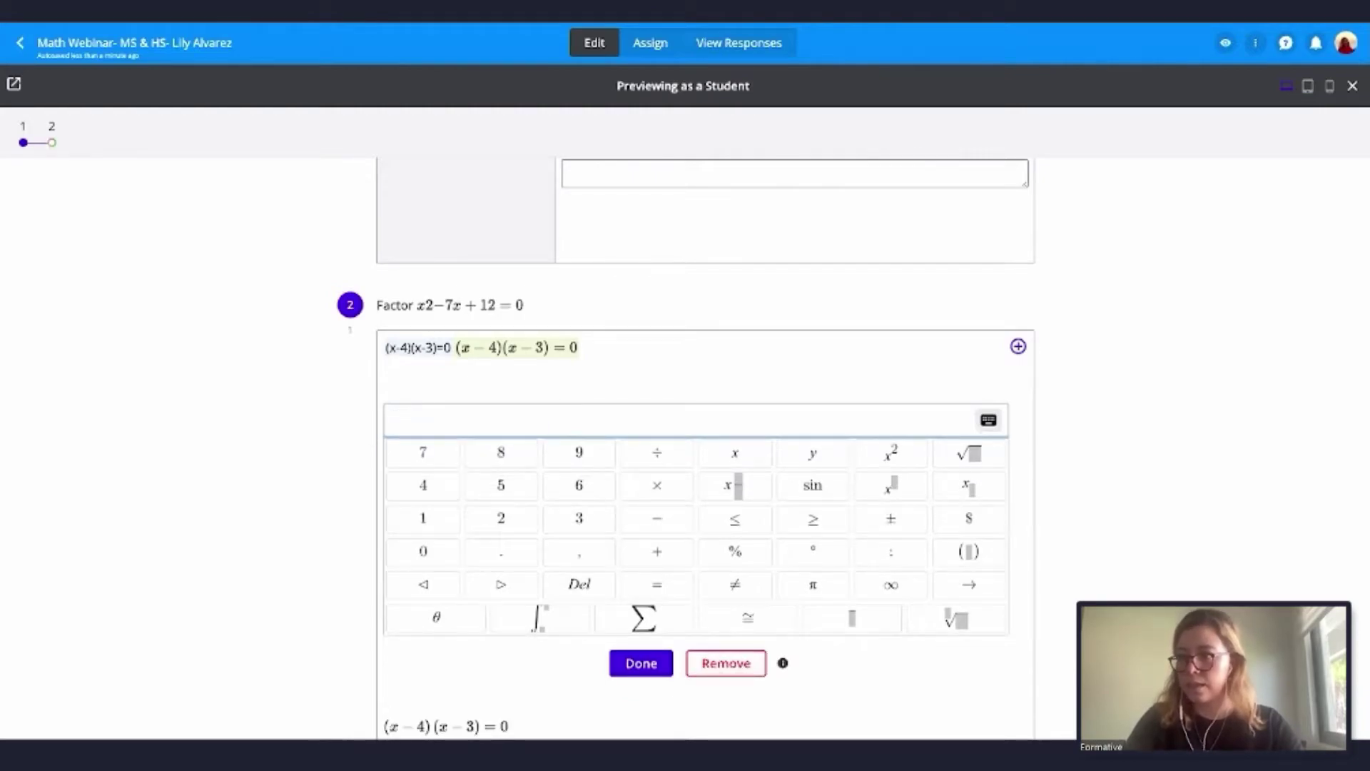
{"action": "type", "text": "(x"}
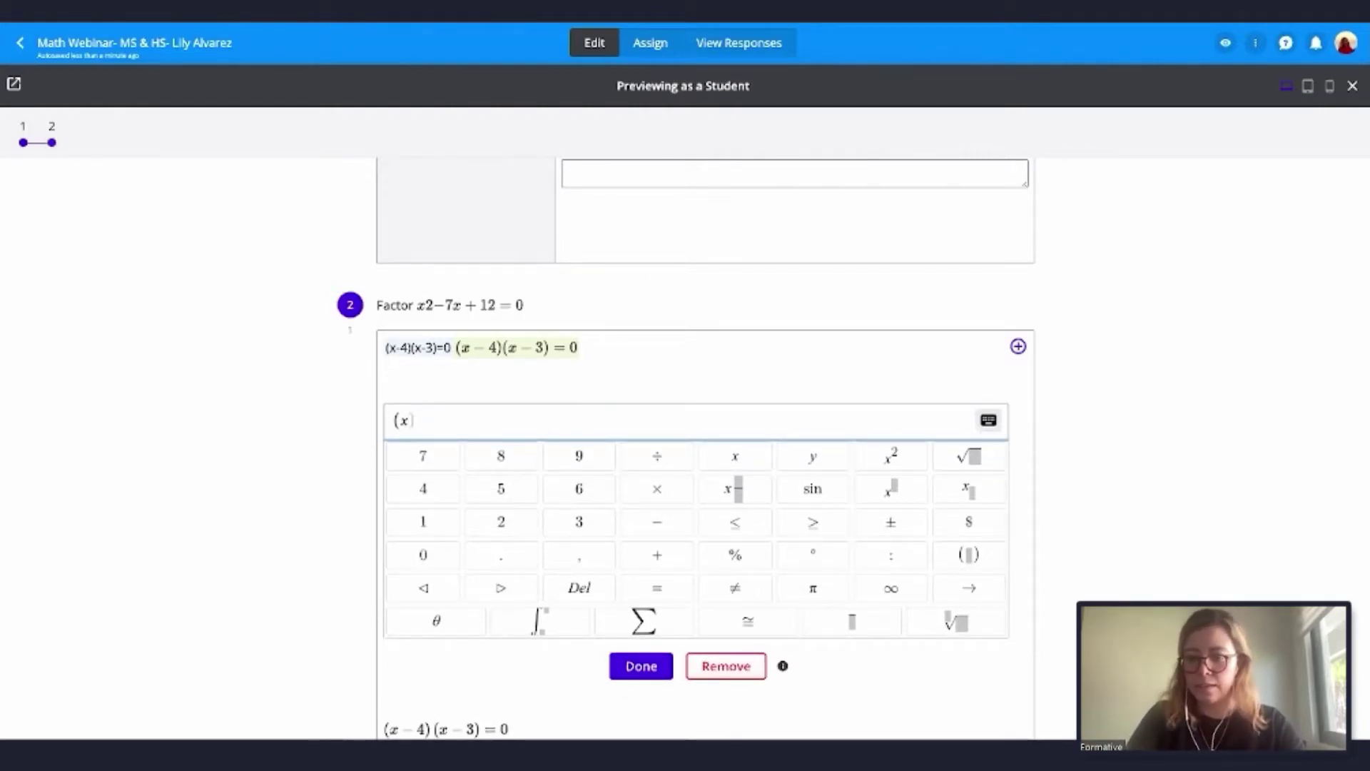
{"action": "type", "text": "-4)"}
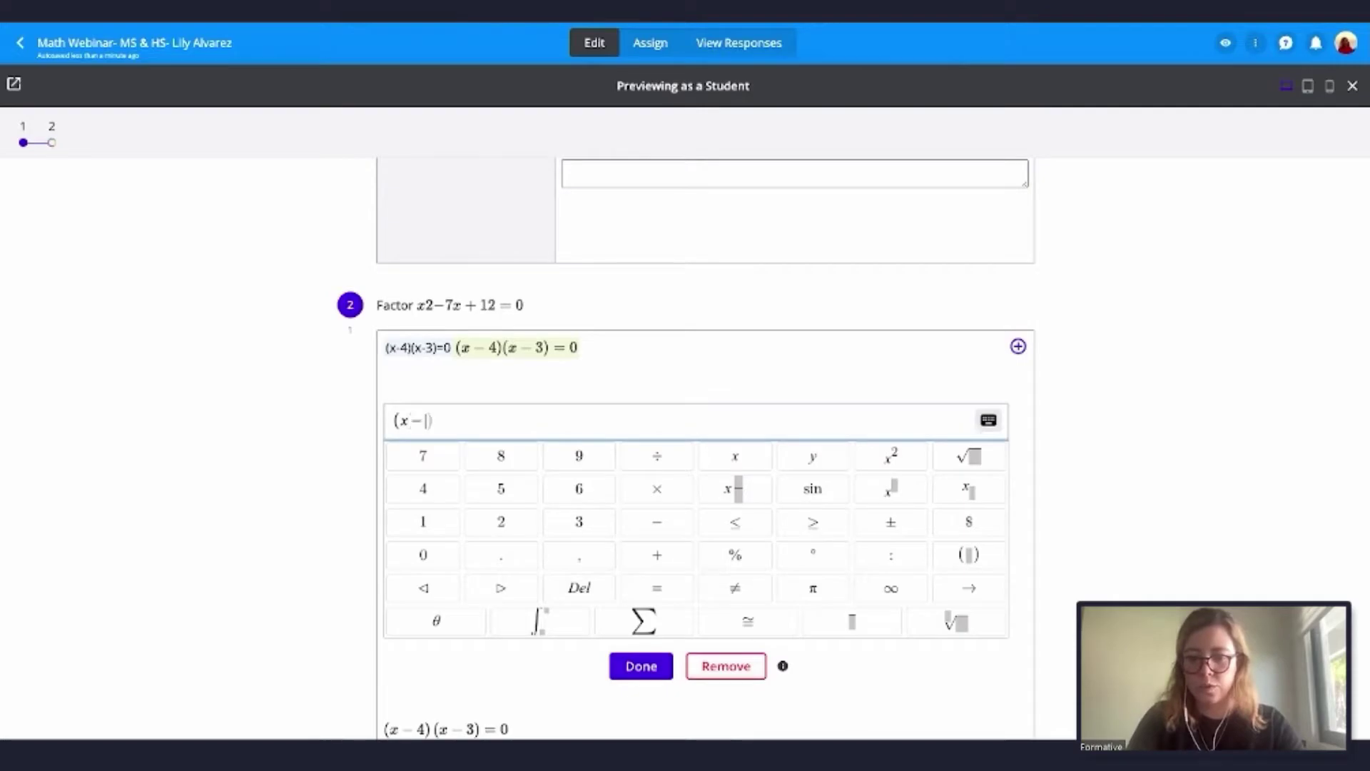
{"action": "type", "text": "(x-3)=0"}
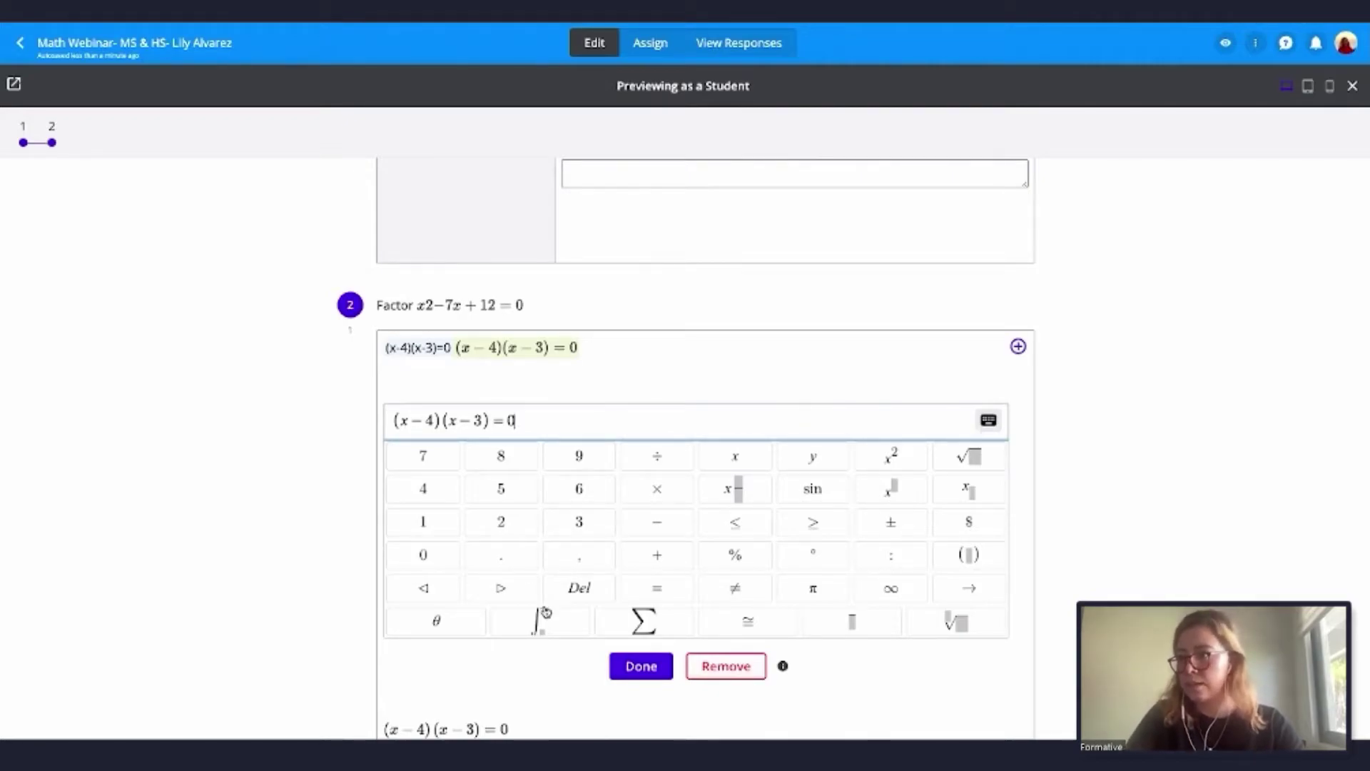
- Finish editing the math expression in question 2's answer and close the student preview
{"action": "left_click", "coordinate": [628, 672]}
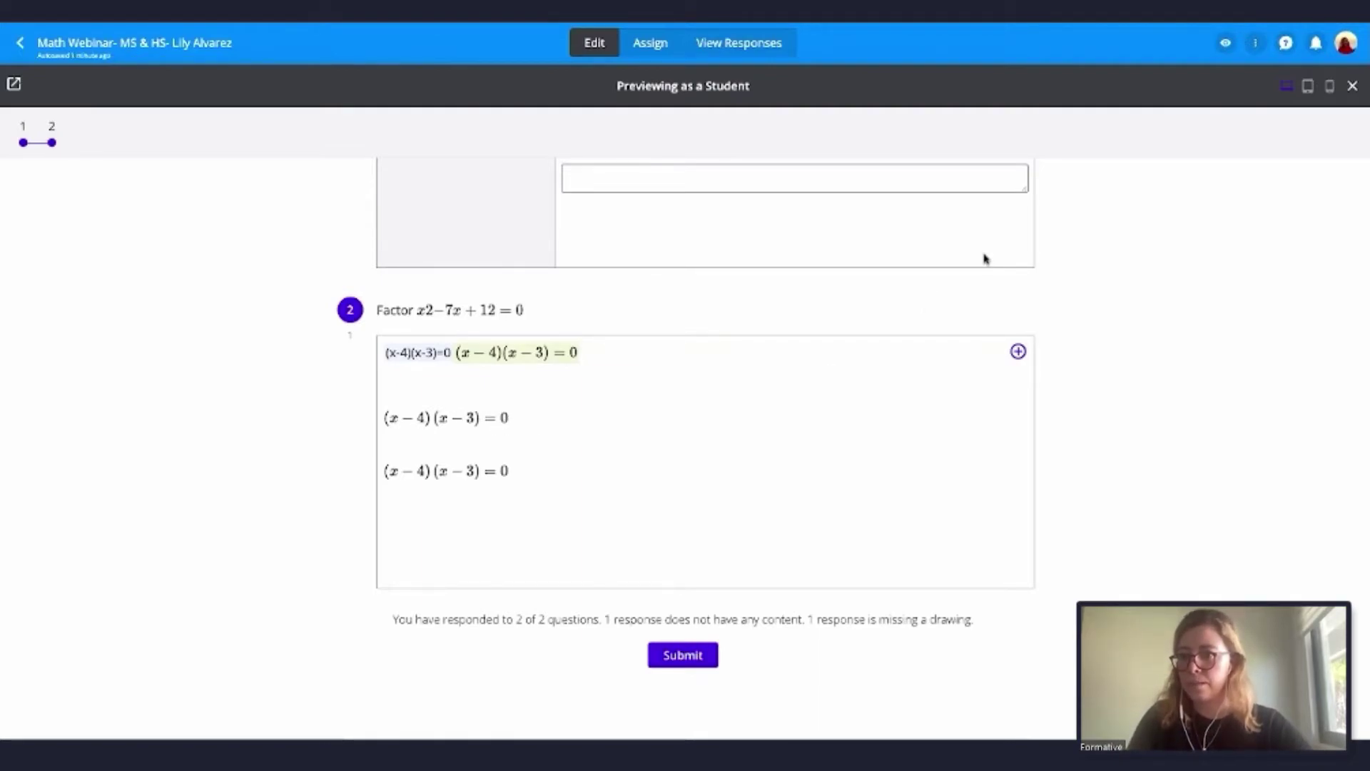
{"action": "left_click", "coordinate": [1353, 87]}
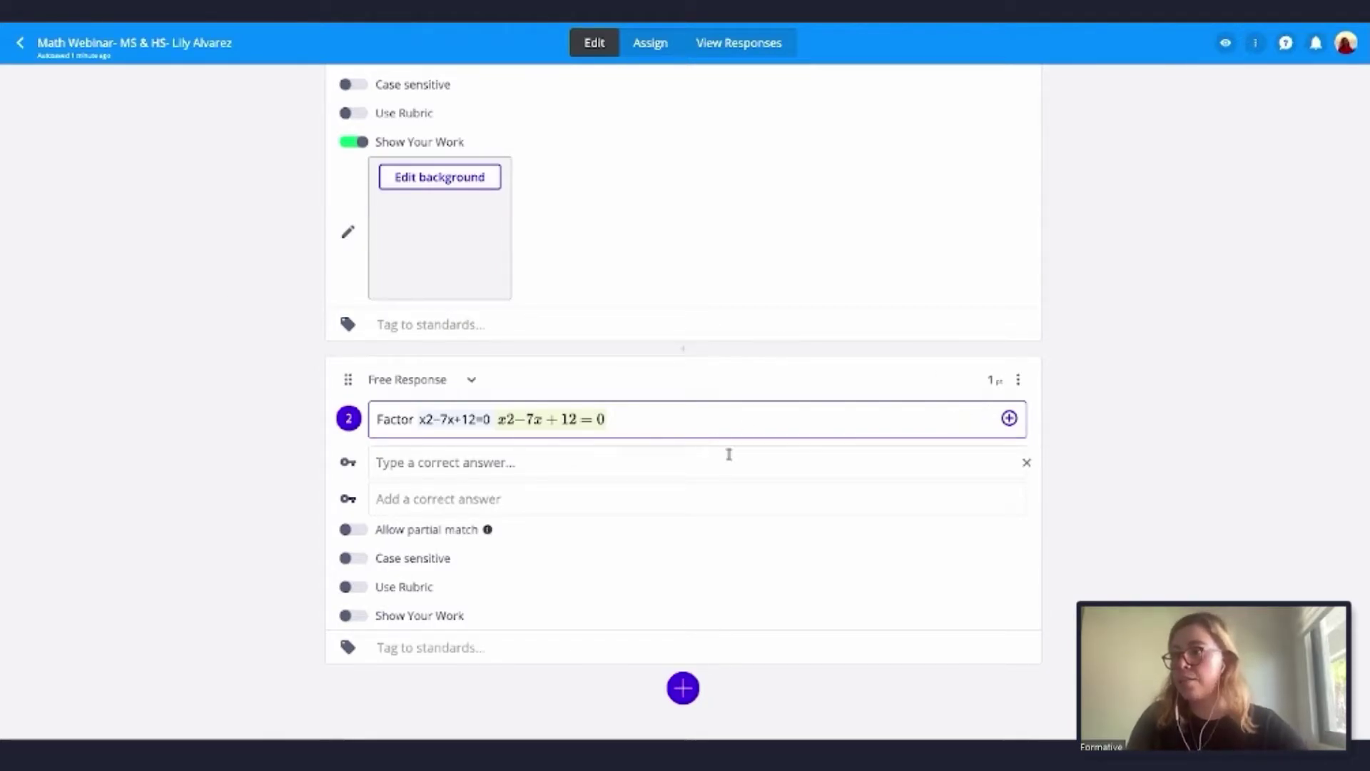
- Reopen the student preview and remove both (x-4)(x-3)=0 math-editor expressions below the LaTeX answer to question 2
{"action": "left_click", "coordinate": [1226, 44]}
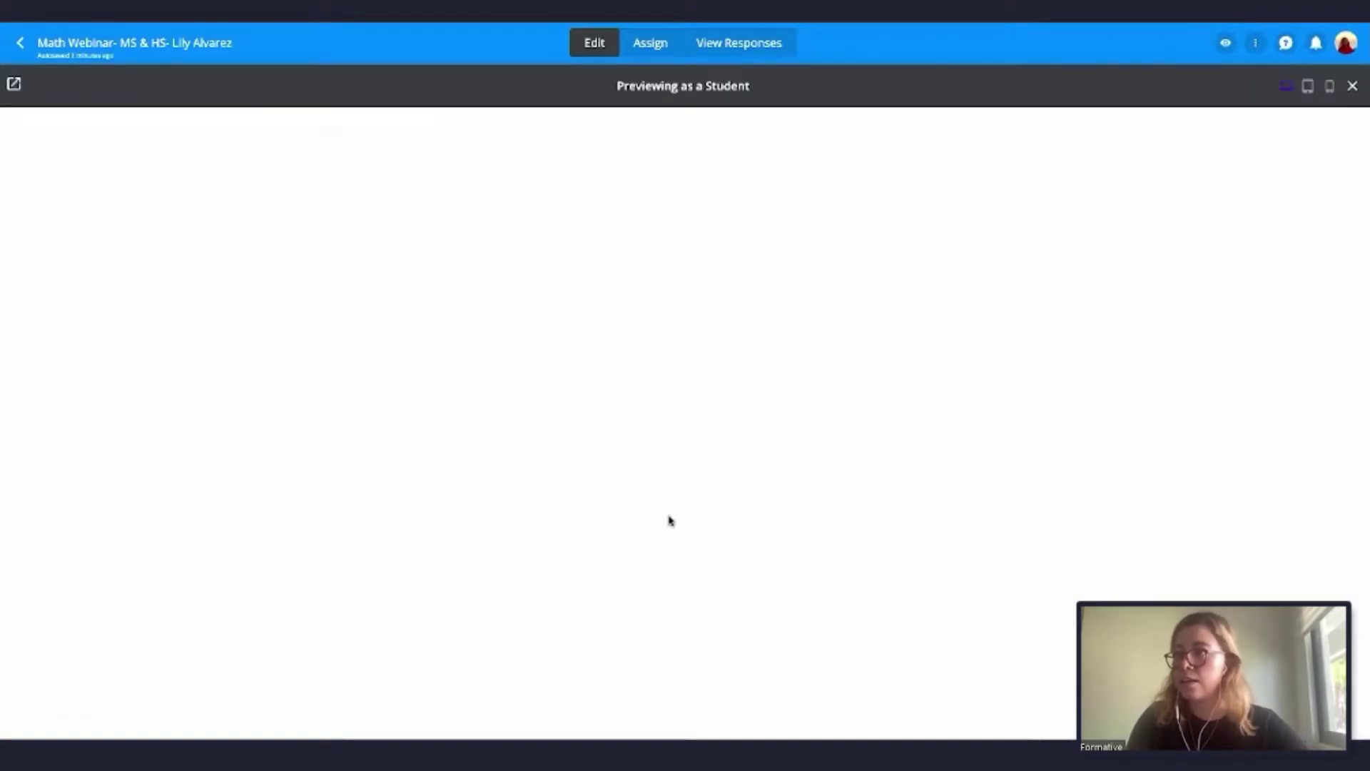
{"action": "scroll", "coordinate": [606, 526], "scroll_direction": "down", "scroll_amount": 4}
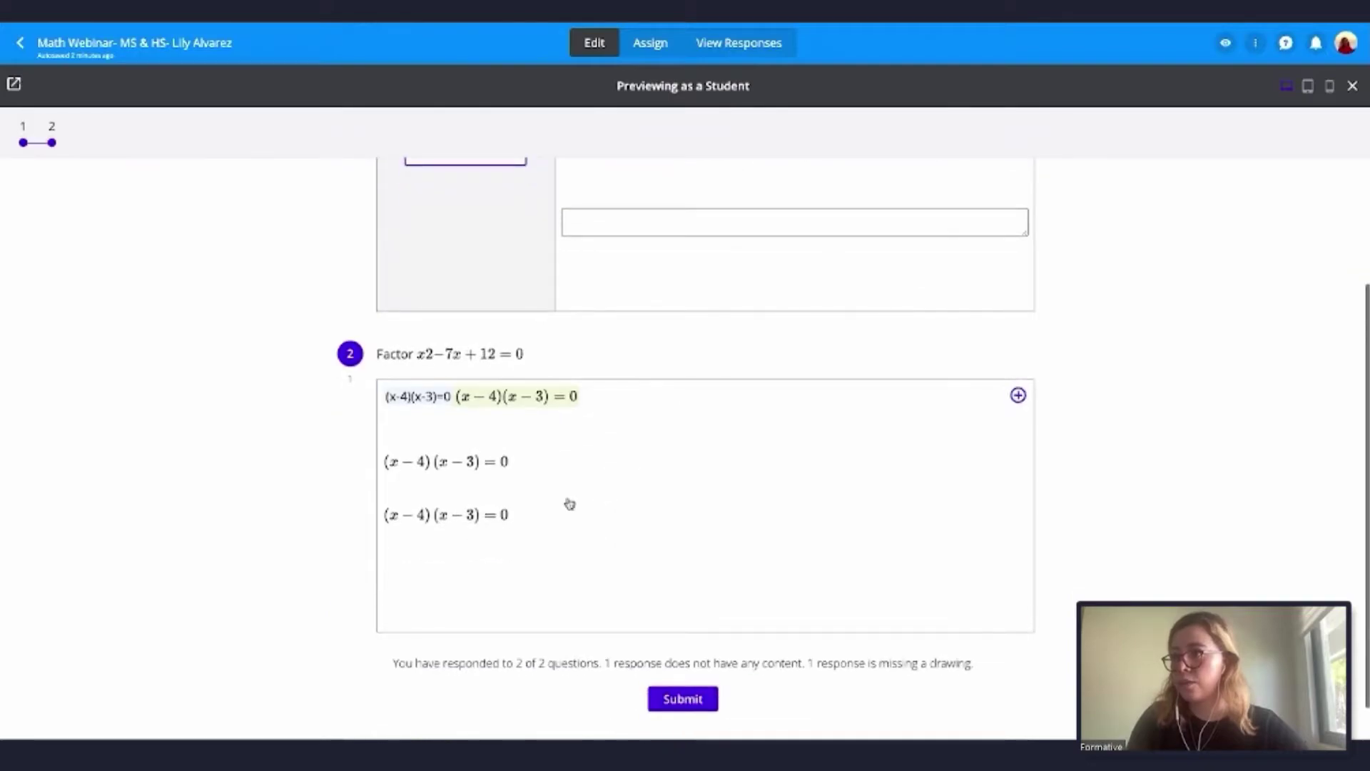
{"action": "left_click", "coordinate": [532, 511]}
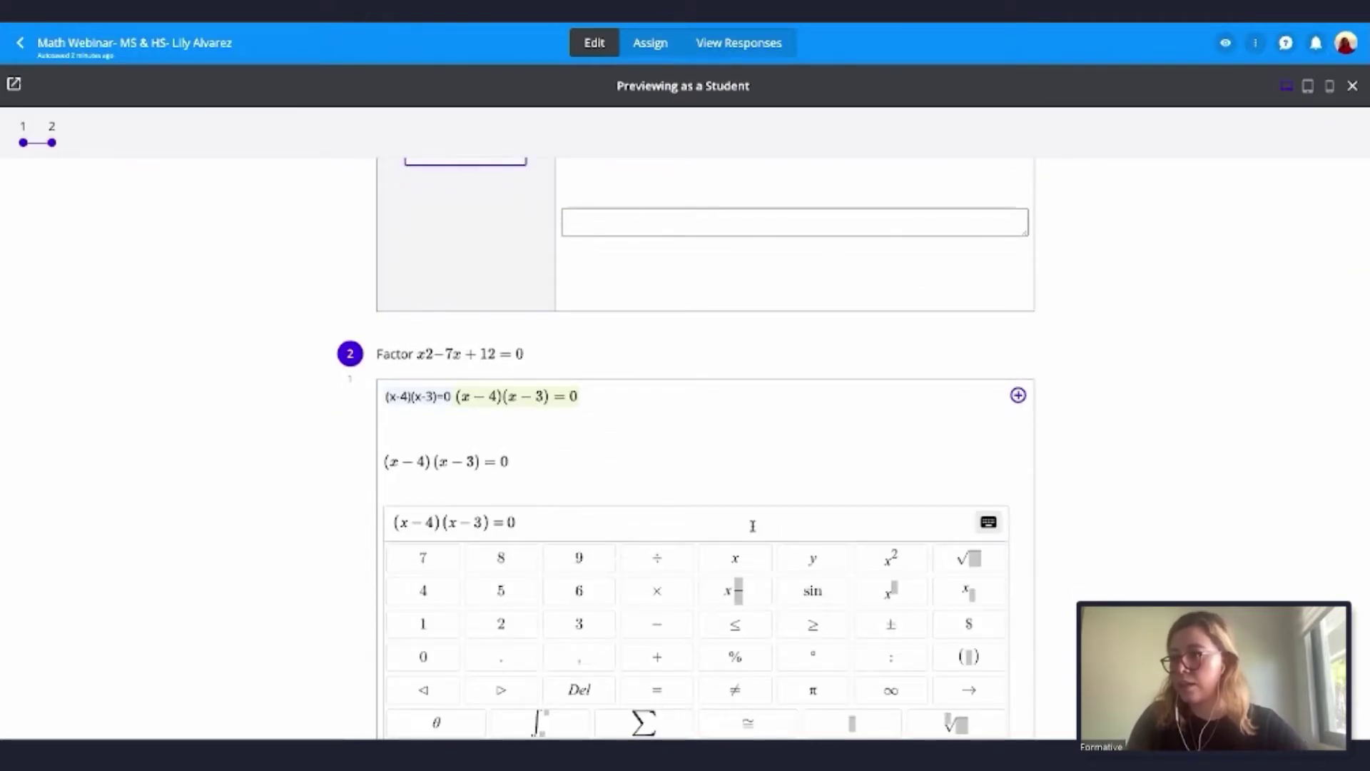
{"action": "left_click", "coordinate": [598, 518]}
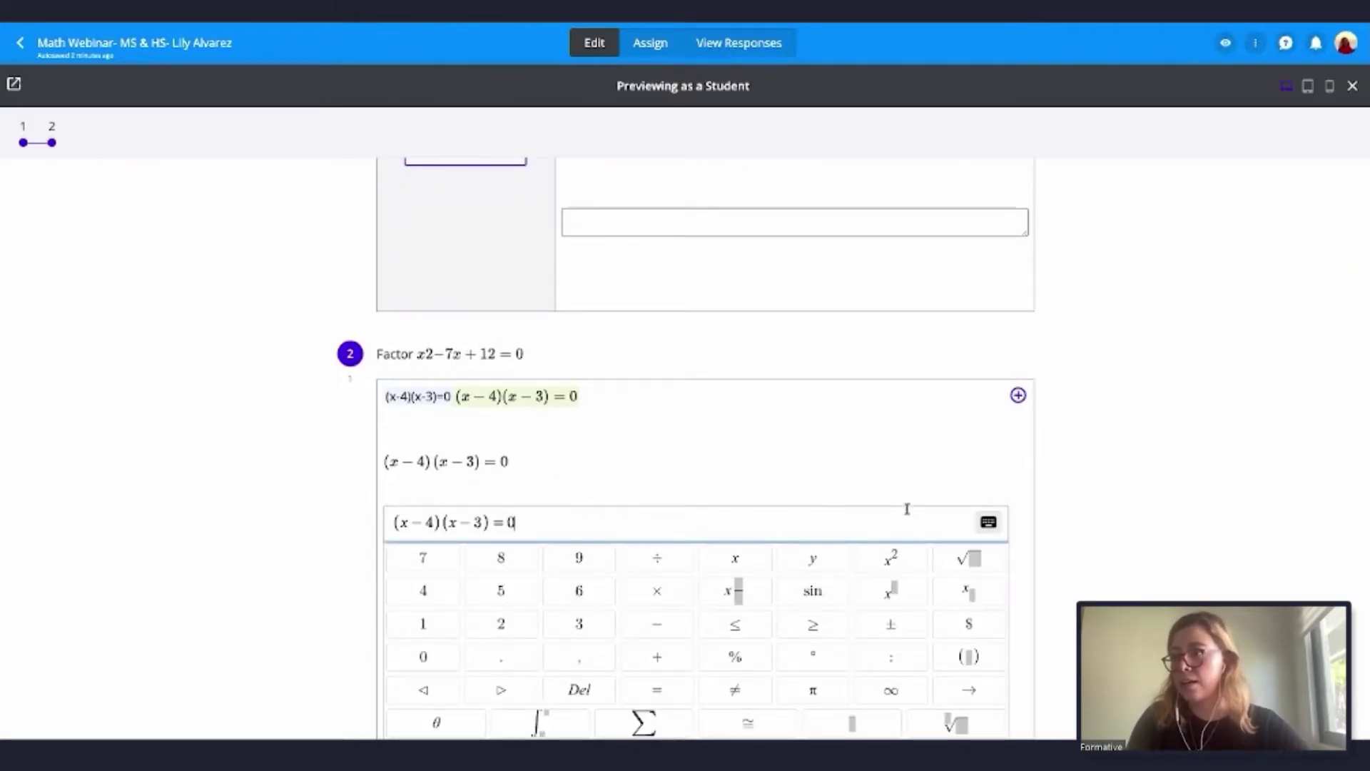
{"action": "left_click", "coordinate": [518, 463]}
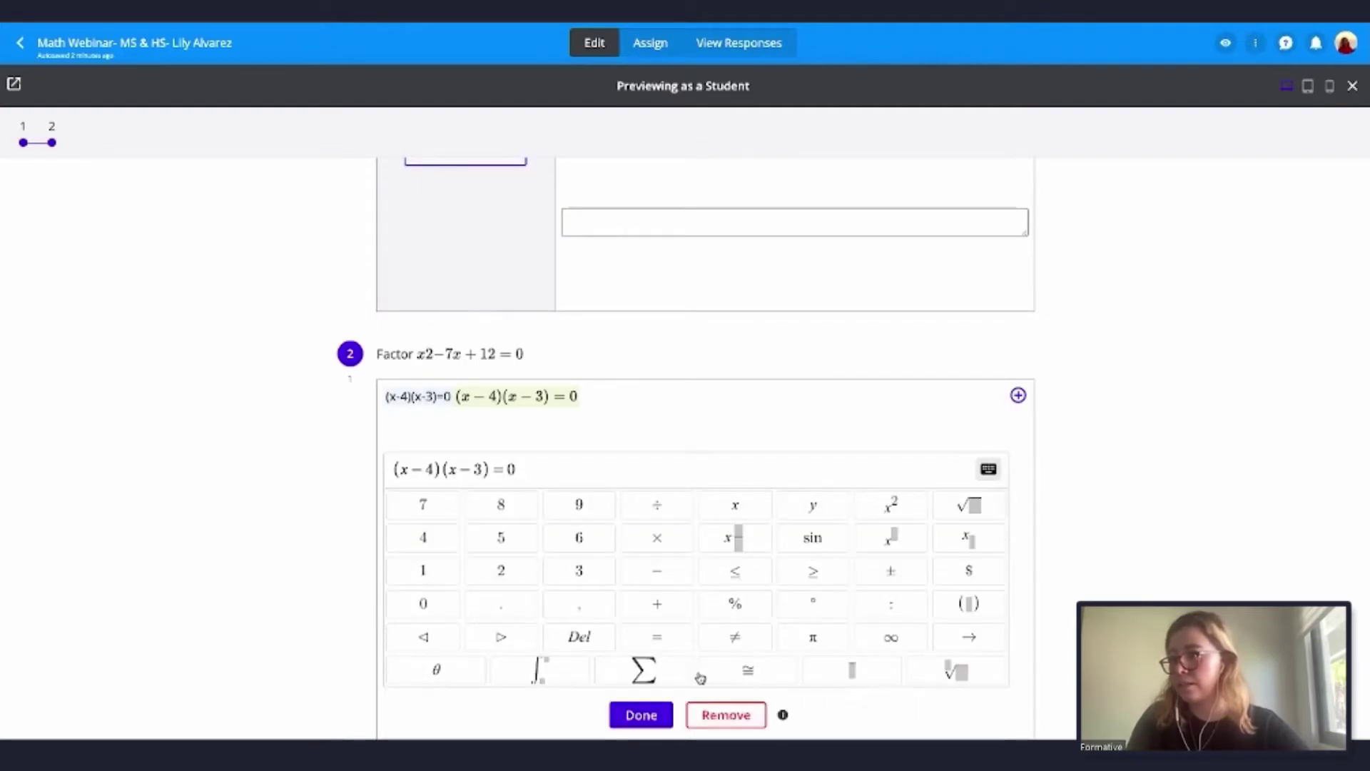
{"action": "mouse_move", "coordinate": [878, 735]}
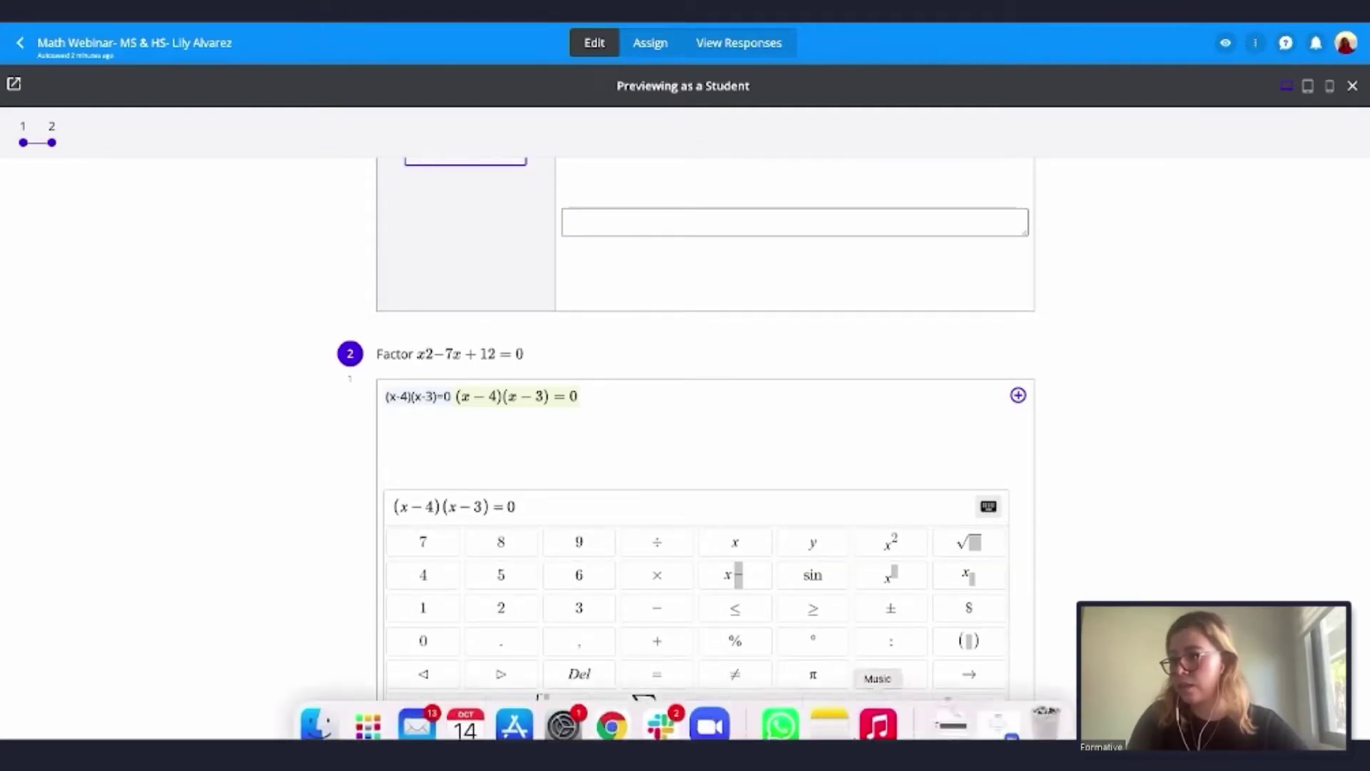
{"action": "left_click", "coordinate": [725, 609]}
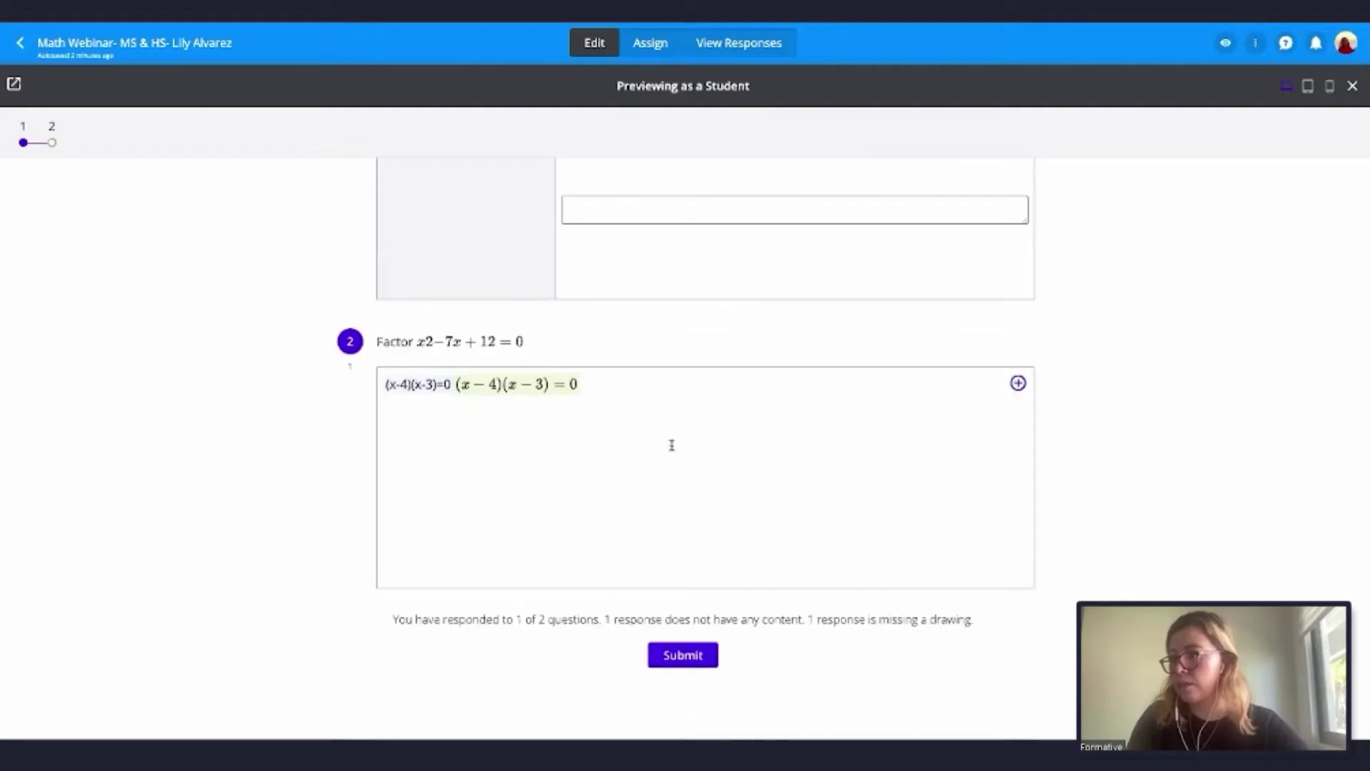
- Insert a math expression in question 2's answer, clear its sample equation and remove the expression
{"action": "left_click", "coordinate": [1018, 384]}
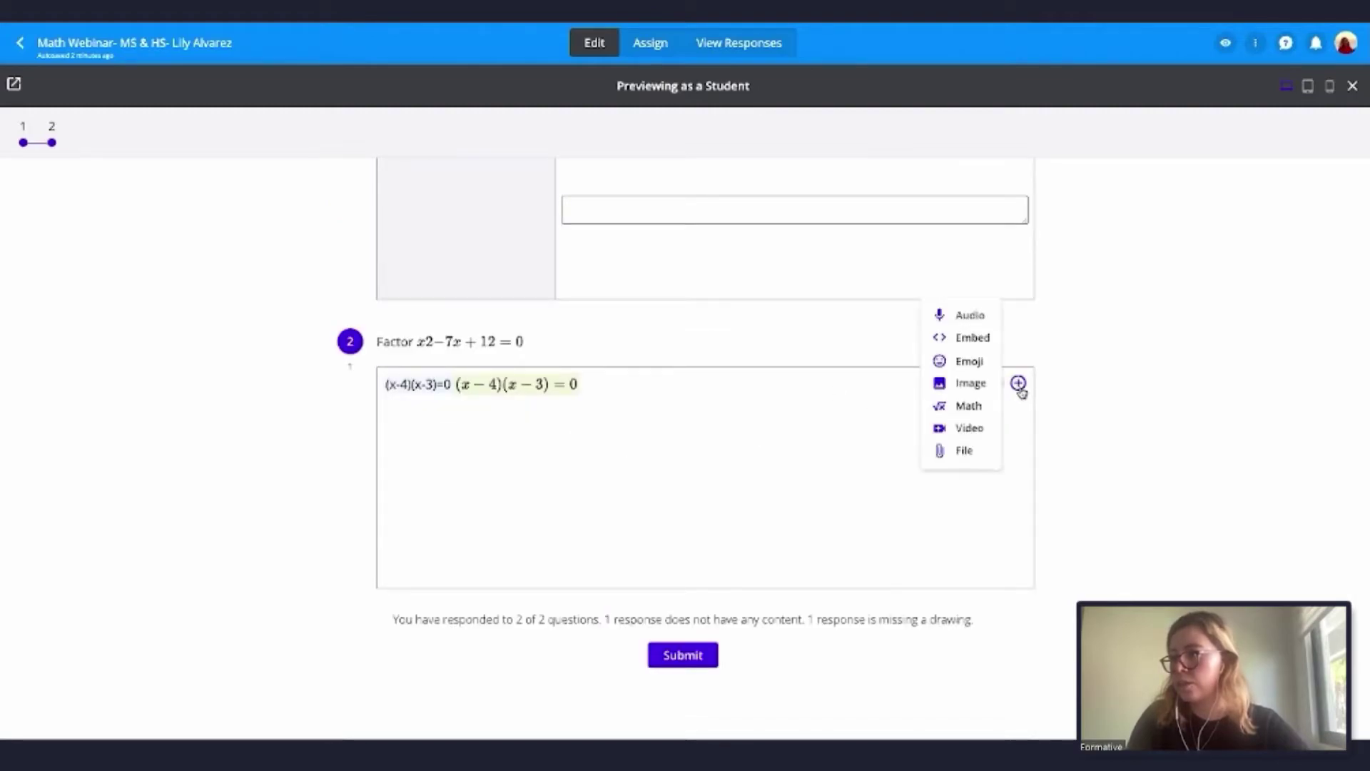
{"action": "left_click", "coordinate": [967, 405]}
{"action": "left_click", "coordinate": [494, 477]}
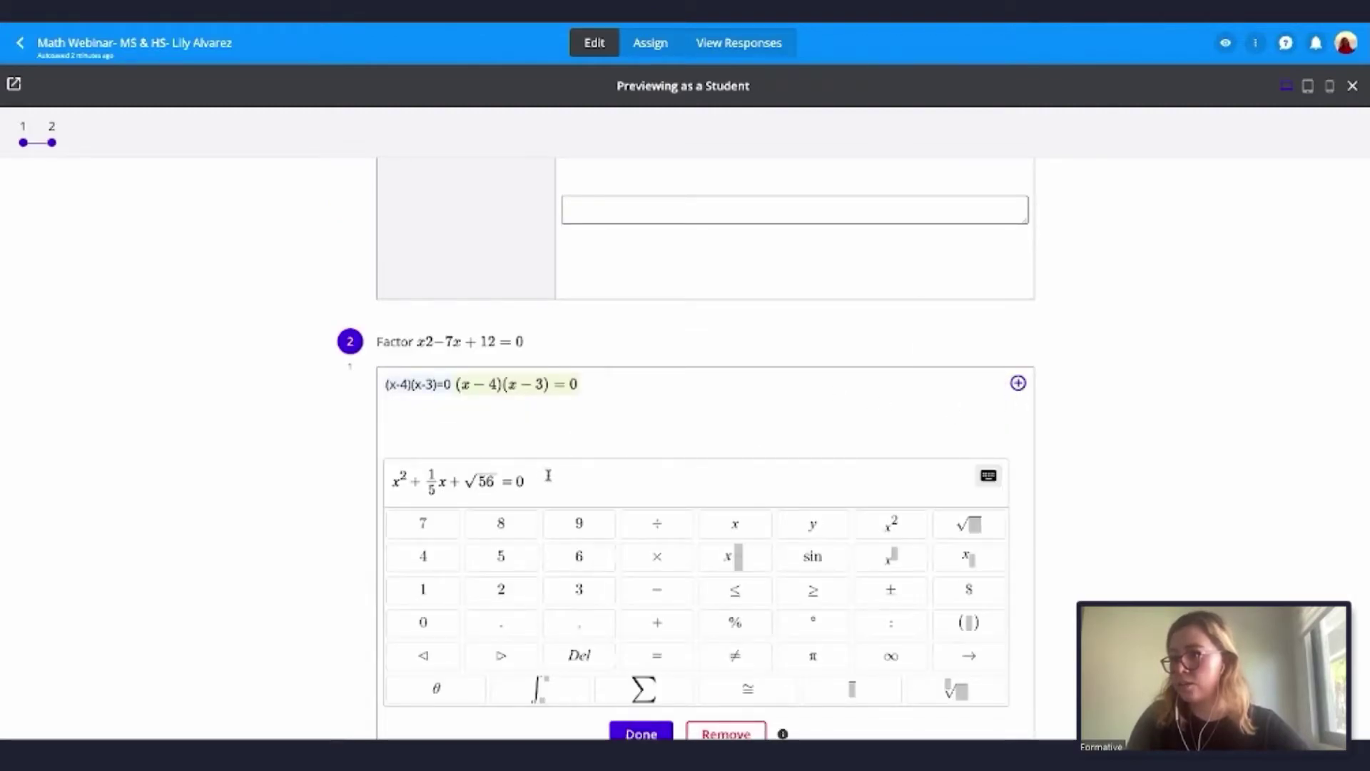
{"action": "left_click_drag", "start_coordinate": [548, 475], "coordinate": [389, 476]}
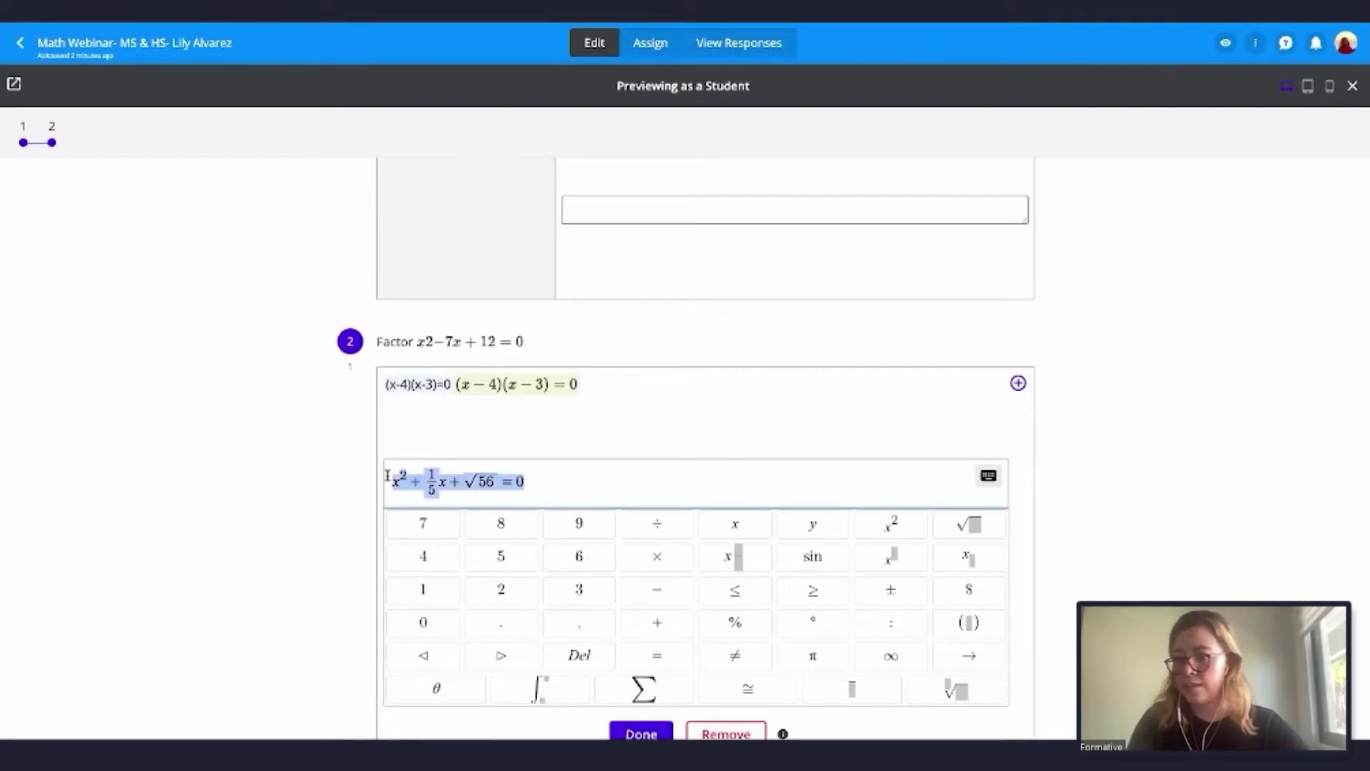
{"action": "key", "text": "BackSpace"}
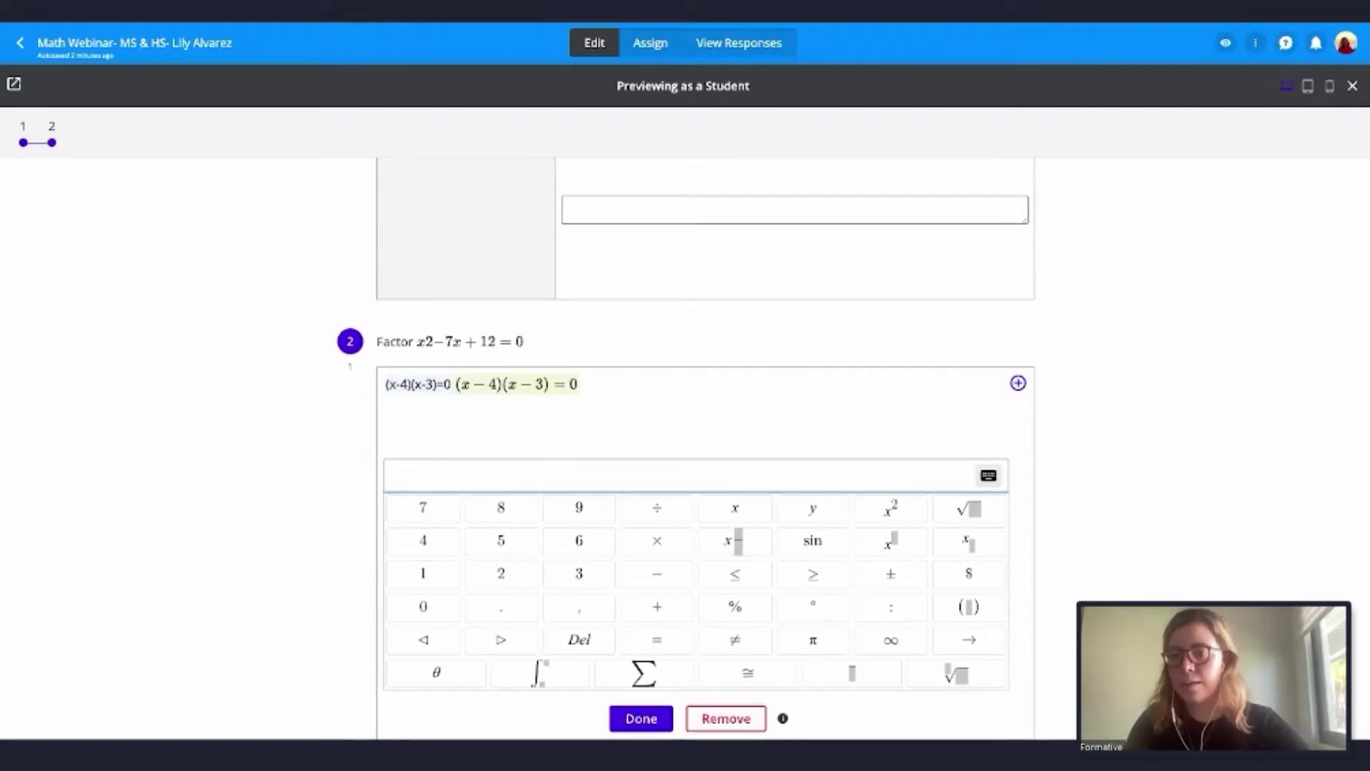
{"action": "left_click", "coordinate": [743, 719]}
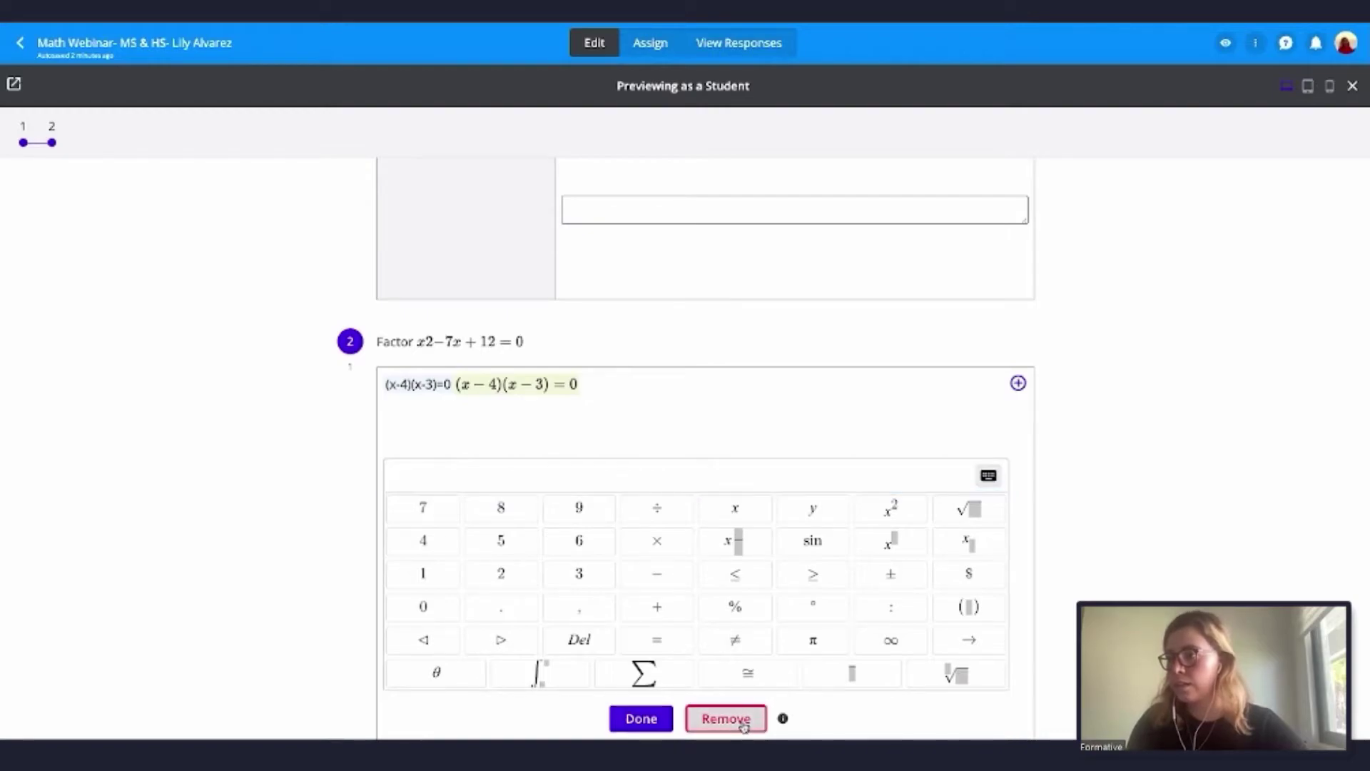
- Close the student preview and add a Graphing question below question 2
{"action": "left_click", "coordinate": [1352, 86]}
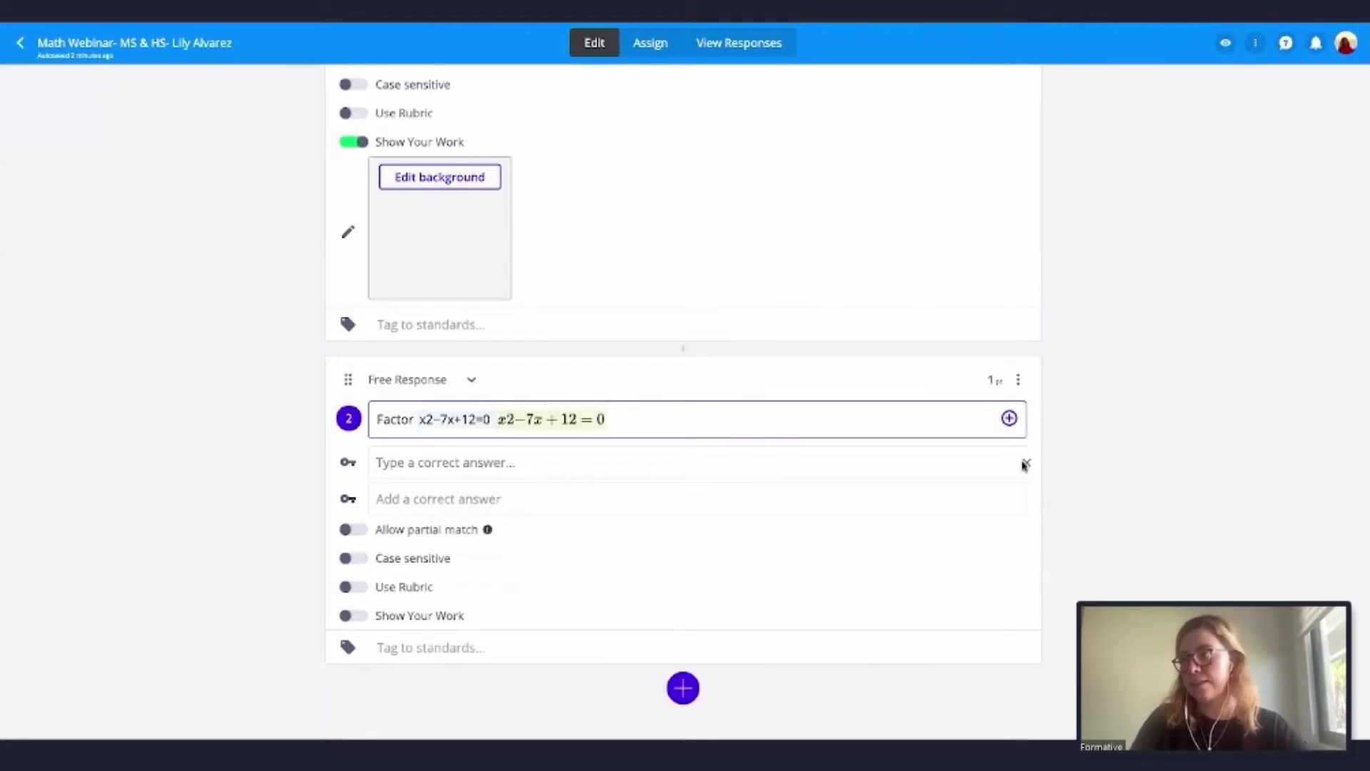
{"action": "scroll", "coordinate": [1147, 523], "scroll_direction": "down", "scroll_amount": 1}
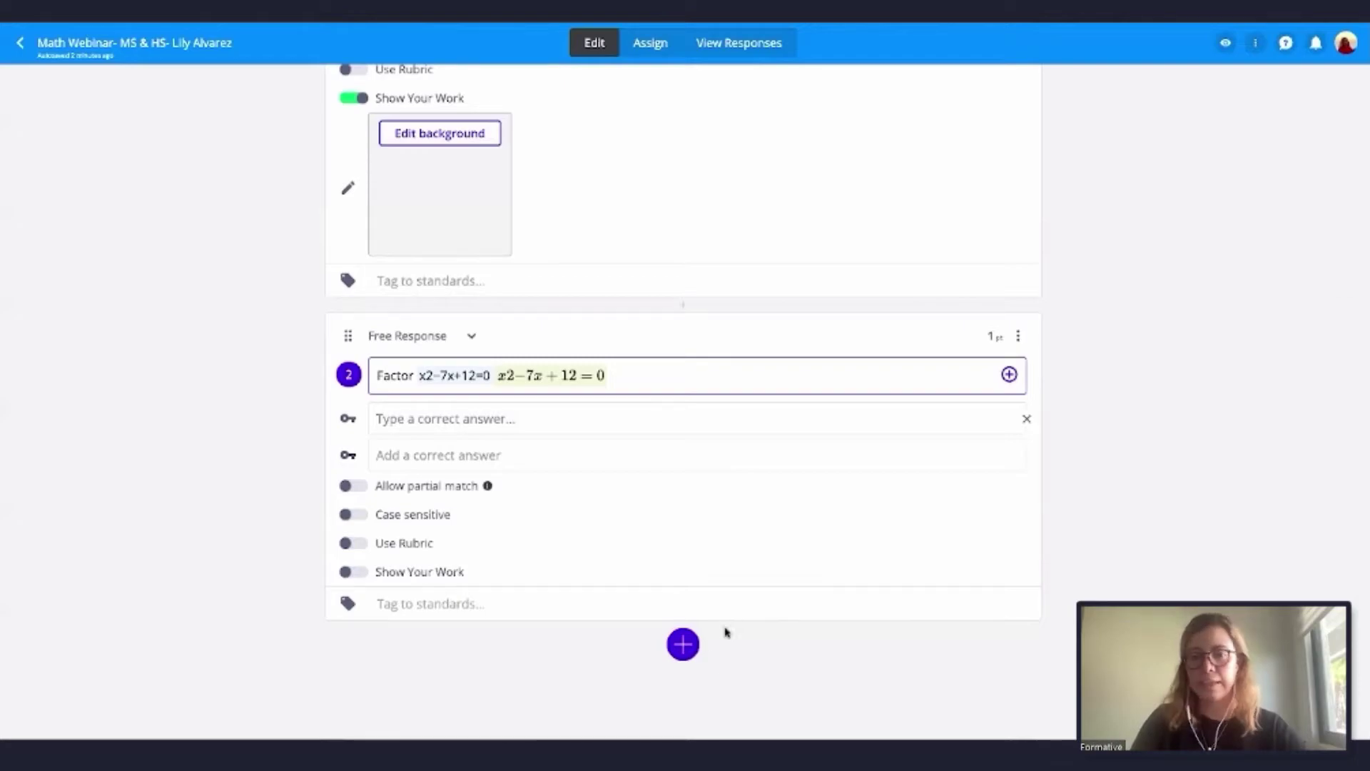
{"action": "left_click", "coordinate": [685, 651]}
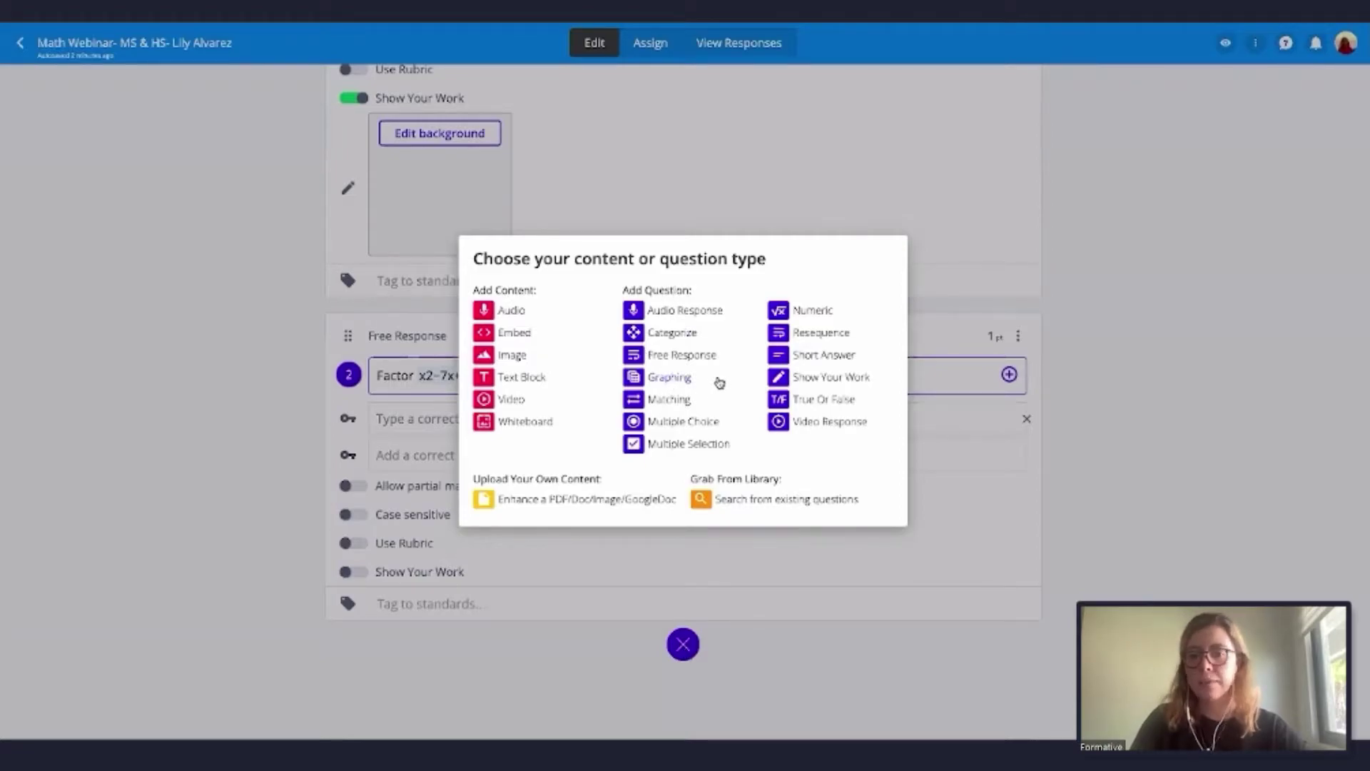
{"action": "left_click", "coordinate": [667, 378]}
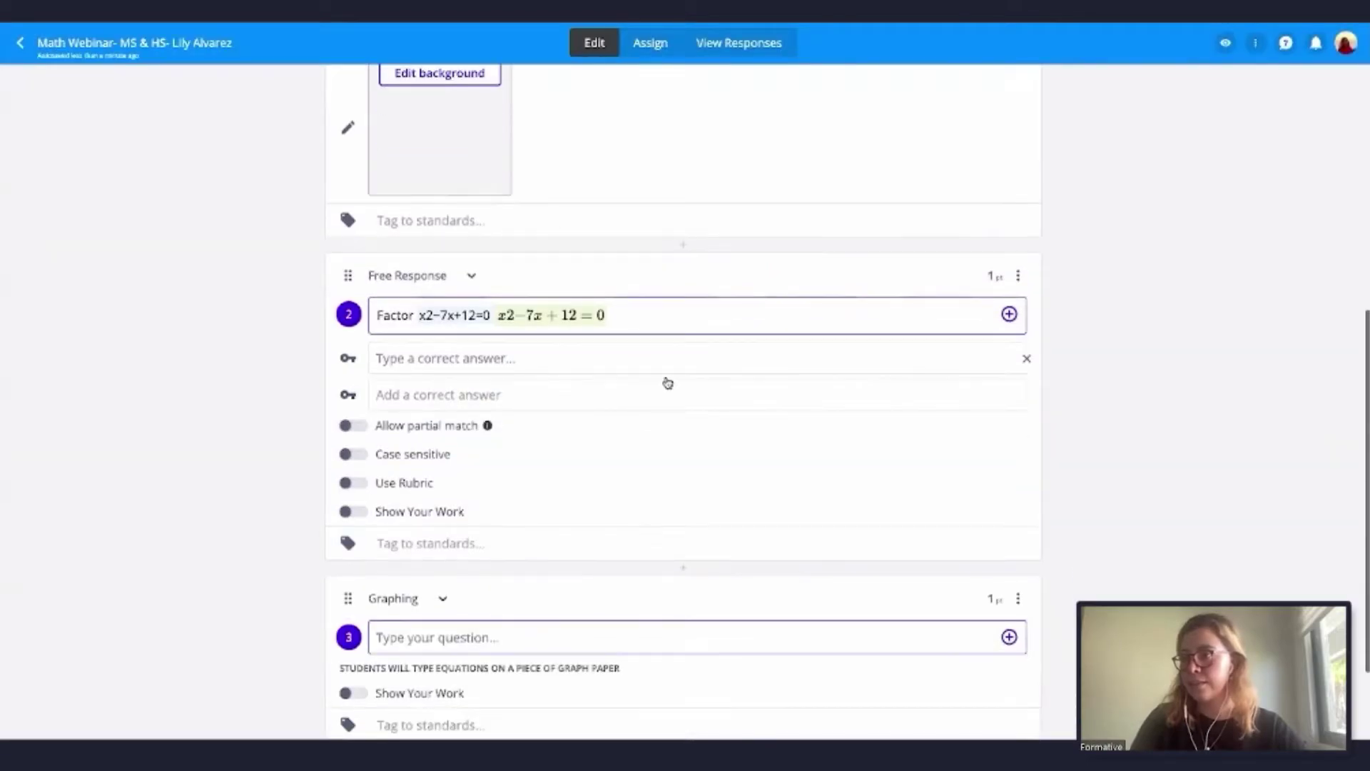
{"action": "scroll", "coordinate": [333, 429], "scroll_direction": "down", "scroll_amount": 2}
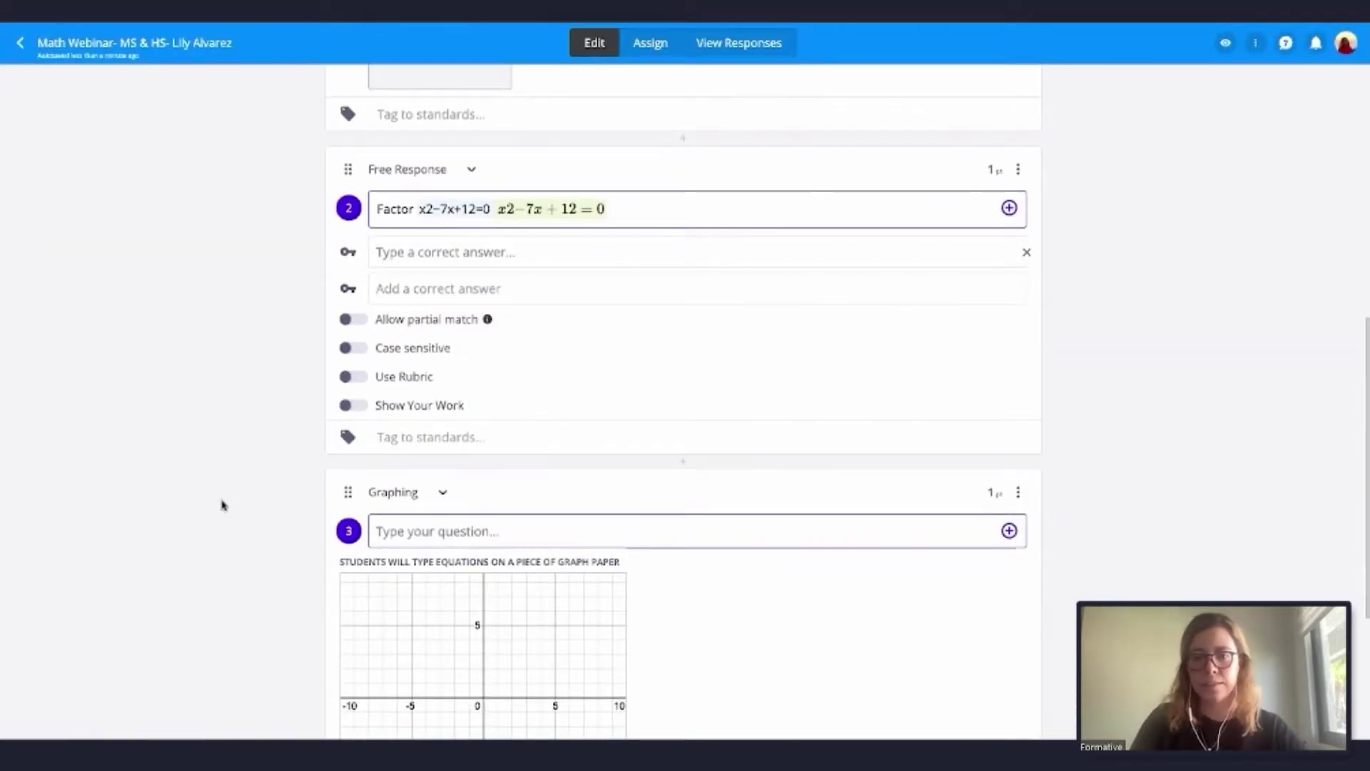
{"action": "scroll", "coordinate": [223, 505], "scroll_direction": "down", "scroll_amount": 1}
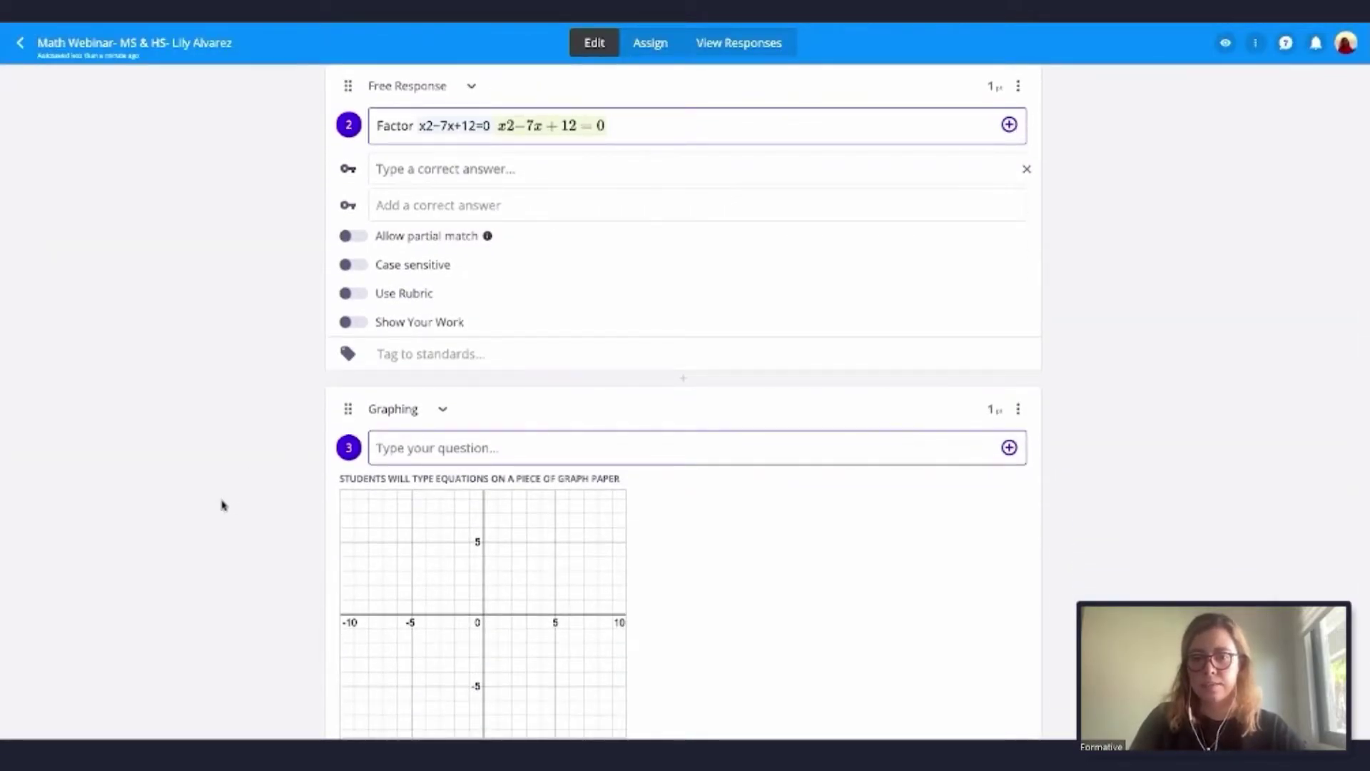
{"action": "scroll", "coordinate": [223, 506], "scroll_direction": "down", "scroll_amount": 1}
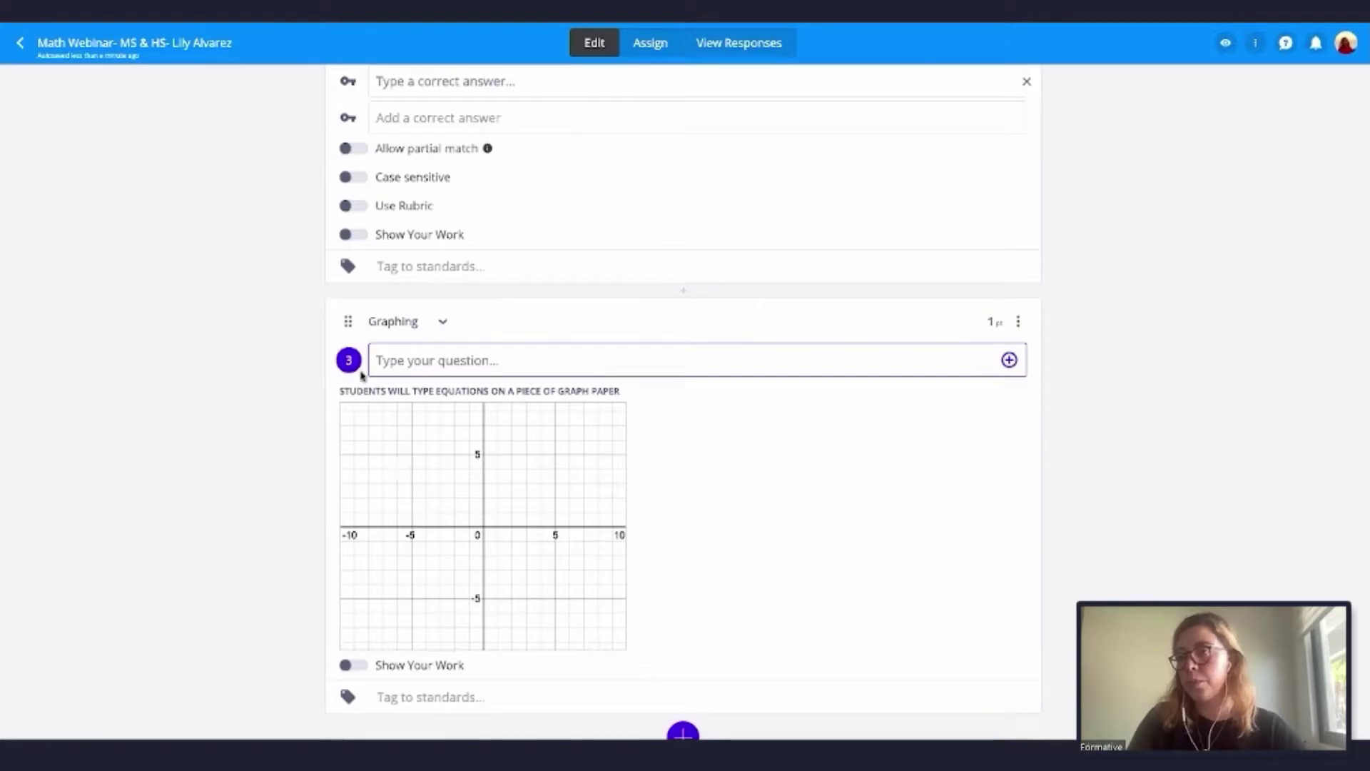
- Enter "Graph a line that is perpendicular to the line 4x - 3y = 10 and goes through the point (2,1)" as question 3's text
{"action": "left_click", "coordinate": [419, 355]}
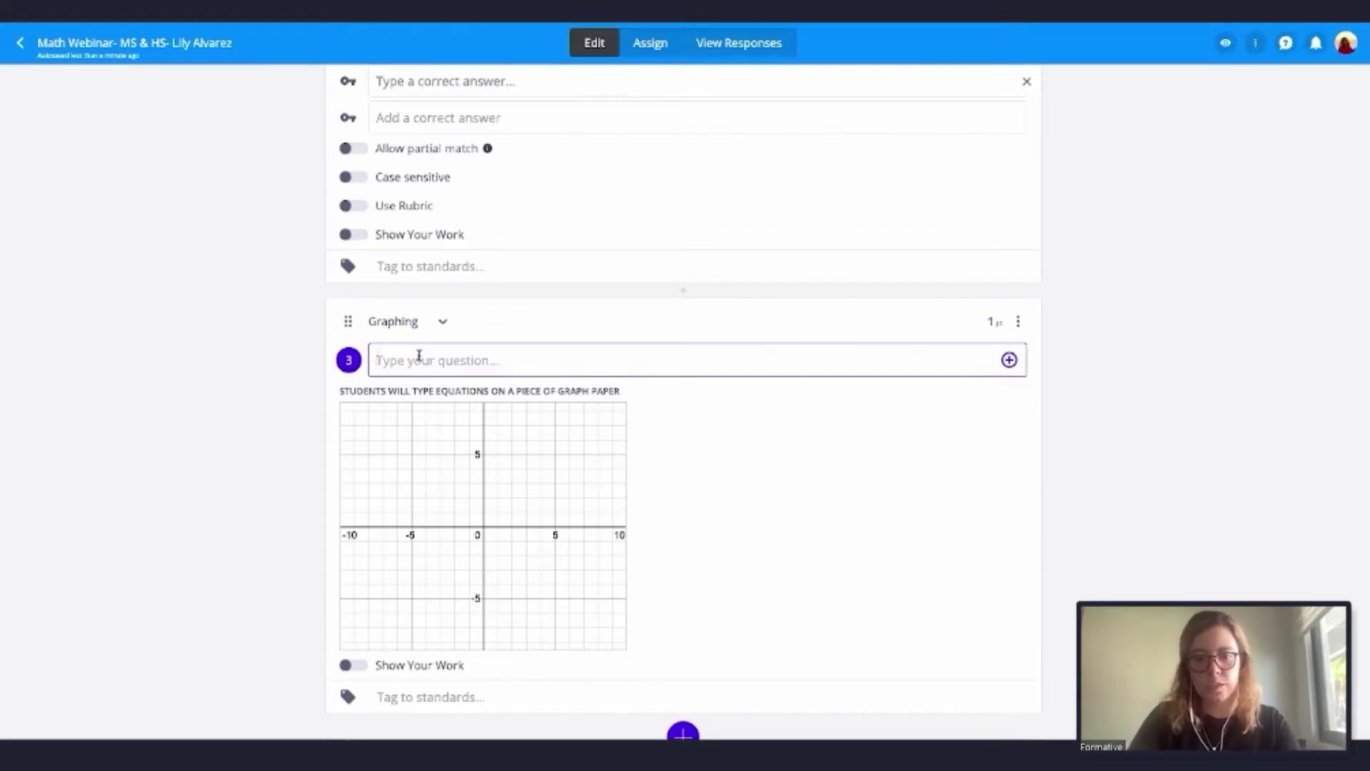
{"action": "type", "text": "Gra"}
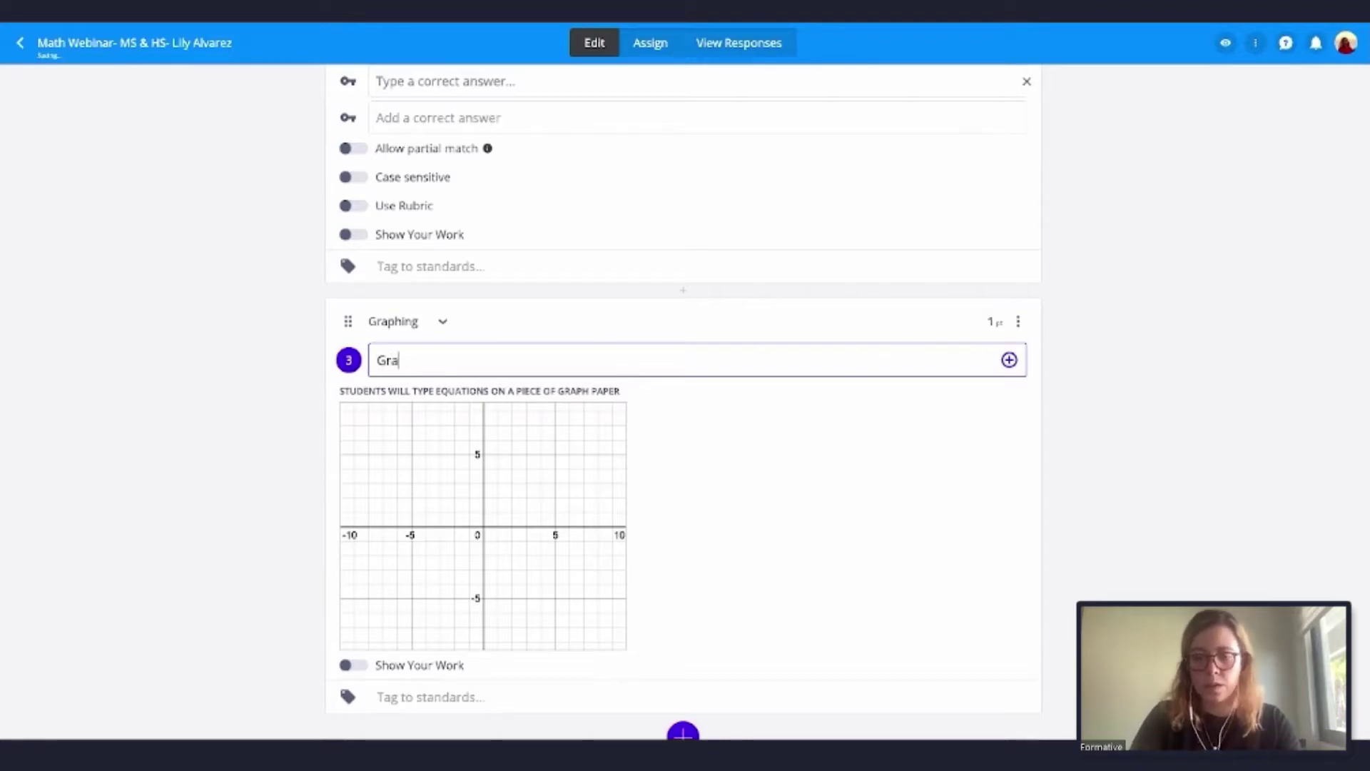
{"action": "type", "text": "ph a line t"}
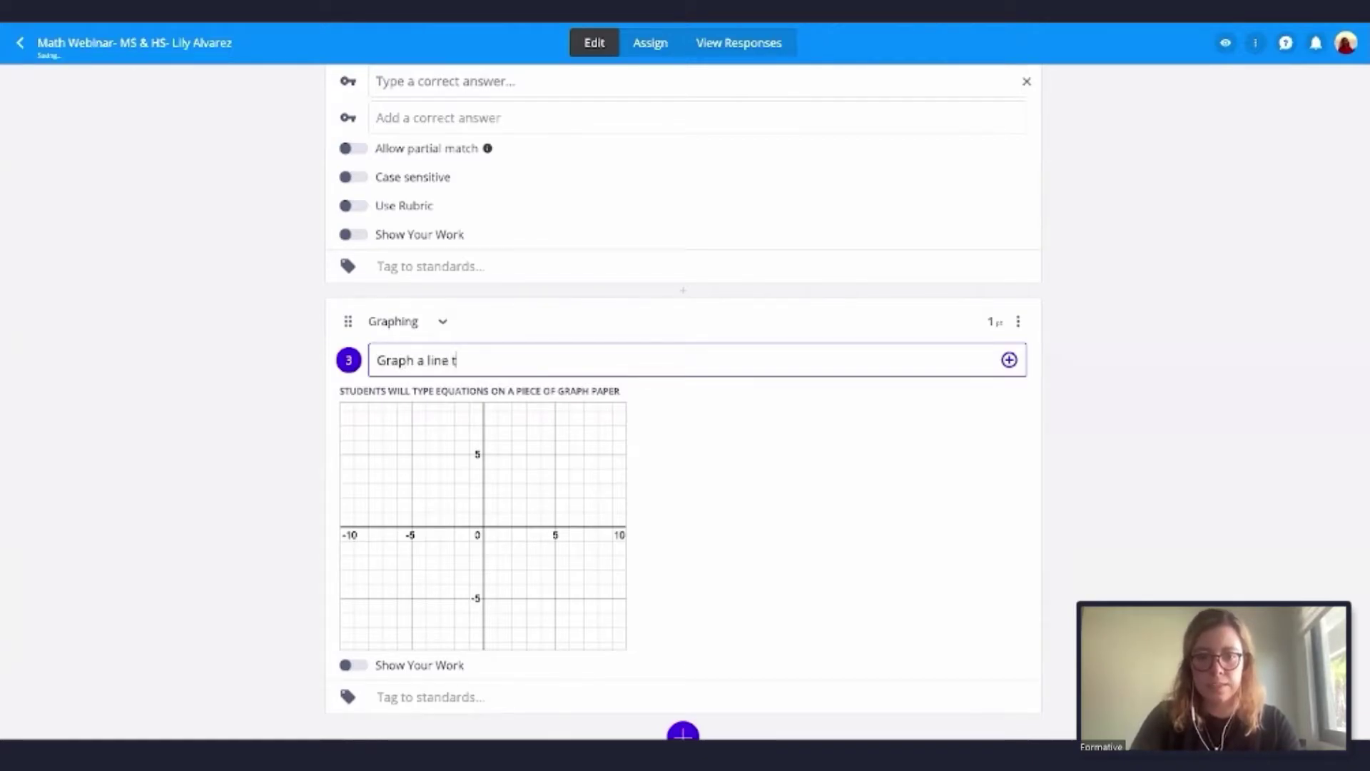
{"action": "type", "text": "hat is perpendicula"}
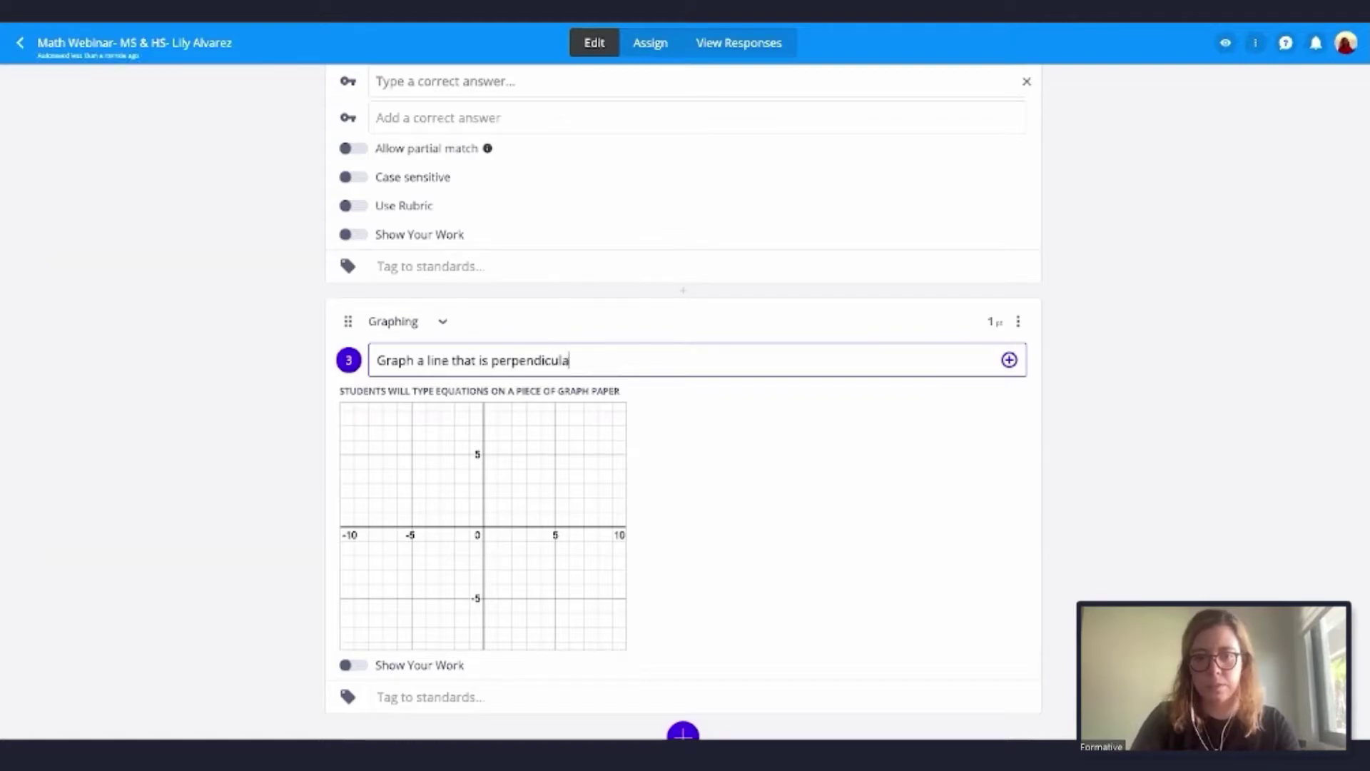
{"action": "type", "text": "r to the line"}
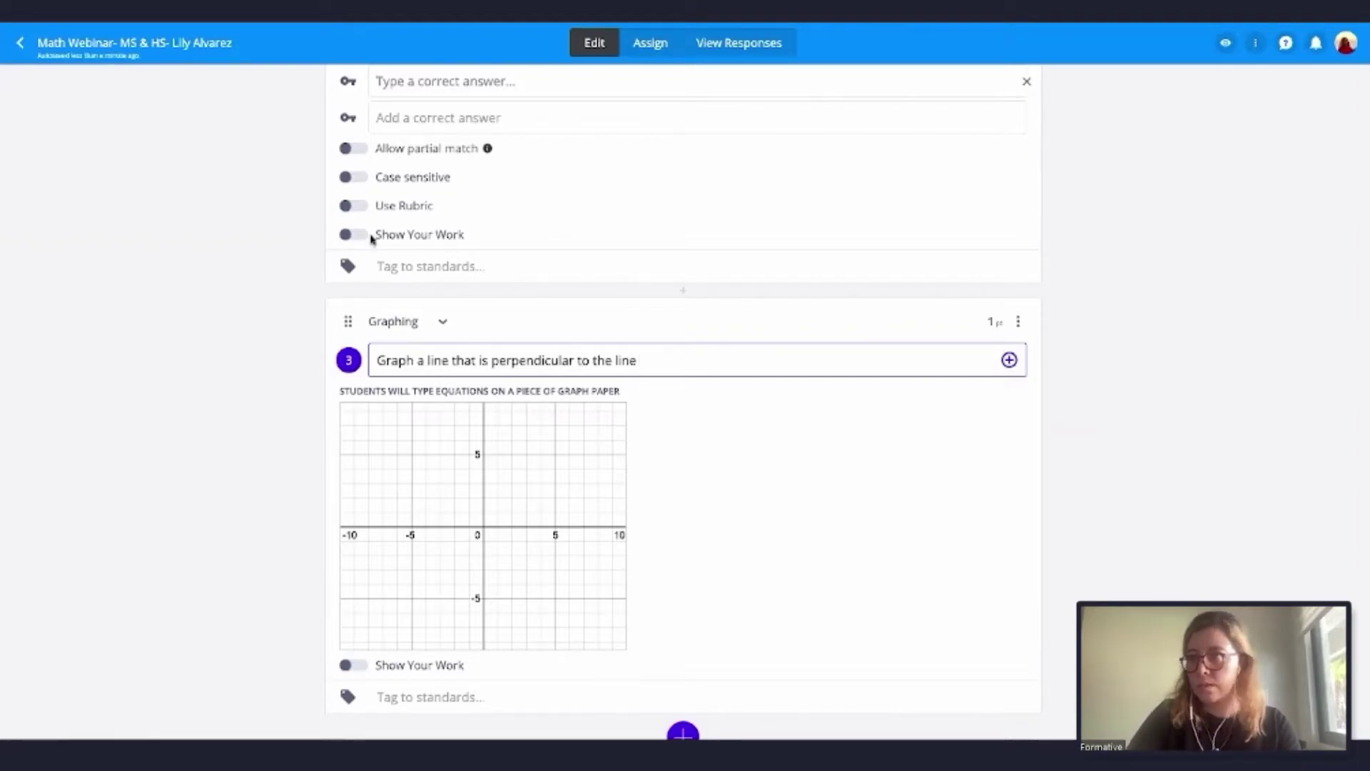
{"action": "type", "text": "4x - 3y = 10"}
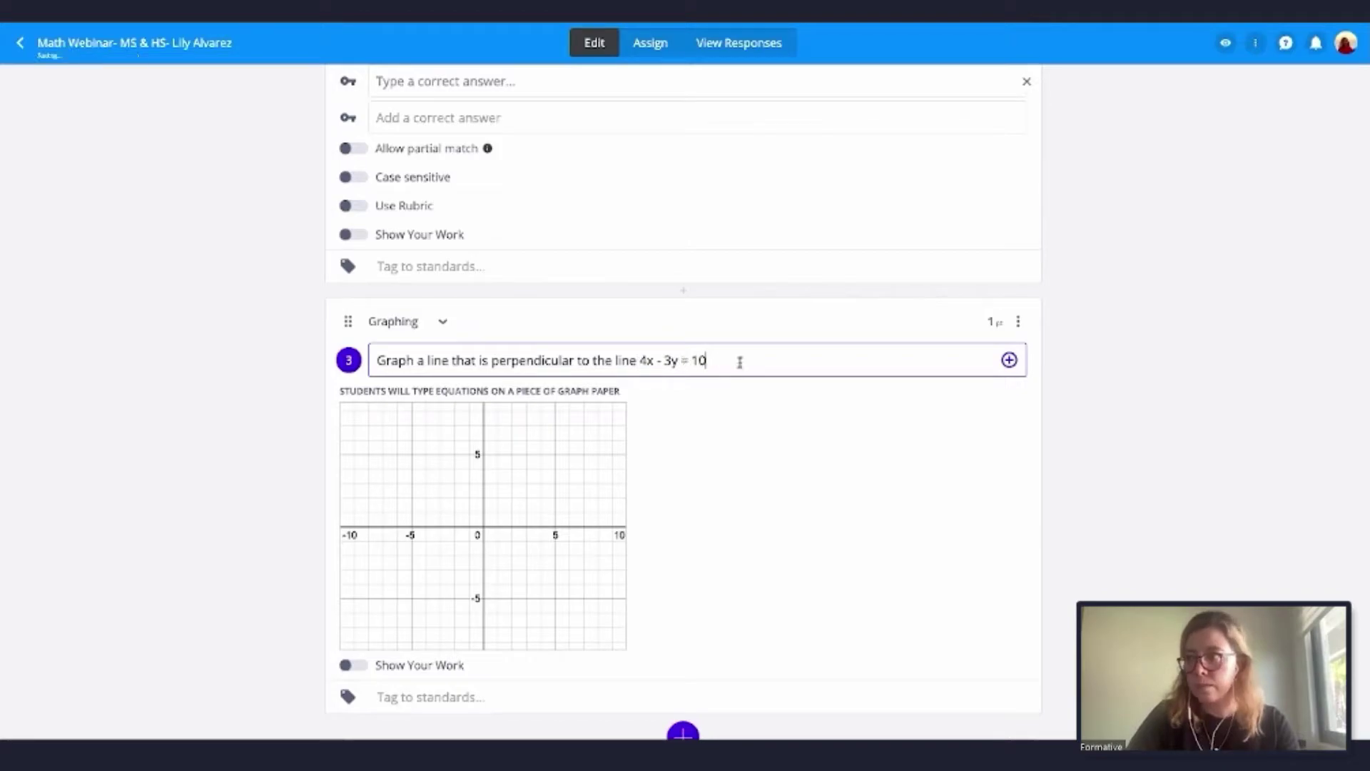
{"action": "type", "text": " and goe"}
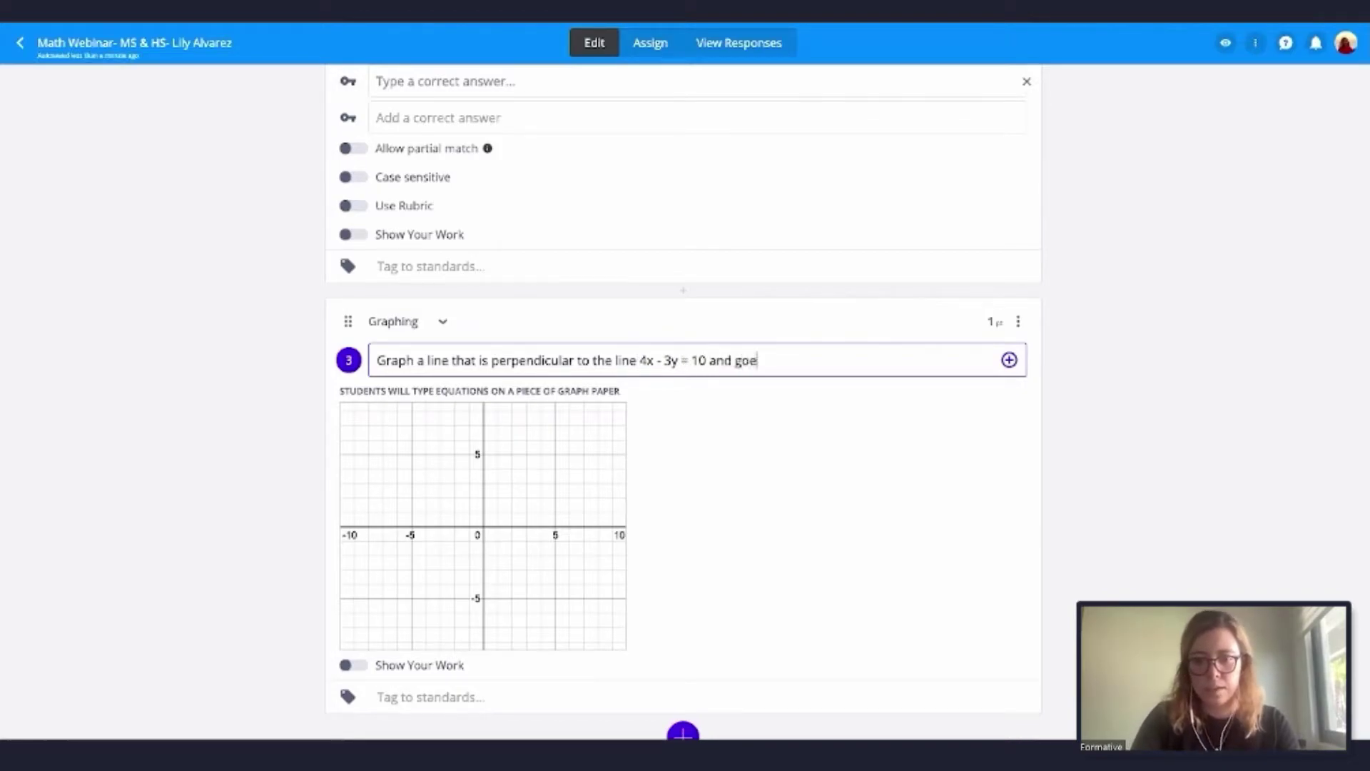
{"action": "type", "text": "s through the point"}
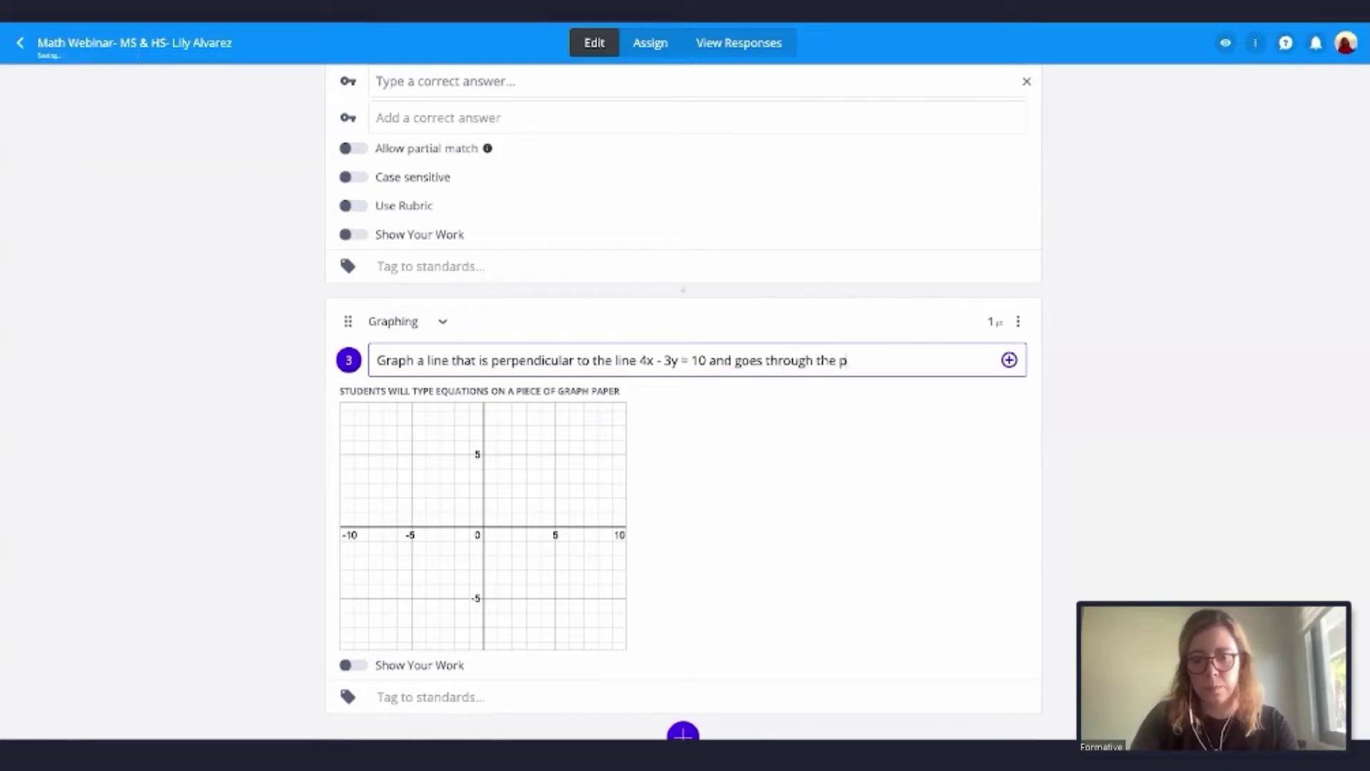
{"action": "type", "text": "2,1"}
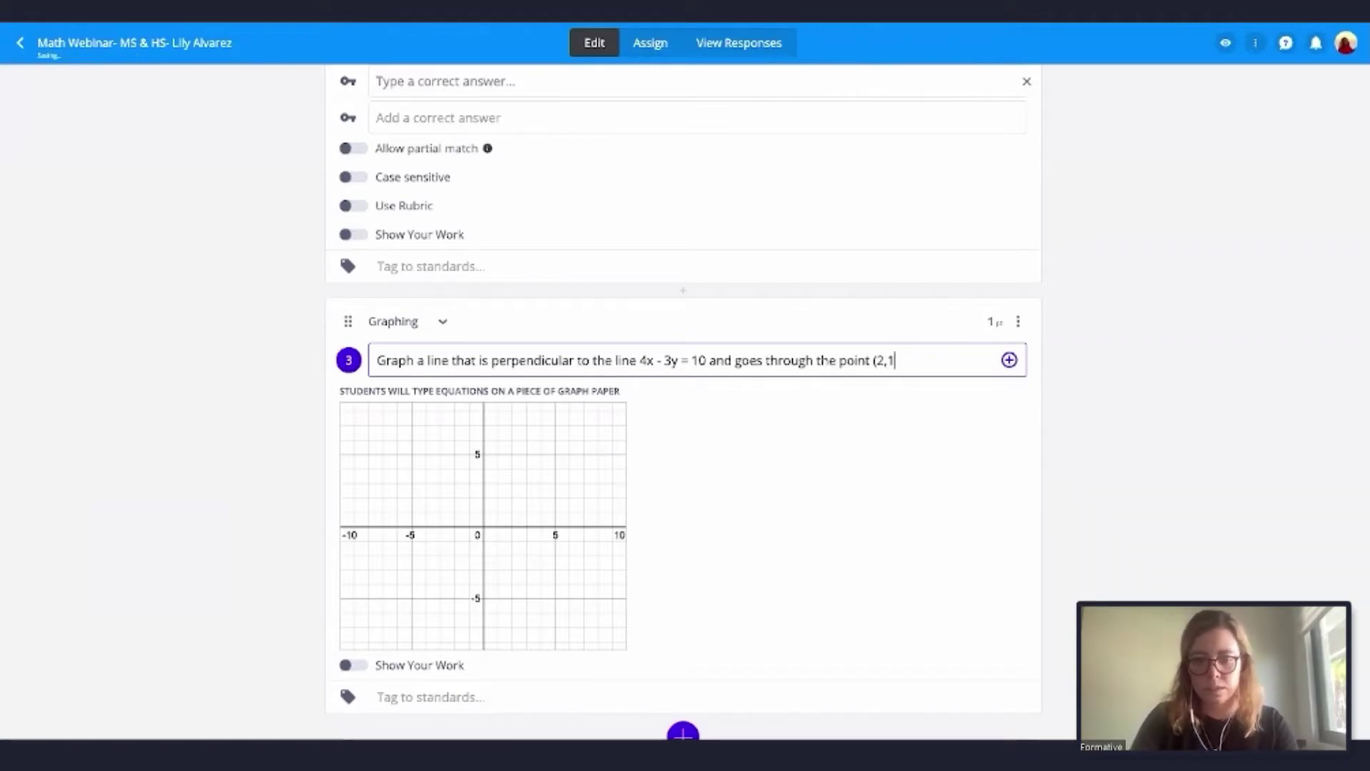
- Add the sentence "You will need to figure out the equation to type it in below." to question 3's text
{"action": "type", "text": "). You"}
{"action": "type", "text": " will"}
{"action": "type", "text": " need to figu"}
{"action": "type", "text": "re out the "}
{"action": "type", "text": "equation to typ"}
{"action": "type", "text": "e it in "}
{"action": "type", "text": "below"}
{"action": "type", "text": "."}
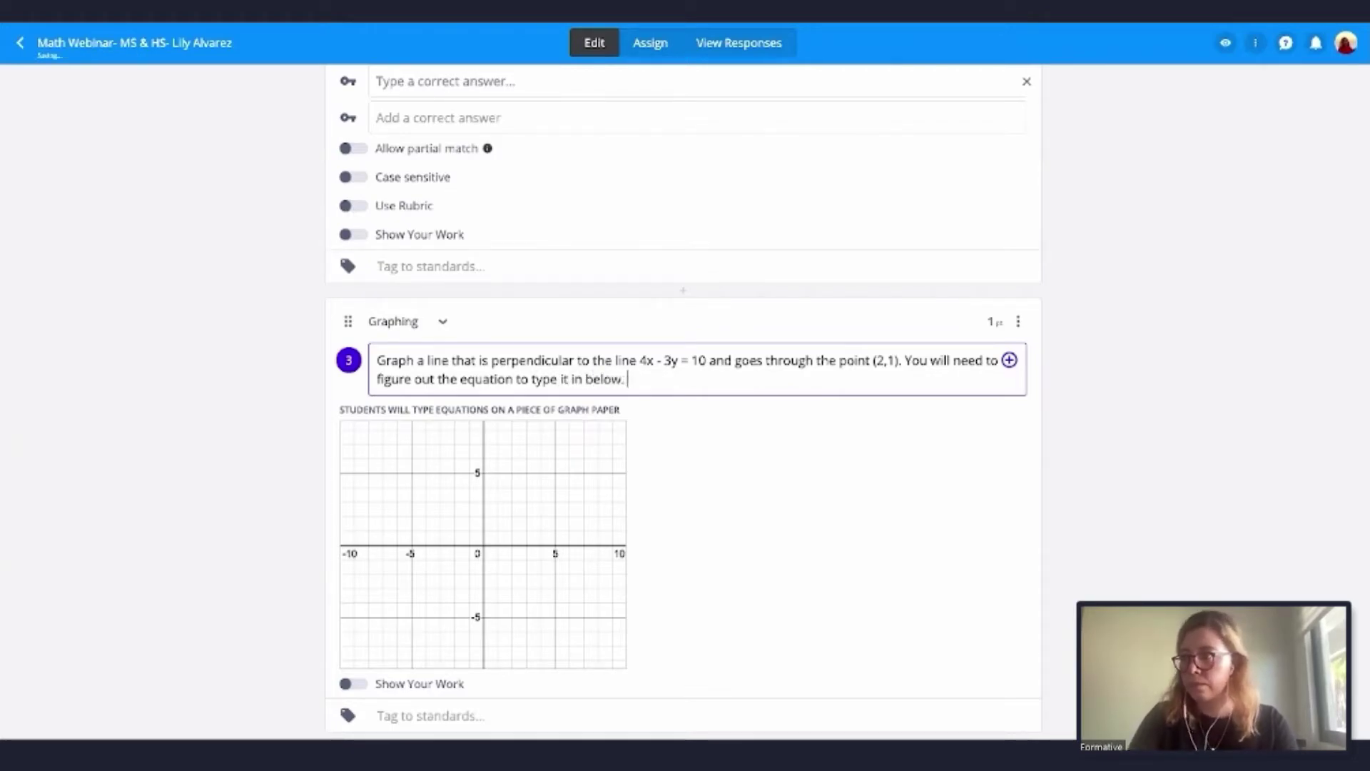
- Format the equation 4x - 3y = 10 in question 3's text as LaTeX and turn on Show Your Work for the question
{"action": "left_click_drag", "start_coordinate": [707, 361], "coordinate": [642, 361]}
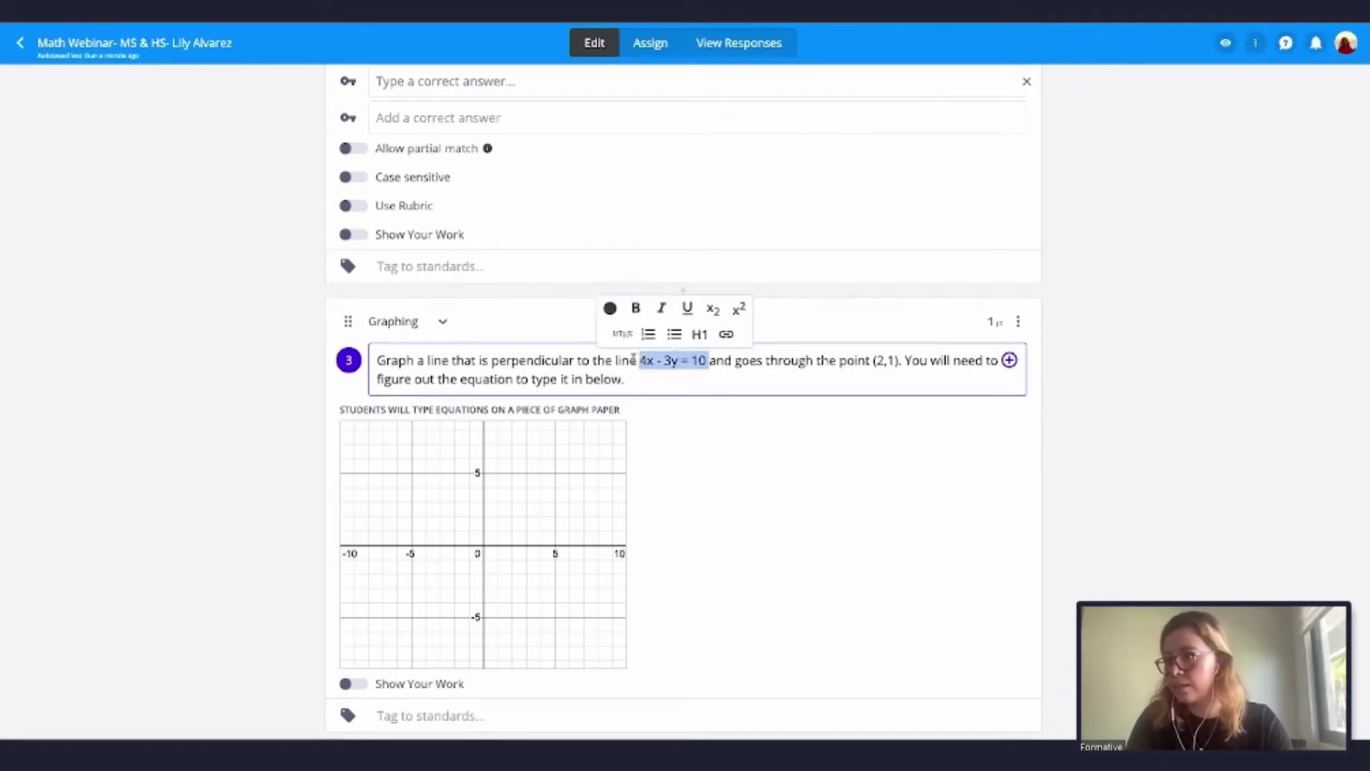
{"action": "left_click", "coordinate": [620, 331]}
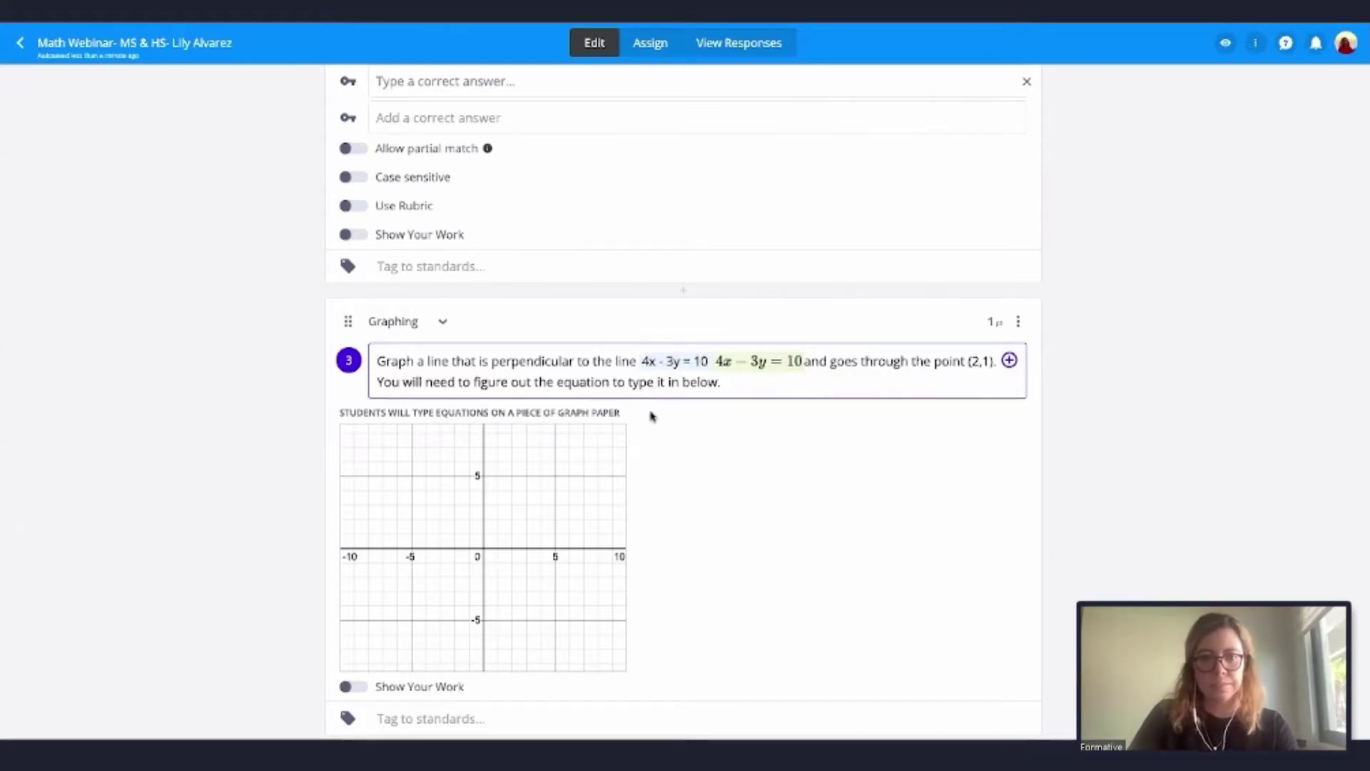
{"action": "scroll", "coordinate": [266, 441], "scroll_direction": "down", "scroll_amount": 2}
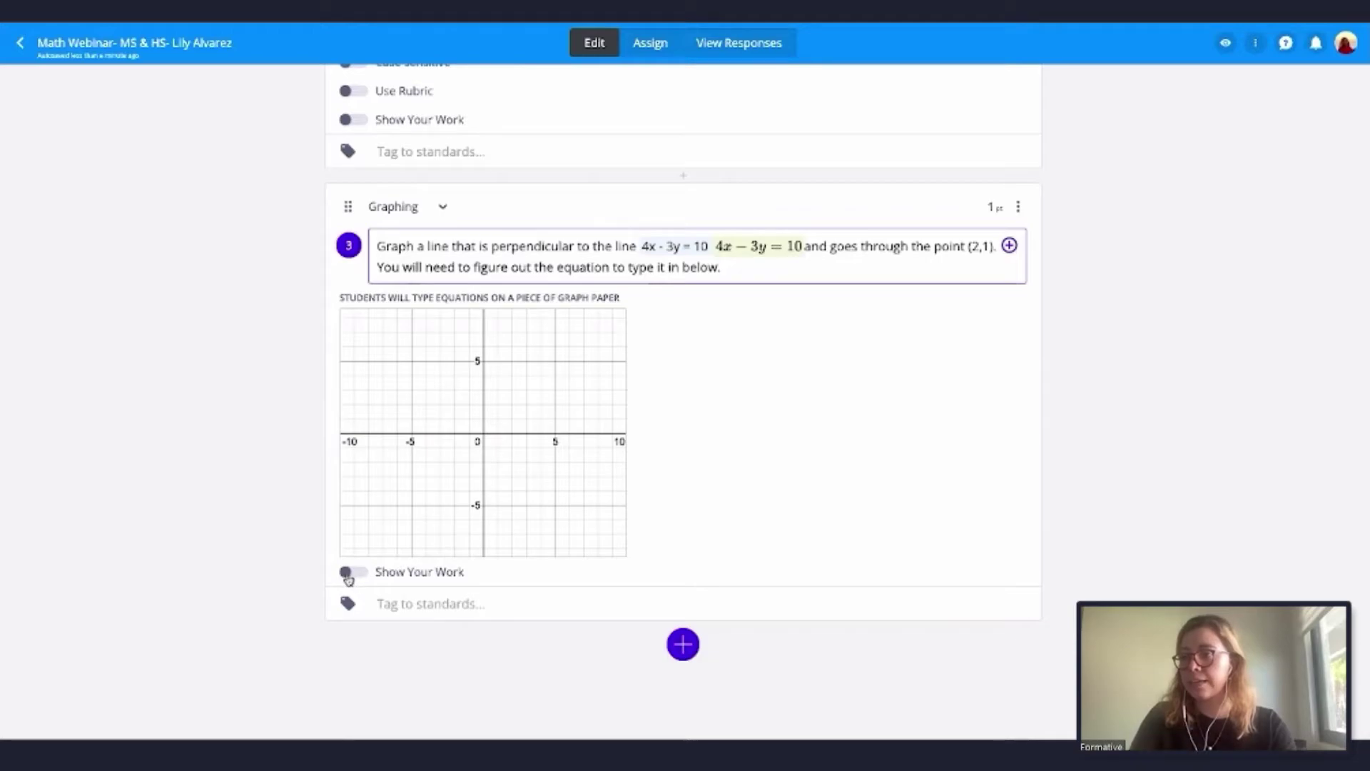
{"action": "left_click", "coordinate": [347, 573]}
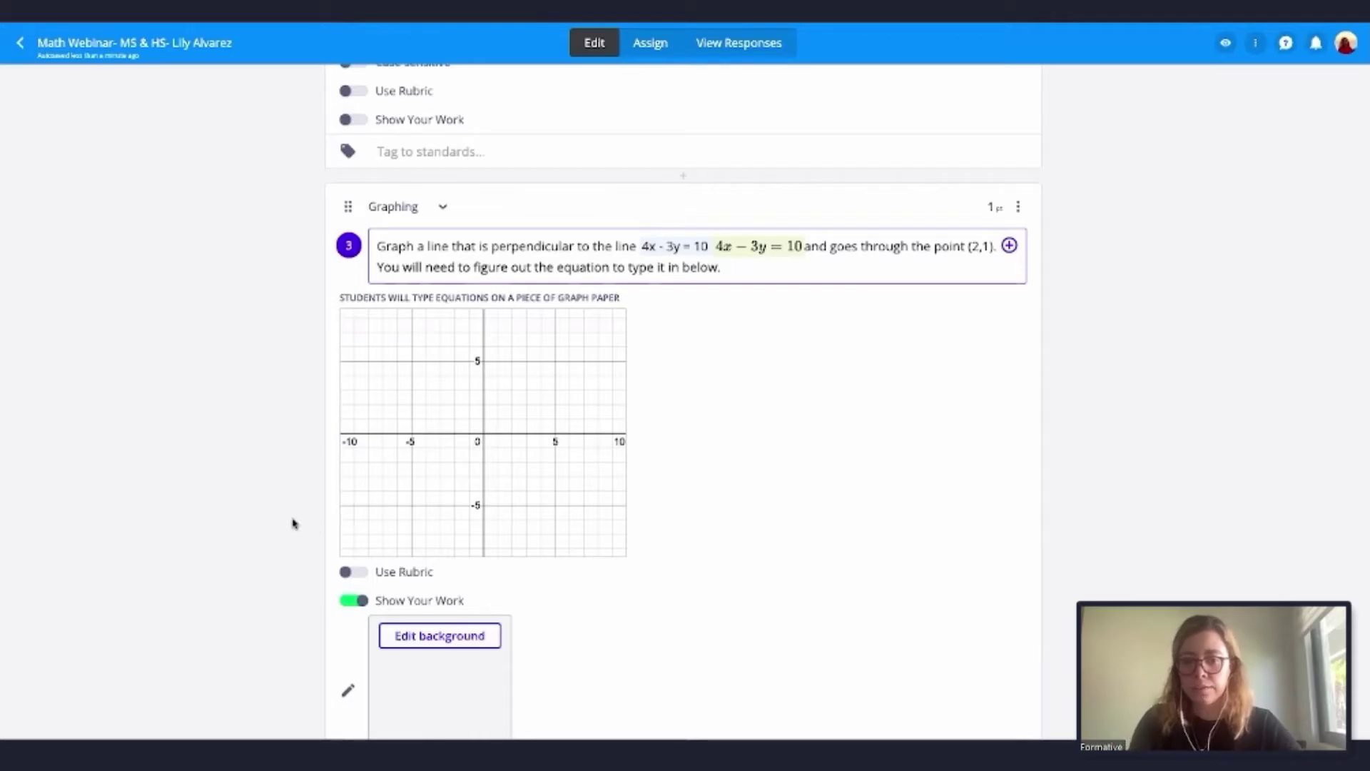
- Search for "graphing paper" and add the first green graph-paper image to the background of question 3's Show Your Work canvas
{"action": "scroll", "coordinate": [218, 523], "scroll_direction": "down", "scroll_amount": 3}
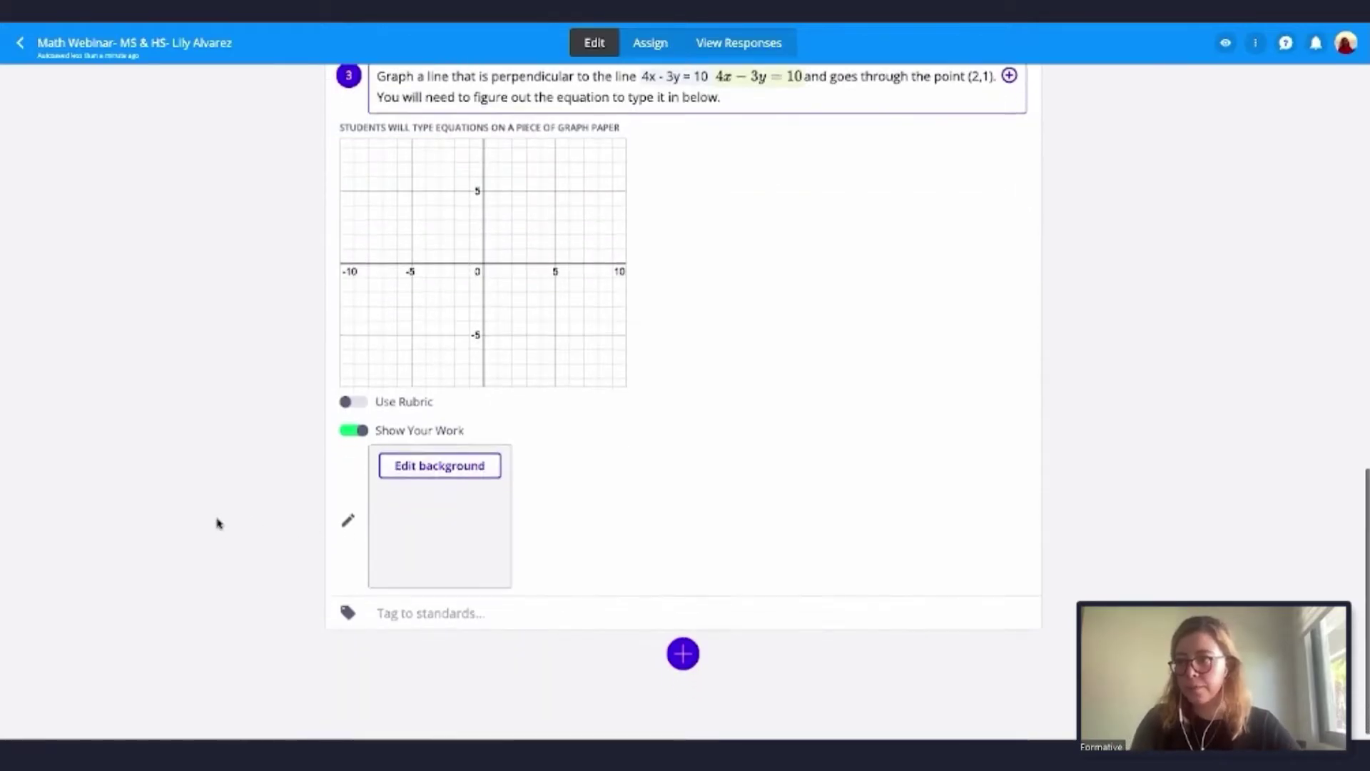
{"action": "left_click", "coordinate": [443, 463]}
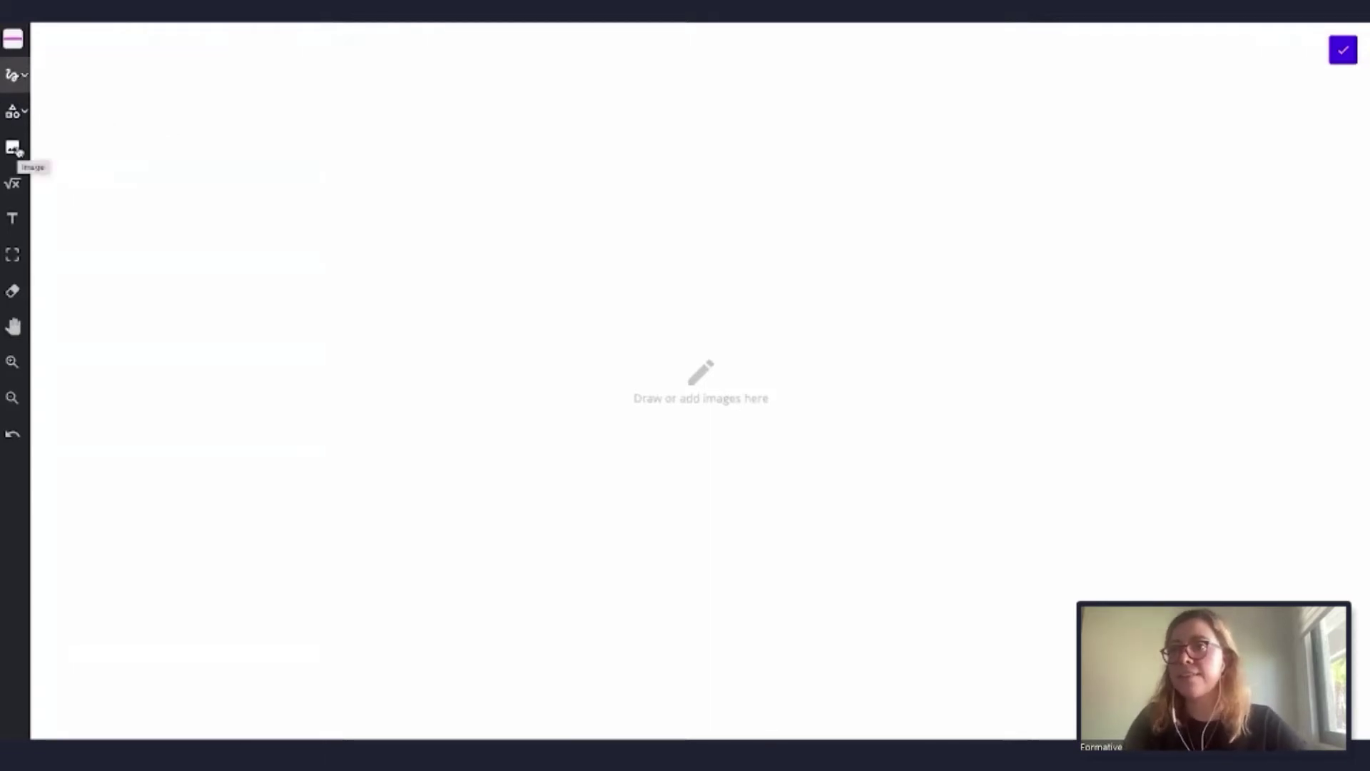
{"action": "left_click", "coordinate": [14, 148]}
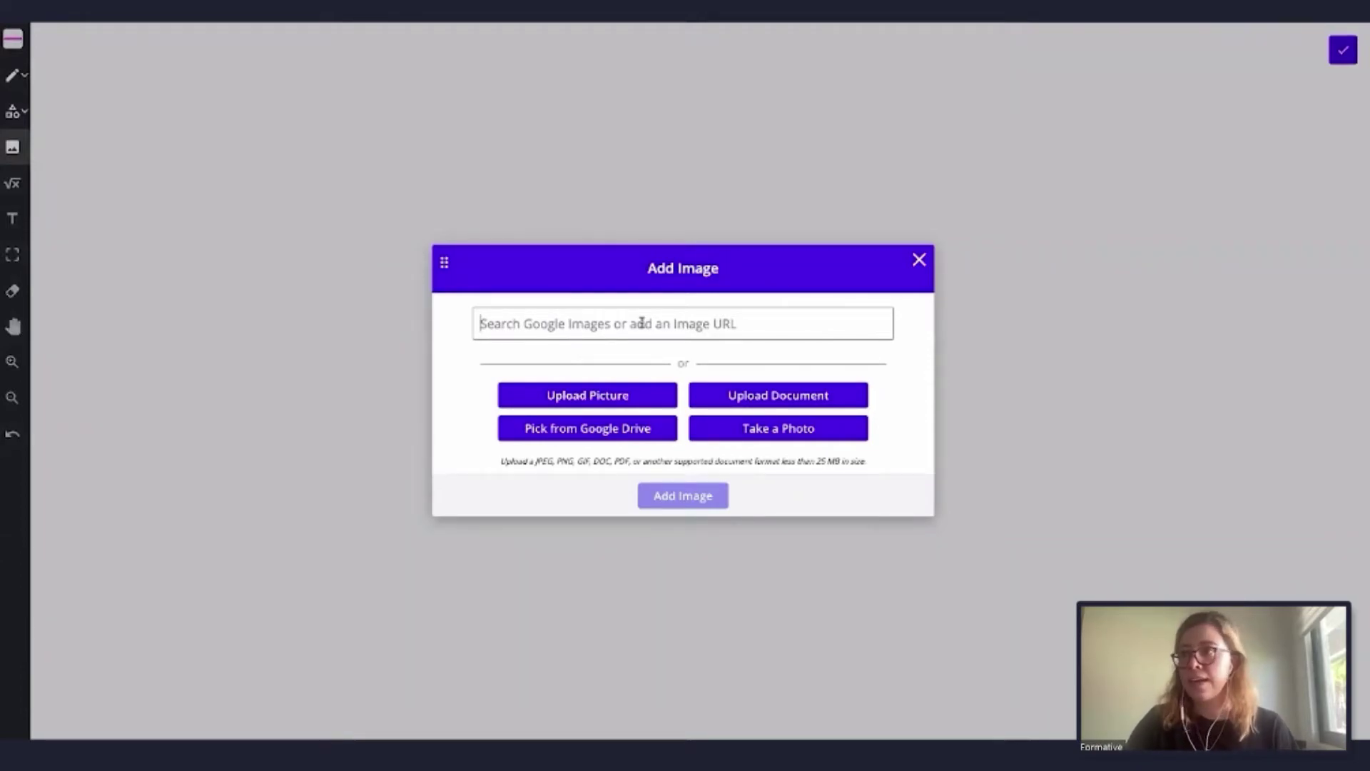
{"action": "left_click", "coordinate": [642, 323]}
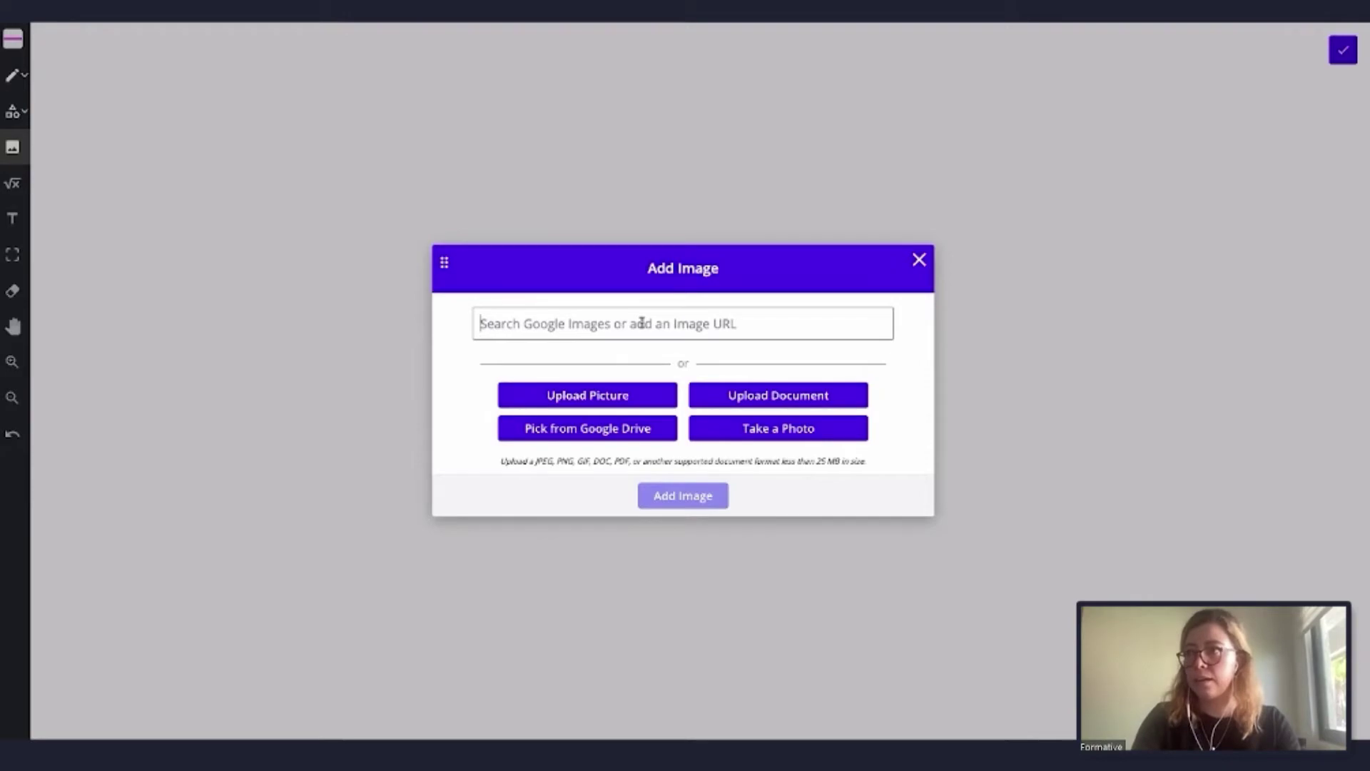
{"action": "type", "text": "gr"}
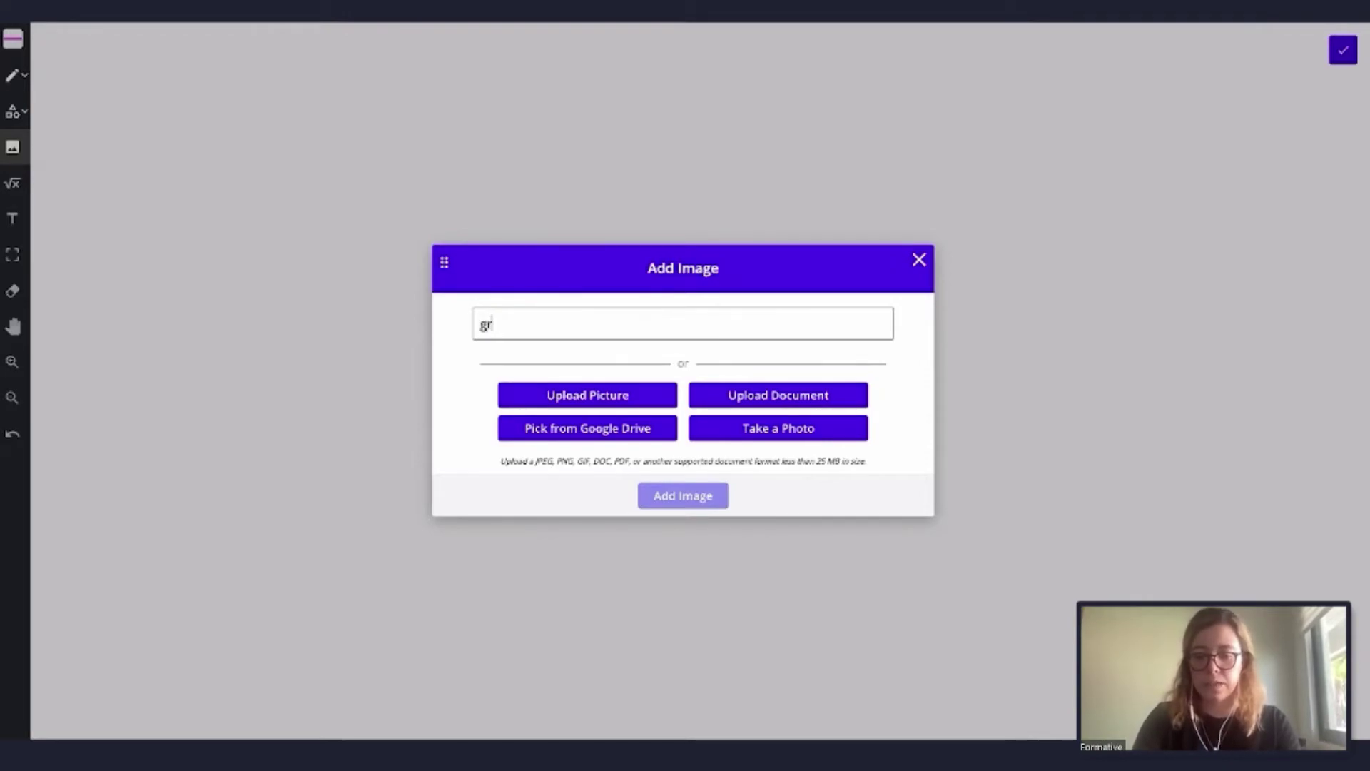
{"action": "type", "text": "aphin"}
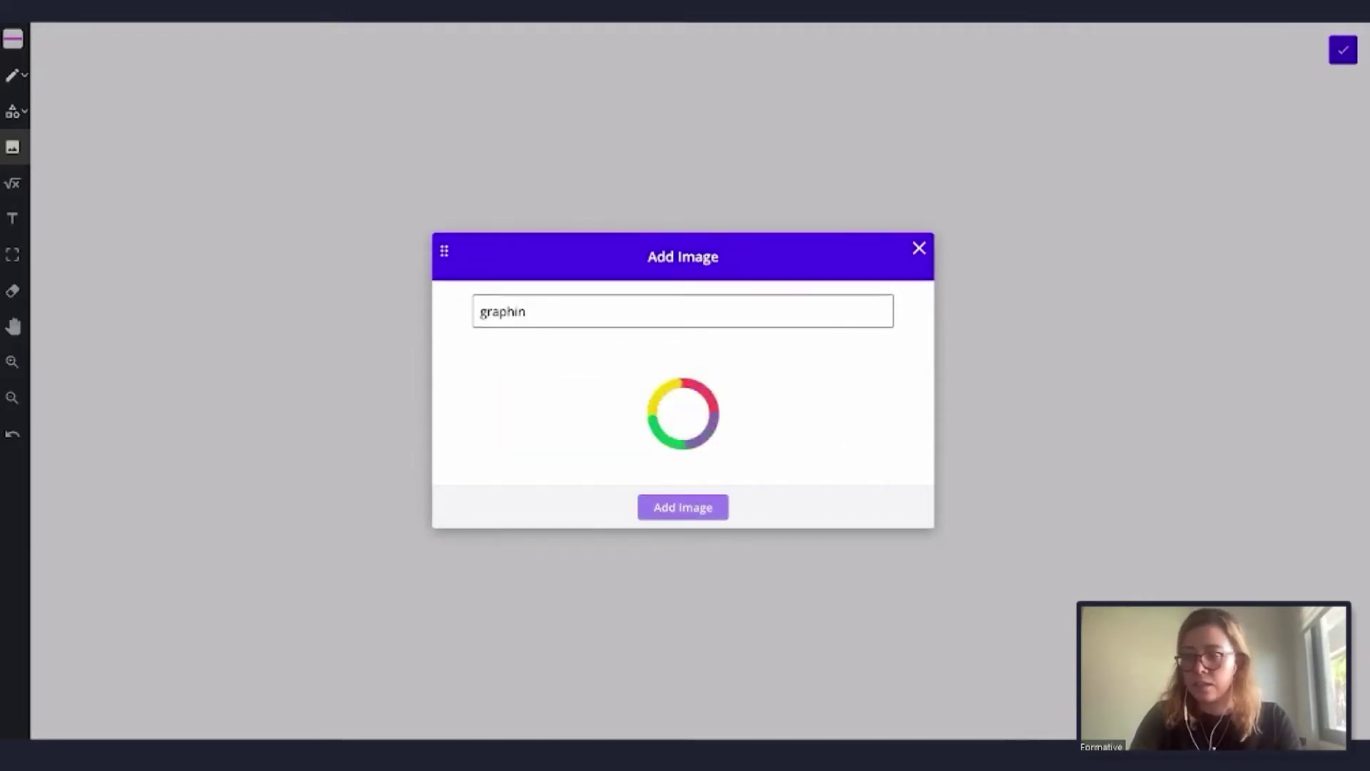
{"action": "type", "text": "g paper"}
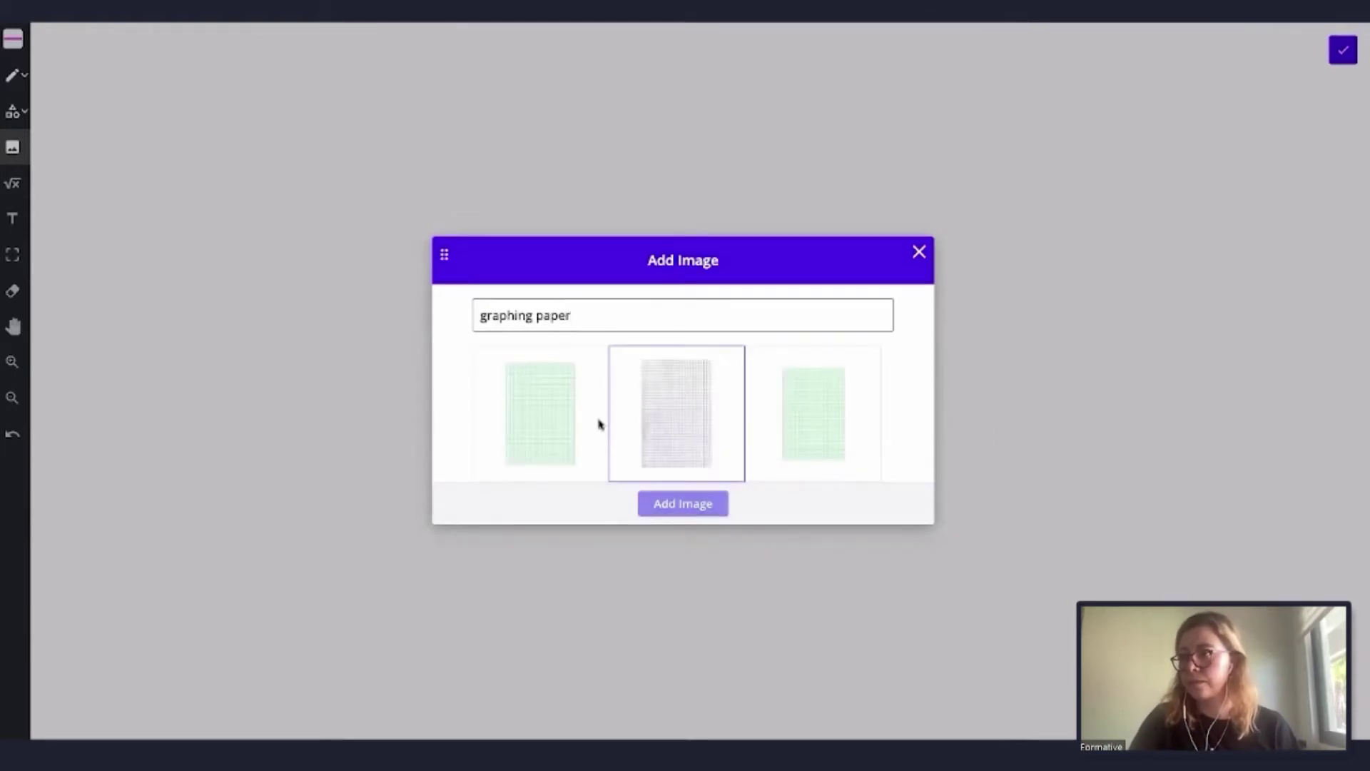
{"action": "left_click", "coordinate": [540, 422]}
{"action": "left_click", "coordinate": [676, 701]}
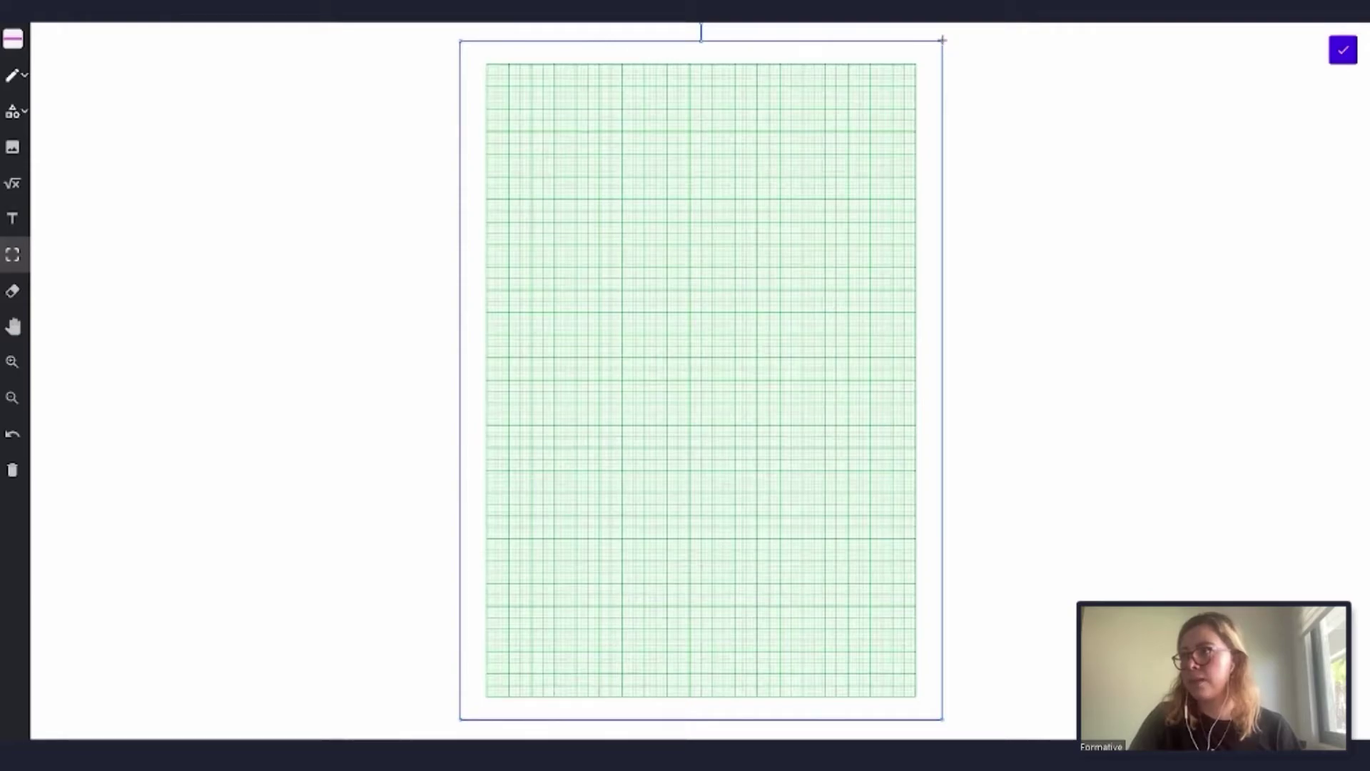
- Shrink the graph-paper image, rotate it to landscape orientation and save the Show Your Work background
{"action": "left_click_drag", "start_coordinate": [942, 41], "coordinate": [861, 157]}
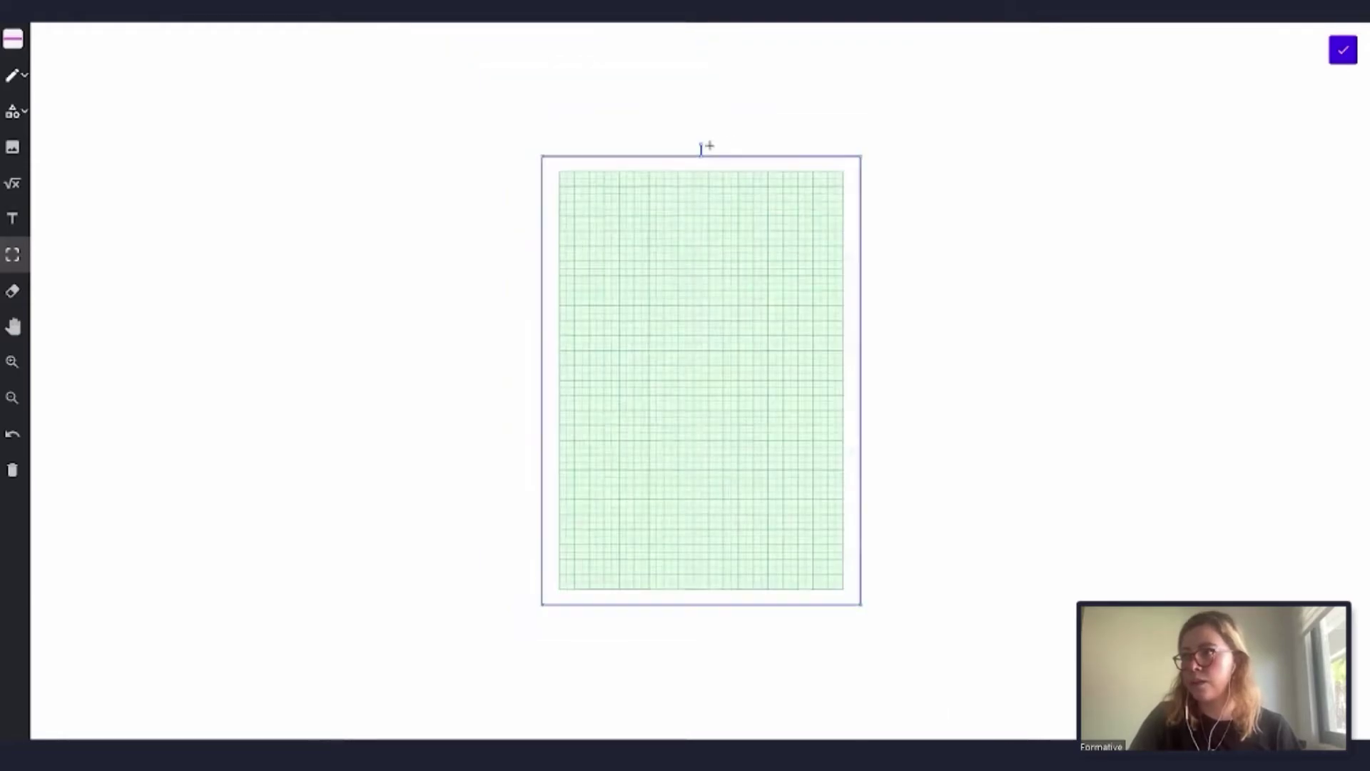
{"action": "left_click_drag", "start_coordinate": [704, 147], "coordinate": [1003, 263]}
{"action": "left_click_drag", "start_coordinate": [1048, 351], "coordinate": [1056, 380]}
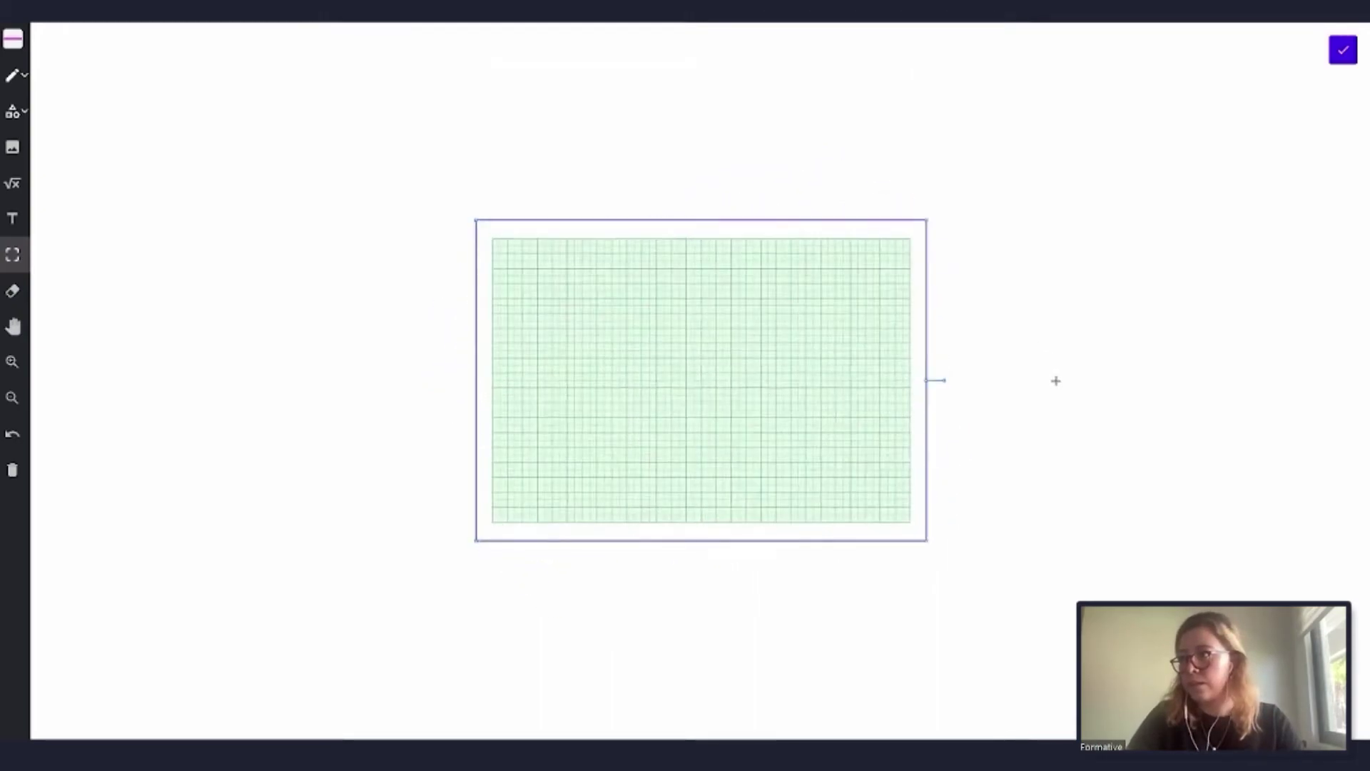
{"action": "left_click", "coordinate": [1343, 50]}
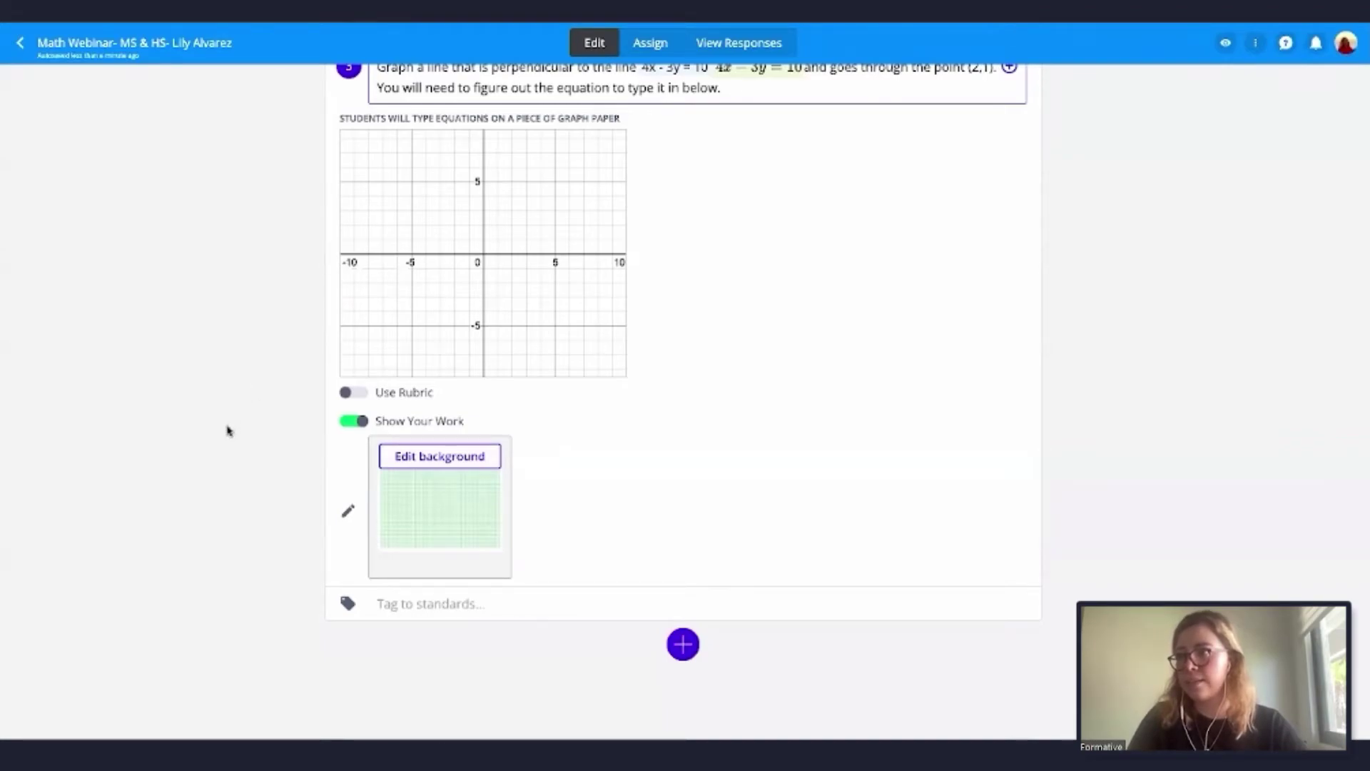
- Preview the formative as a student and graph the equation 4x - 3y = 10 in question 3's calculator
{"action": "scroll", "coordinate": [229, 431], "scroll_direction": "up", "scroll_amount": 1}
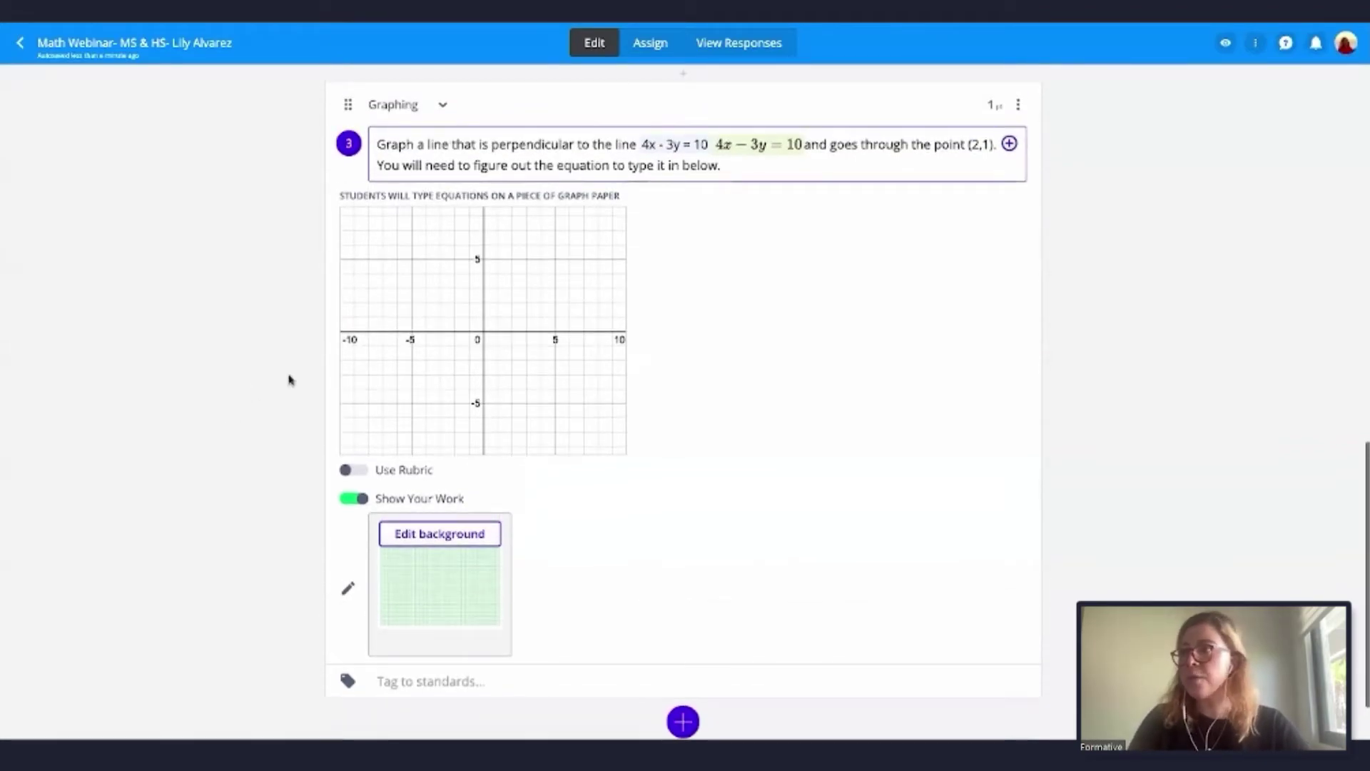
{"action": "left_click", "coordinate": [1228, 45]}
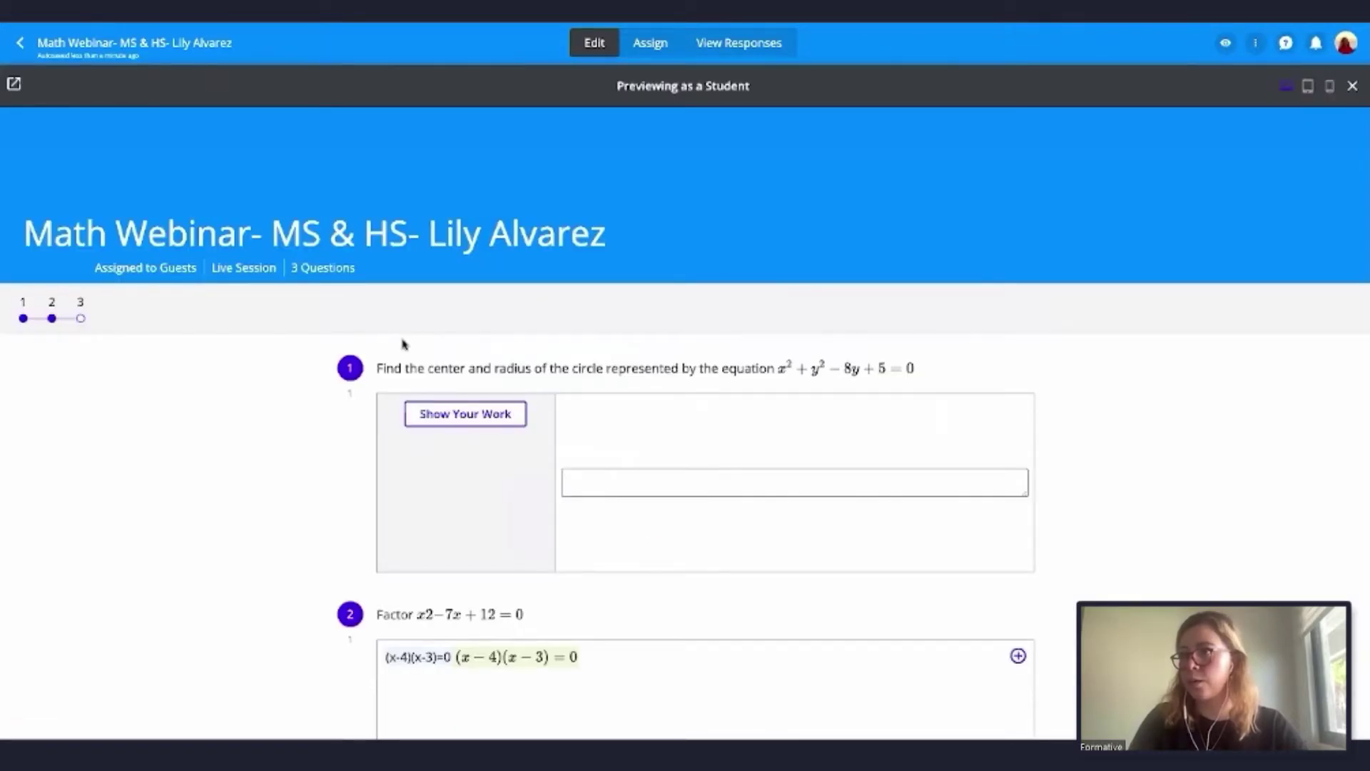
{"action": "scroll", "coordinate": [400, 343], "scroll_direction": "down", "scroll_amount": 8}
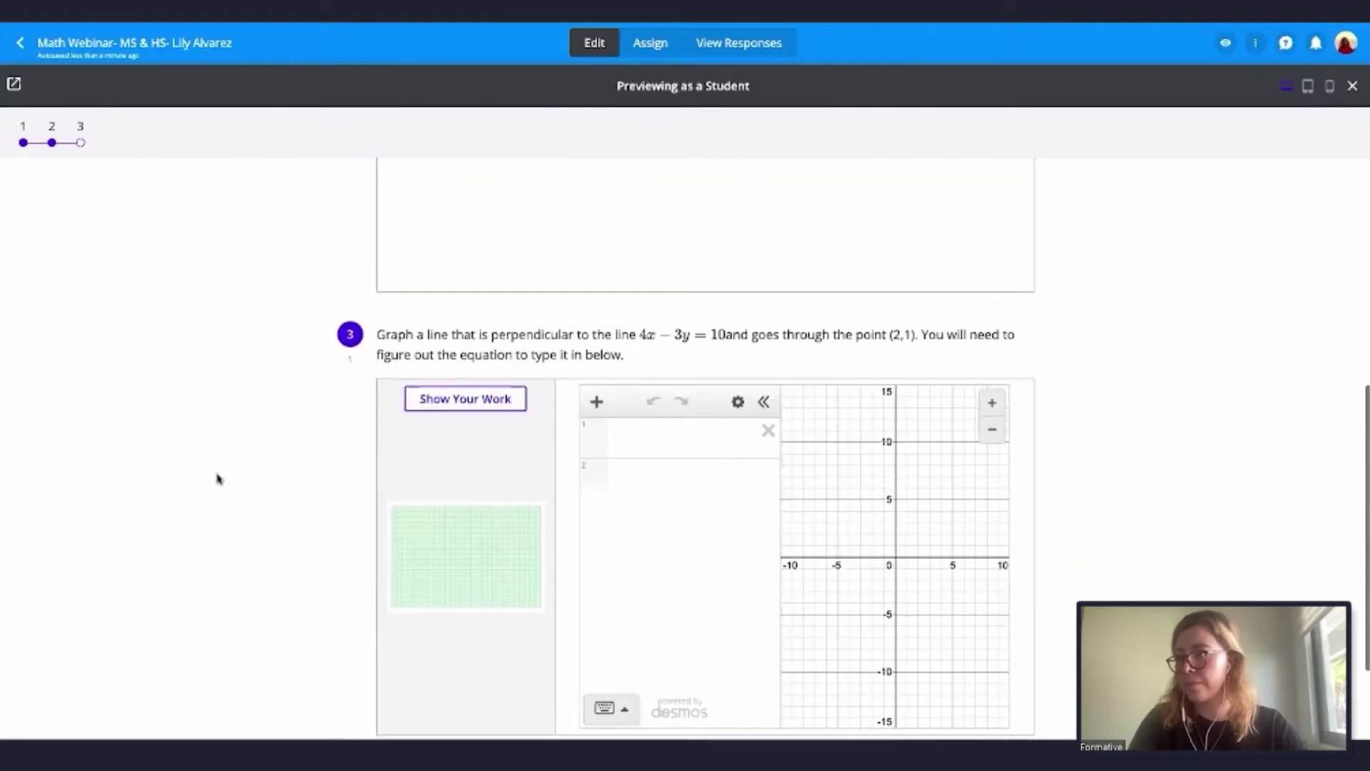
{"action": "scroll", "coordinate": [218, 477], "scroll_direction": "down", "scroll_amount": 2}
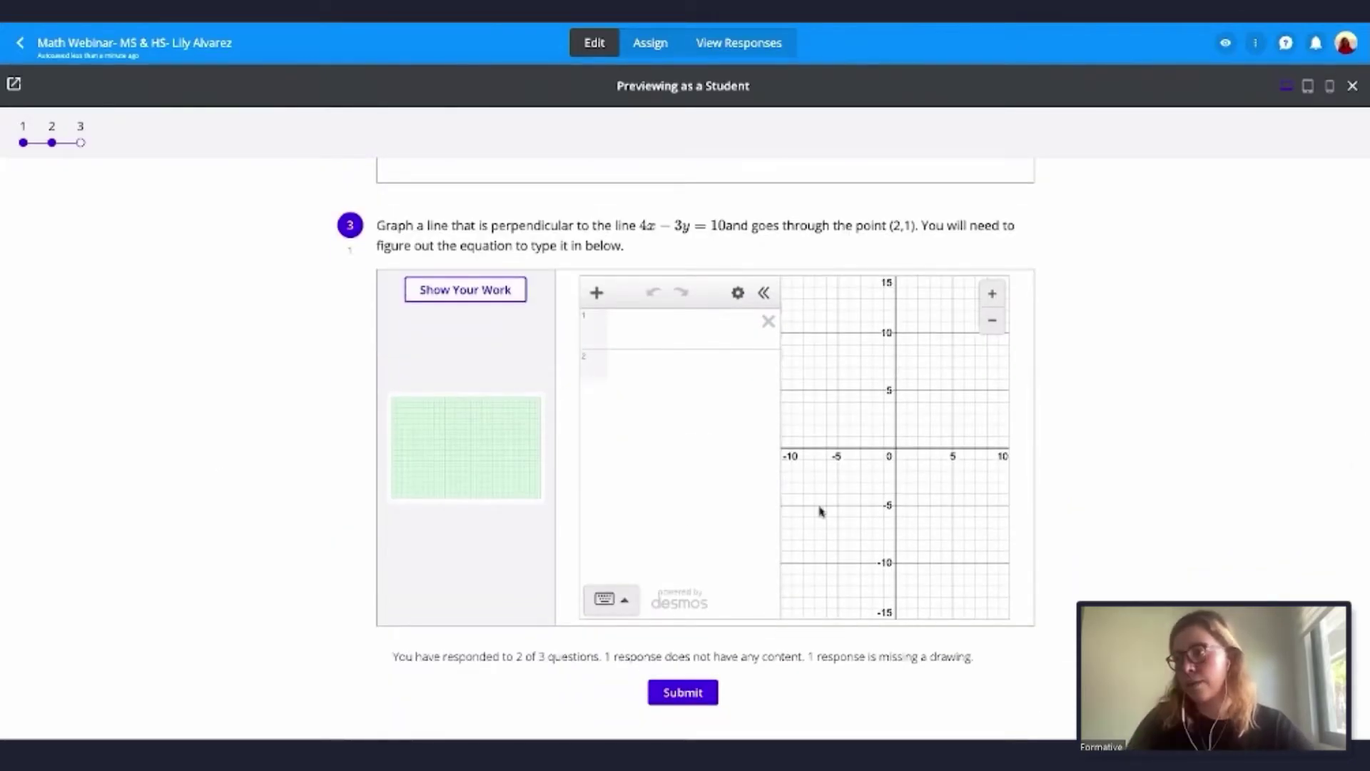
{"action": "left_click", "coordinate": [665, 336]}
{"action": "type", "text": "4x"}
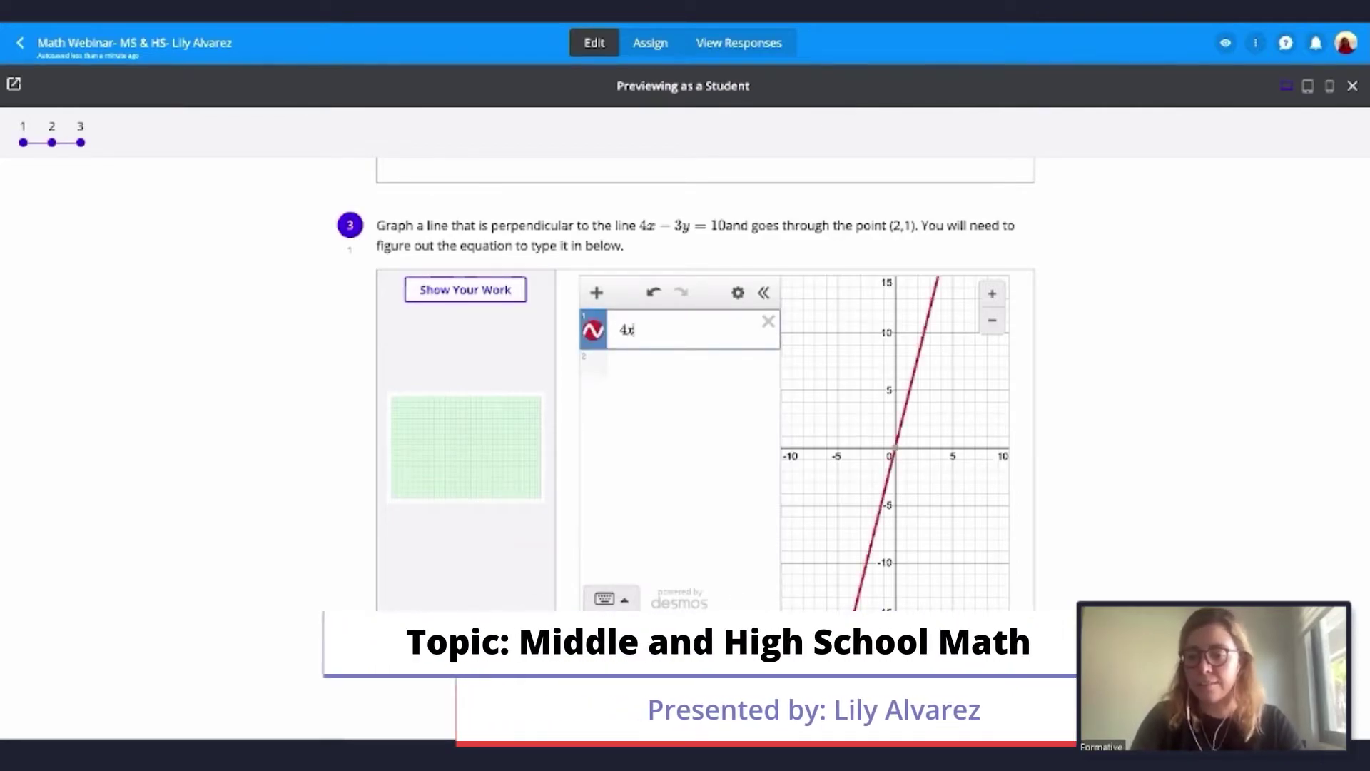
{"action": "type", "text": "-3y"}
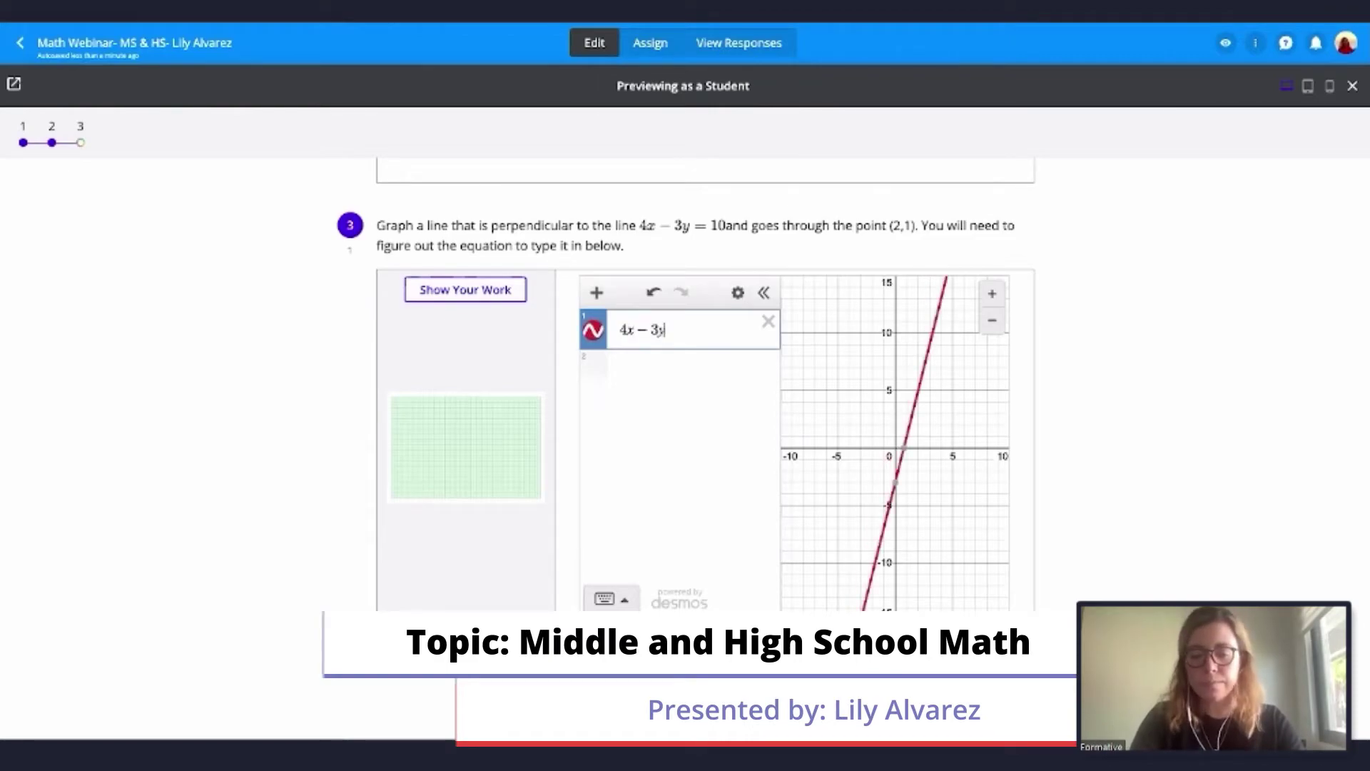
{"action": "type", "text": "="}
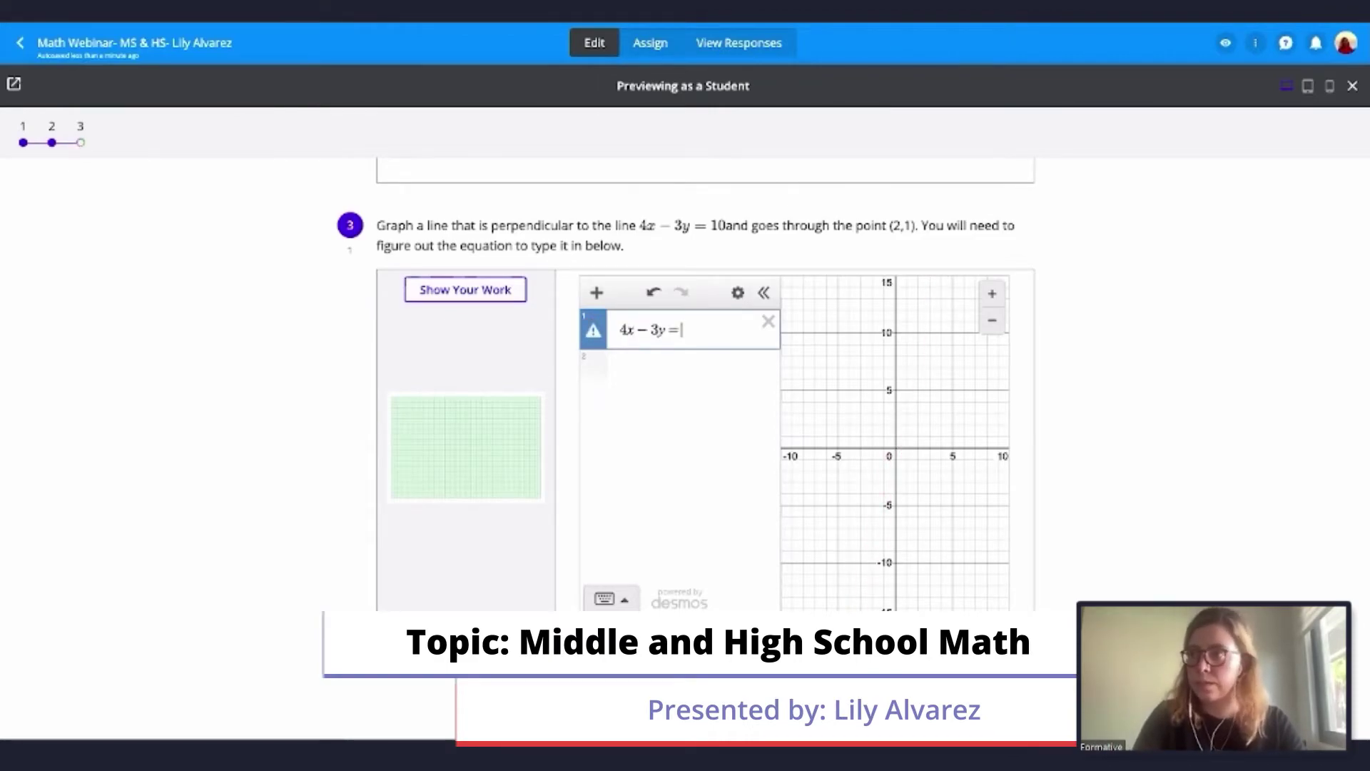
{"action": "type", "text": "10"}
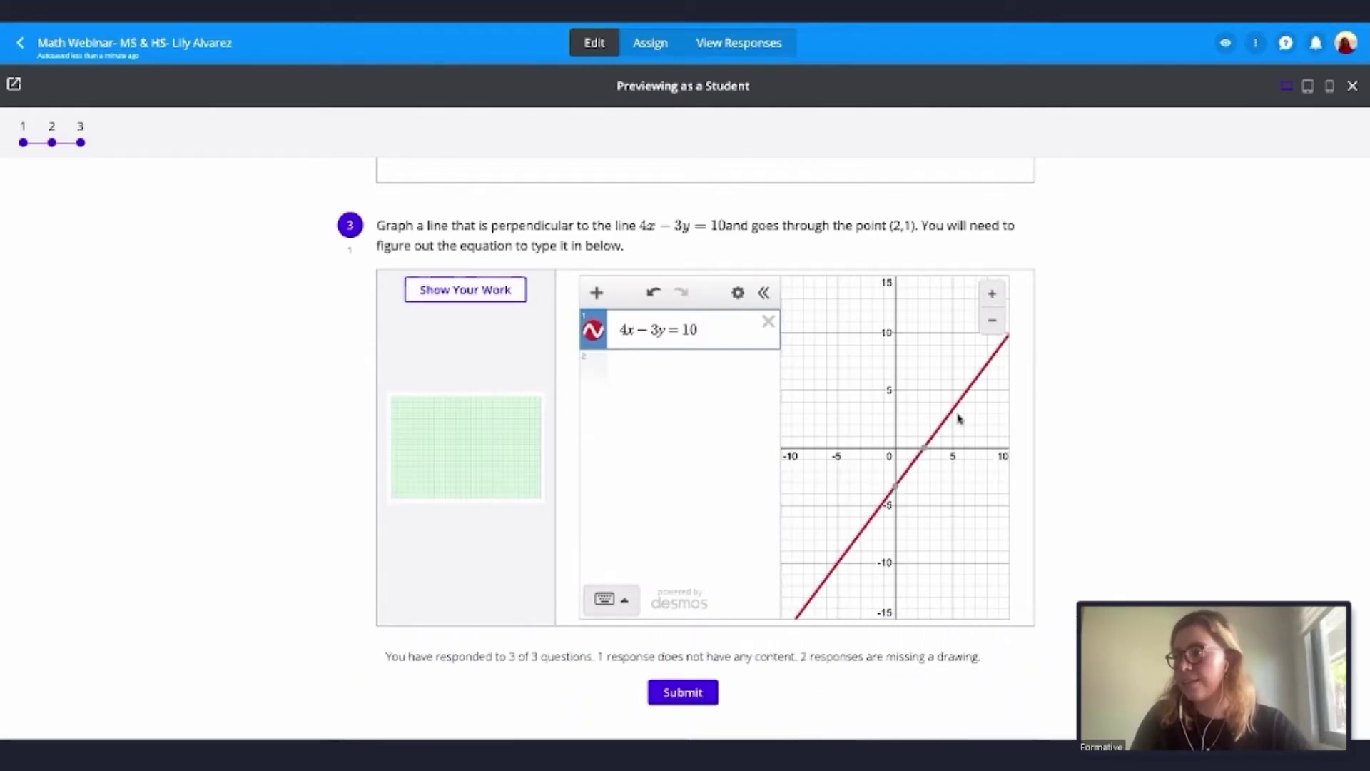
- Add a table below the equation in question 3's graph with the points (1, 2) and (3, 4)
{"action": "left_click", "coordinate": [597, 293]}
{"action": "left_click", "coordinate": [618, 358]}
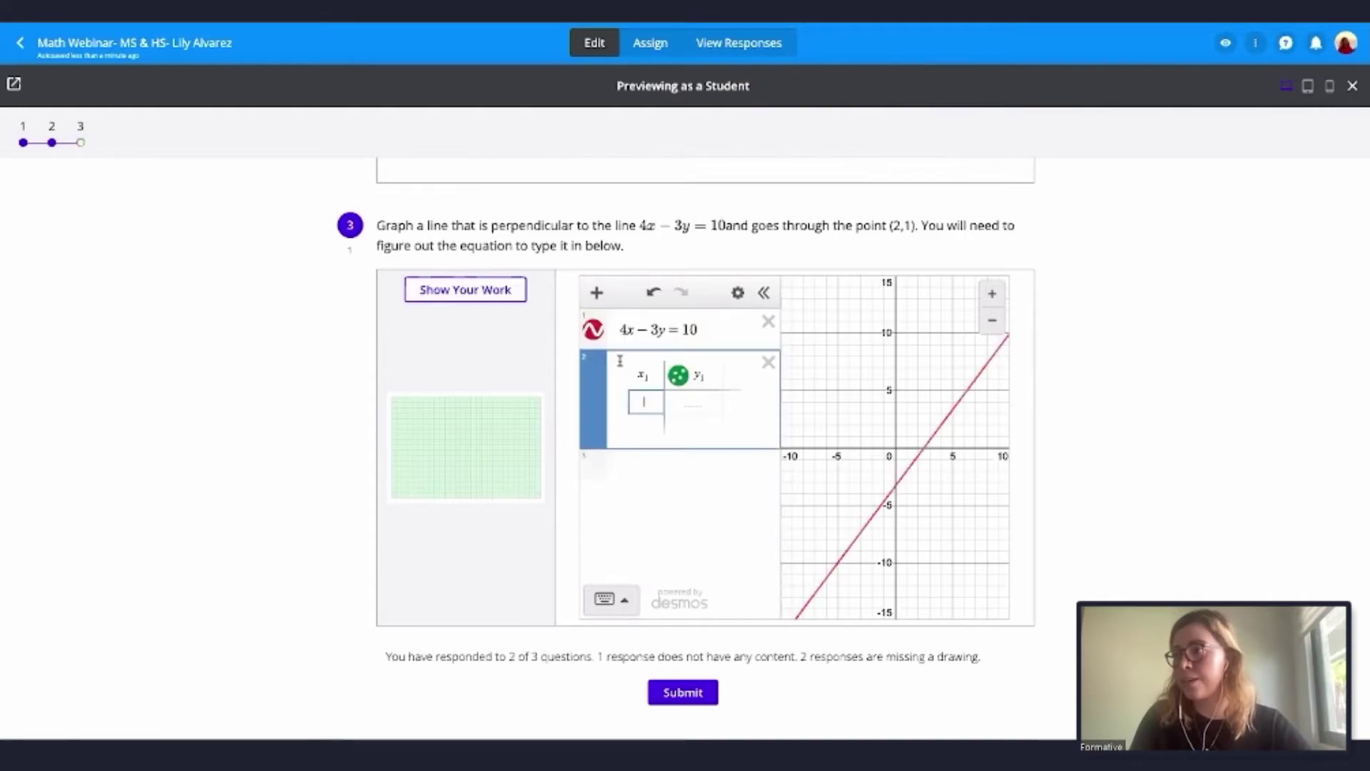
{"action": "type", "text": "1"}
{"action": "key", "text": "Tab"}
{"action": "type", "text": "2"}
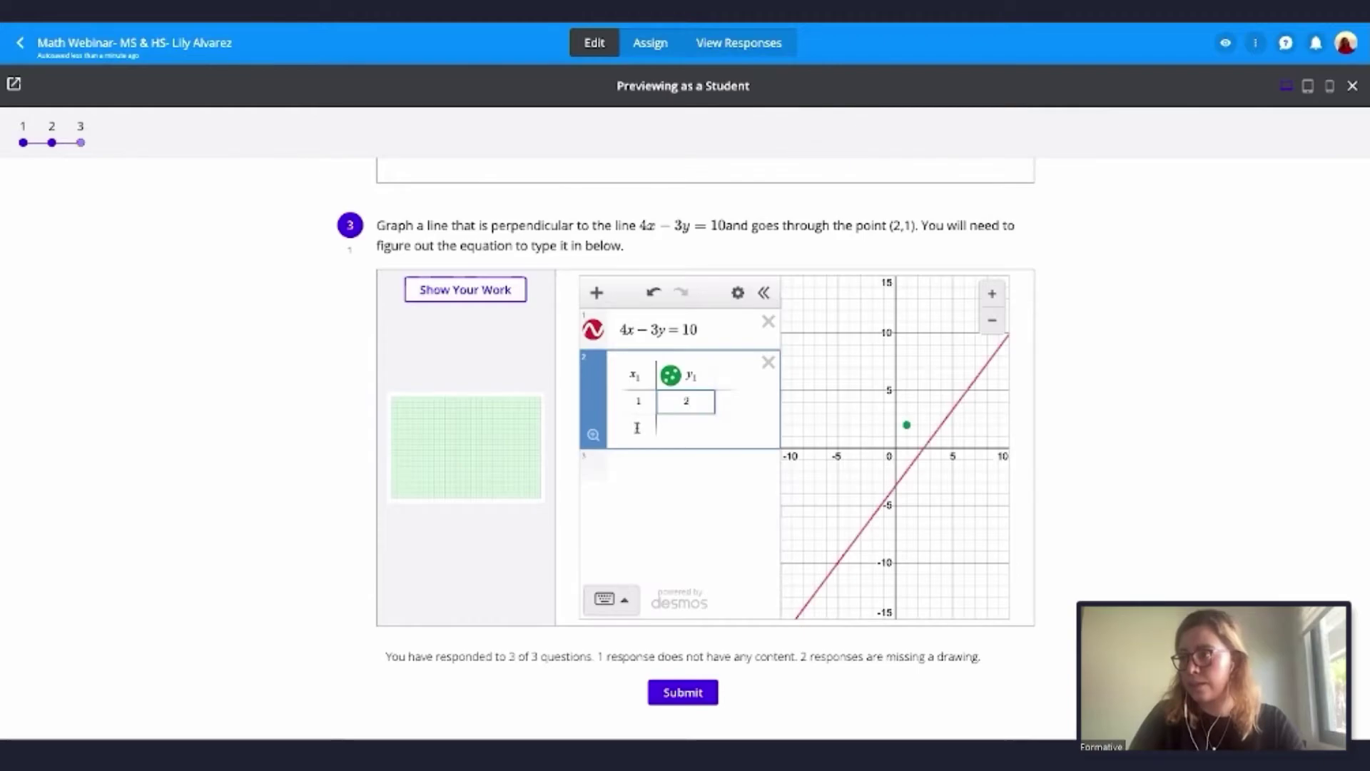
{"action": "left_click", "coordinate": [633, 429]}
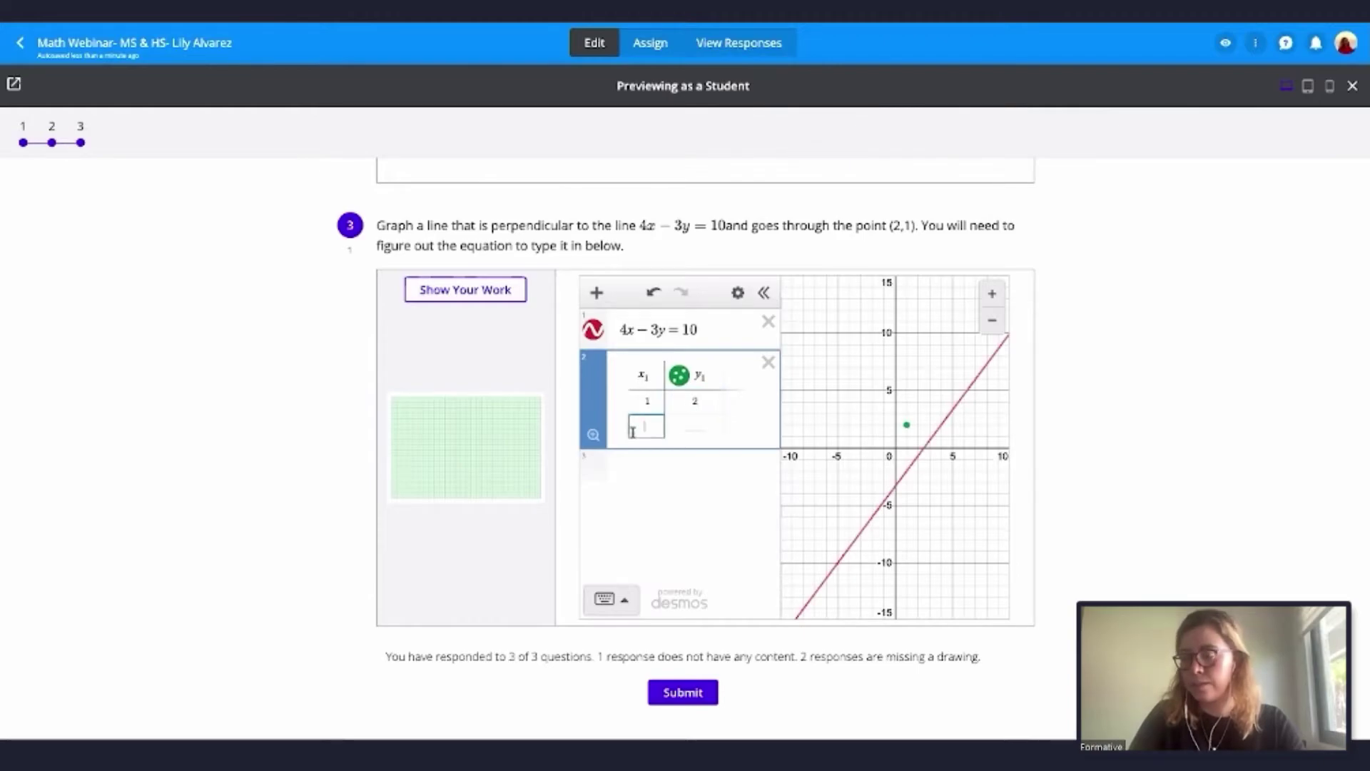
{"action": "type", "text": "3"}
{"action": "left_click", "coordinate": [697, 429]}
{"action": "type", "text": "4"}
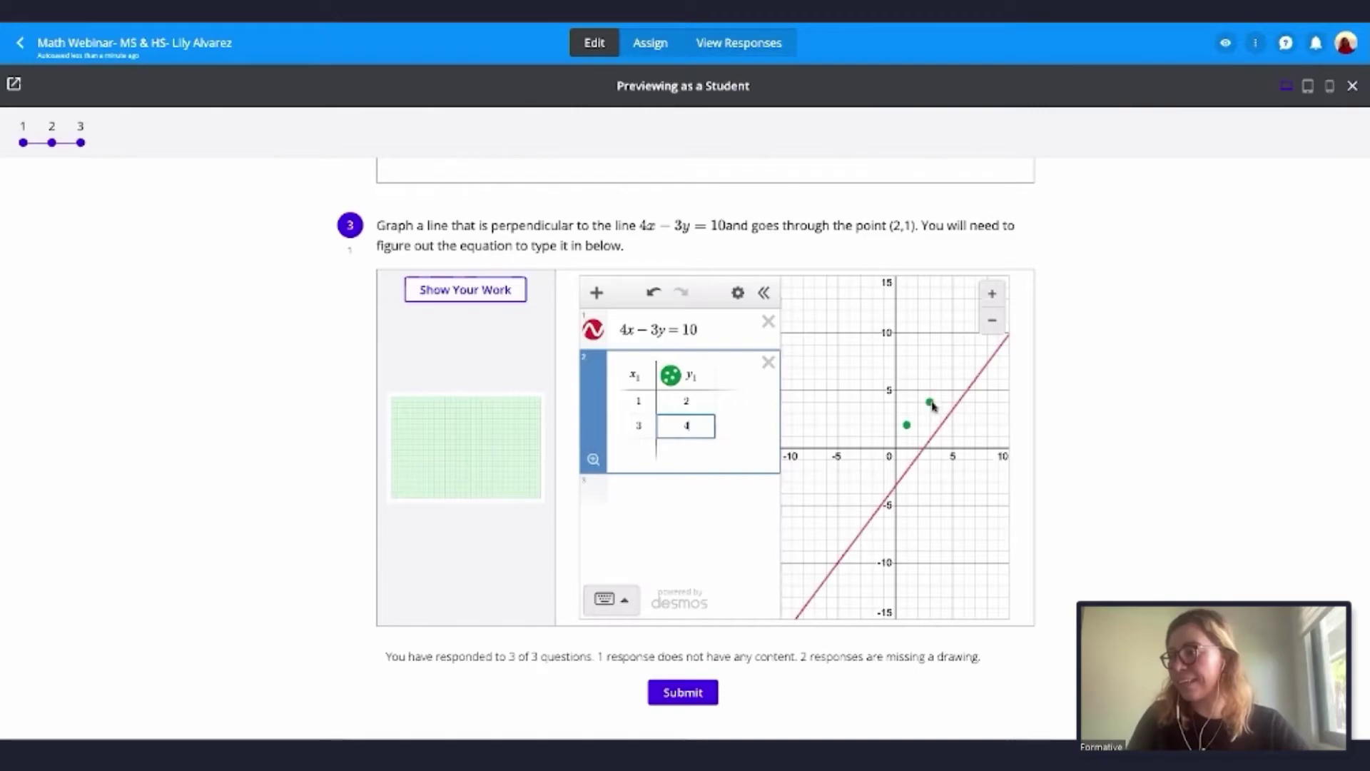
{"action": "left_click", "coordinate": [717, 519]}
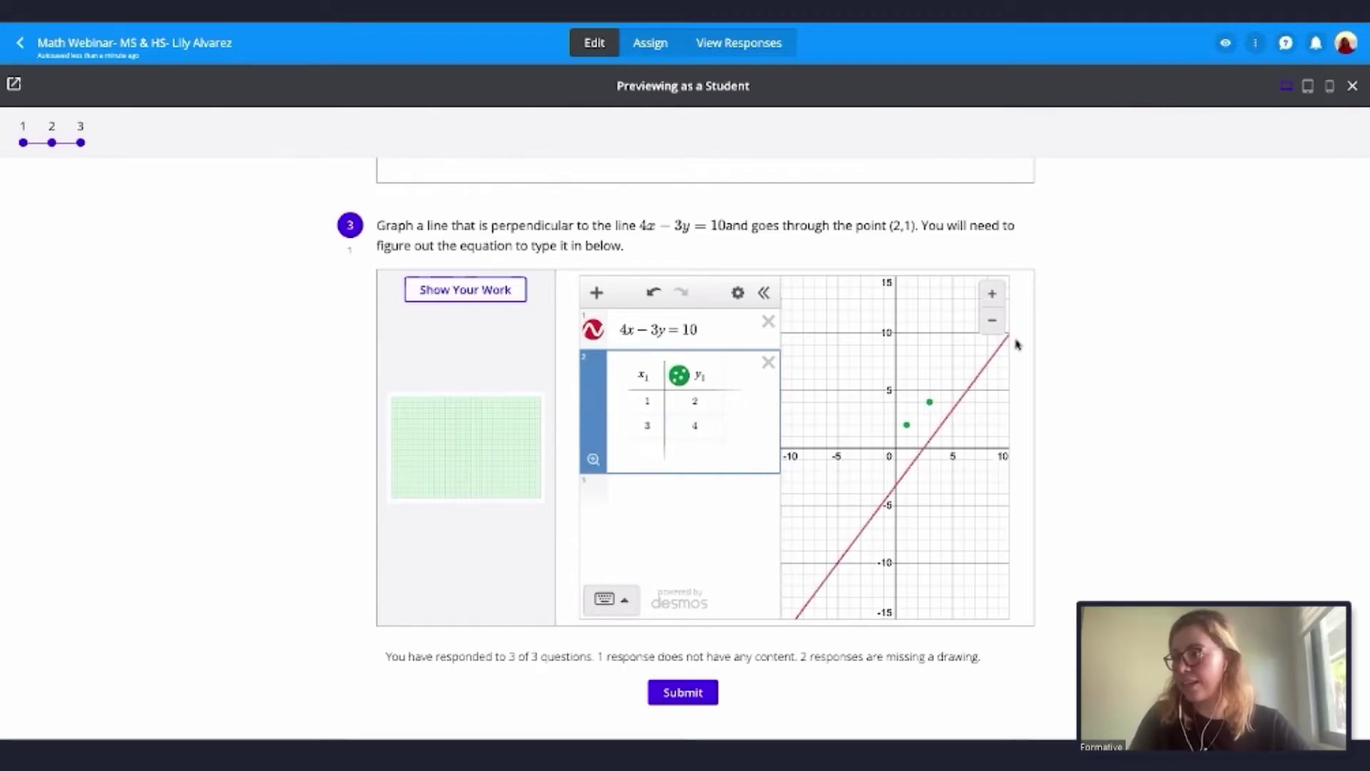
- Show the coordinates of the two plotted table points and inspect the line's intercepts on the graph
{"action": "left_click", "coordinate": [932, 404]}
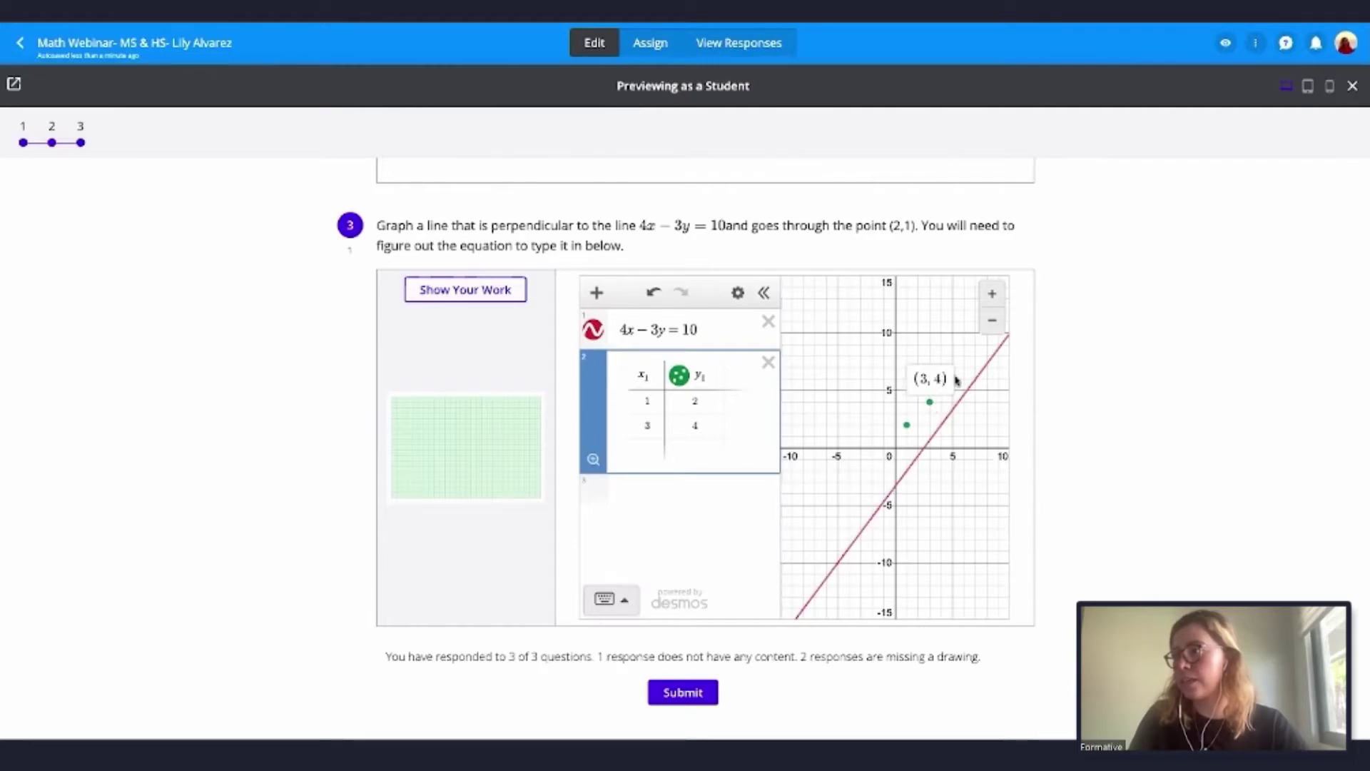
{"action": "left_click", "coordinate": [906, 425]}
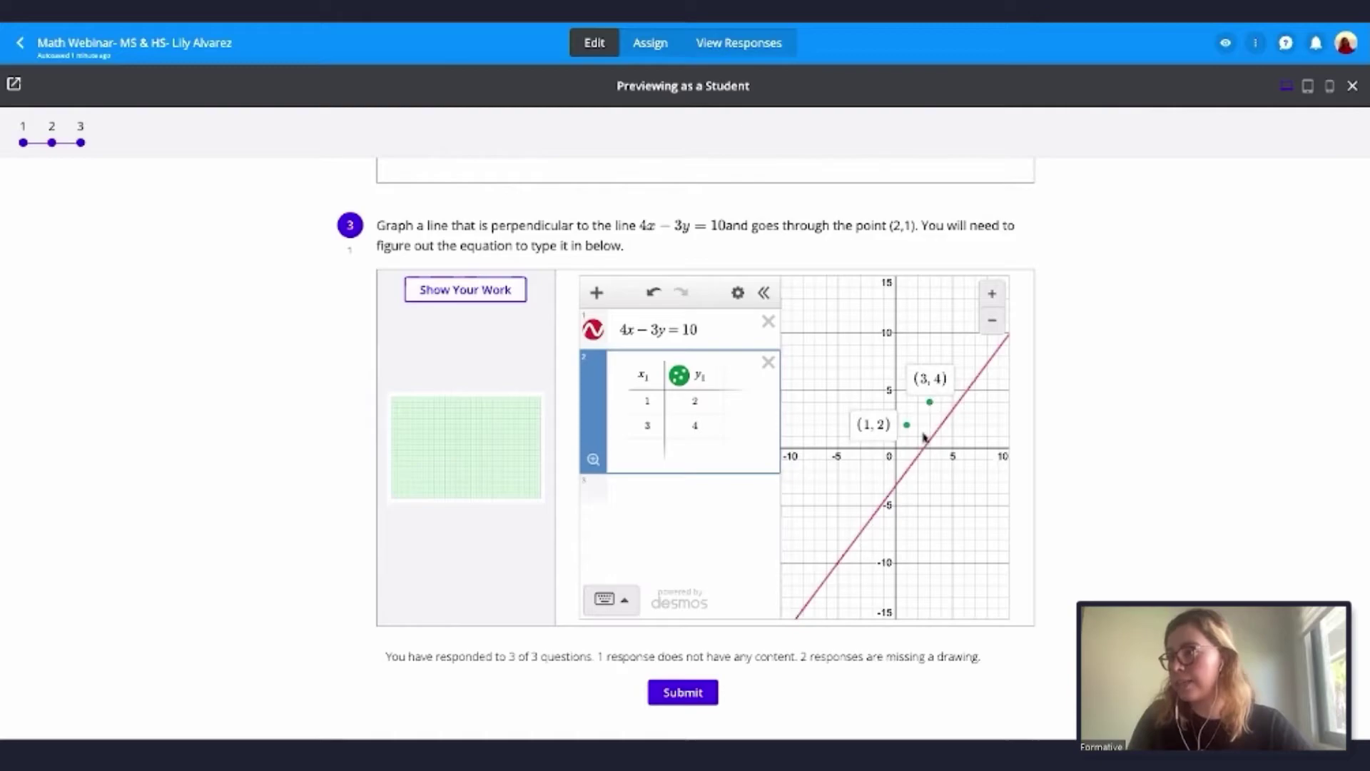
{"action": "left_click", "coordinate": [930, 444]}
{"action": "mouse_move", "coordinate": [896, 494]}
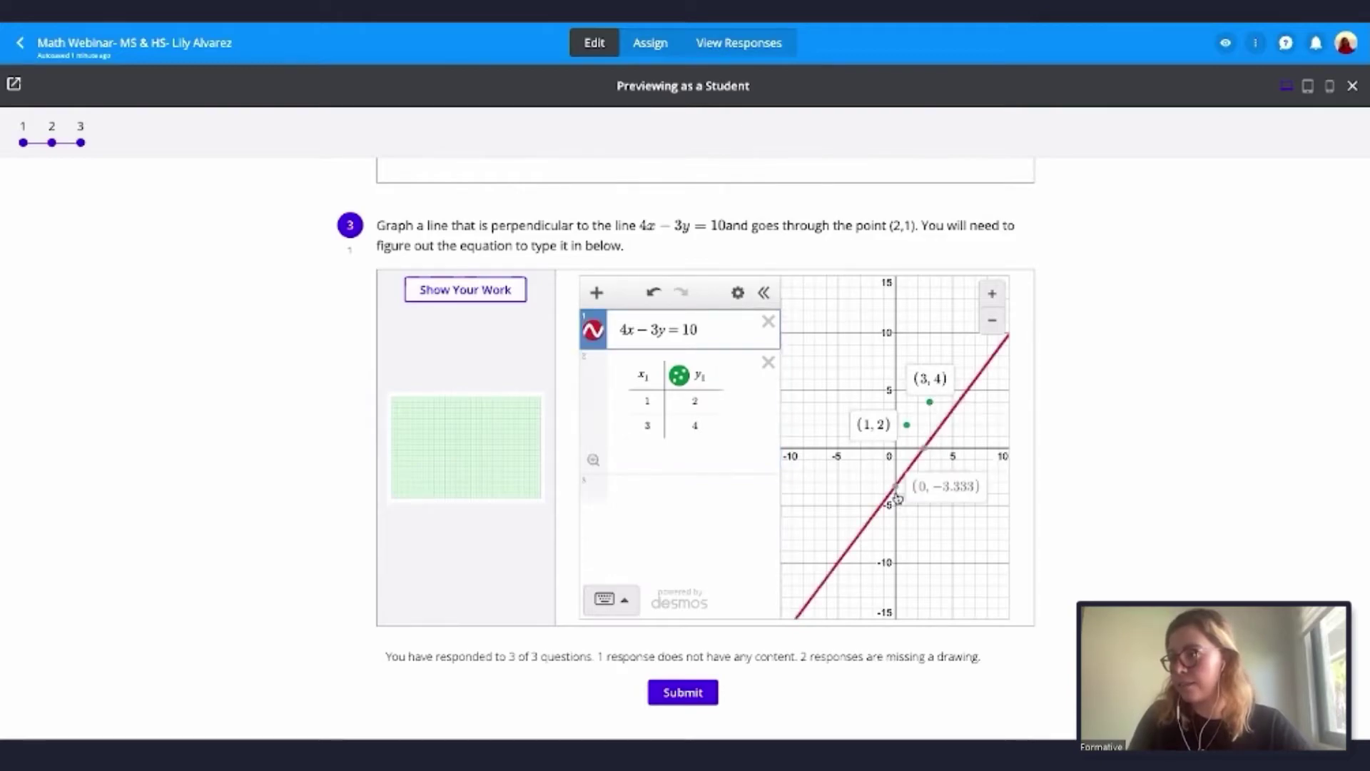
{"action": "mouse_move", "coordinate": [924, 449]}
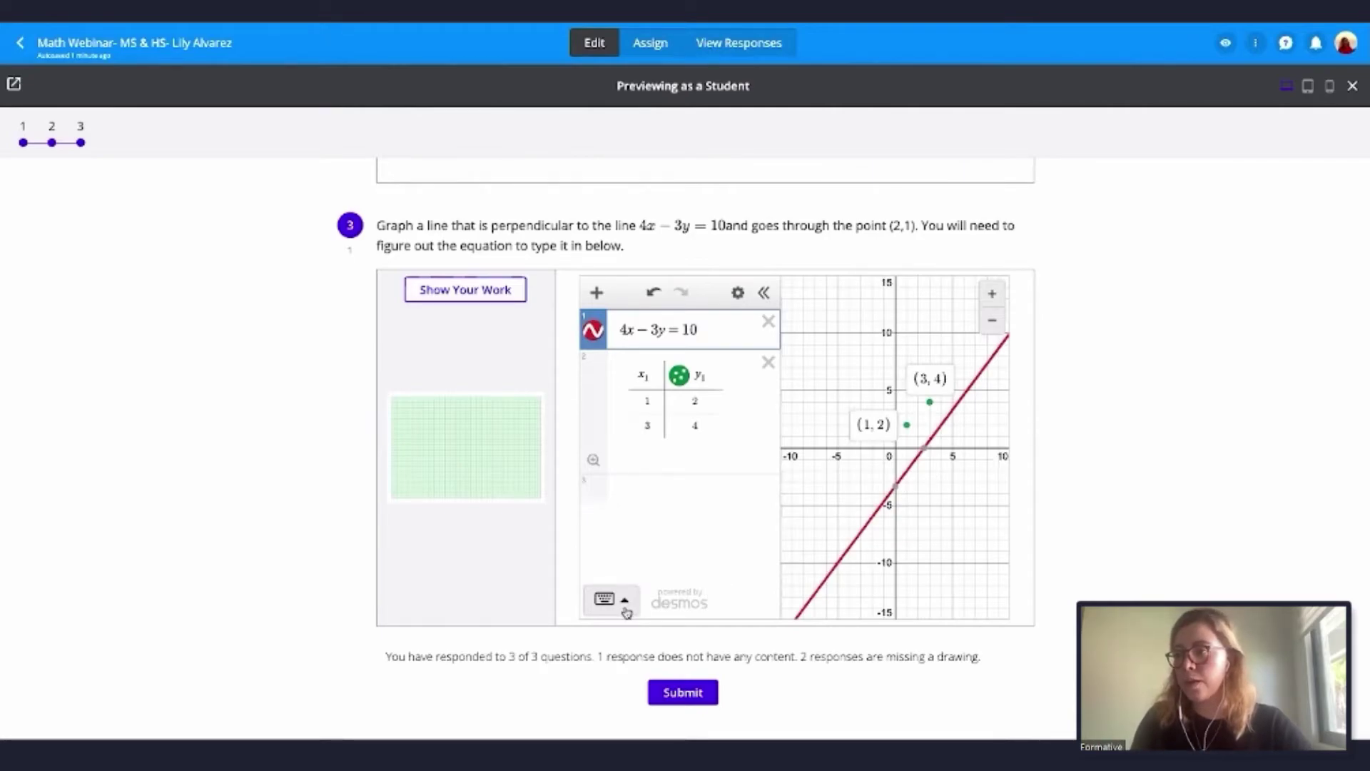
- Add an empty expression below the equation, view the graph's keypad and its function list, and close them
{"action": "left_click", "coordinate": [597, 293]}
{"action": "left_click", "coordinate": [628, 334]}
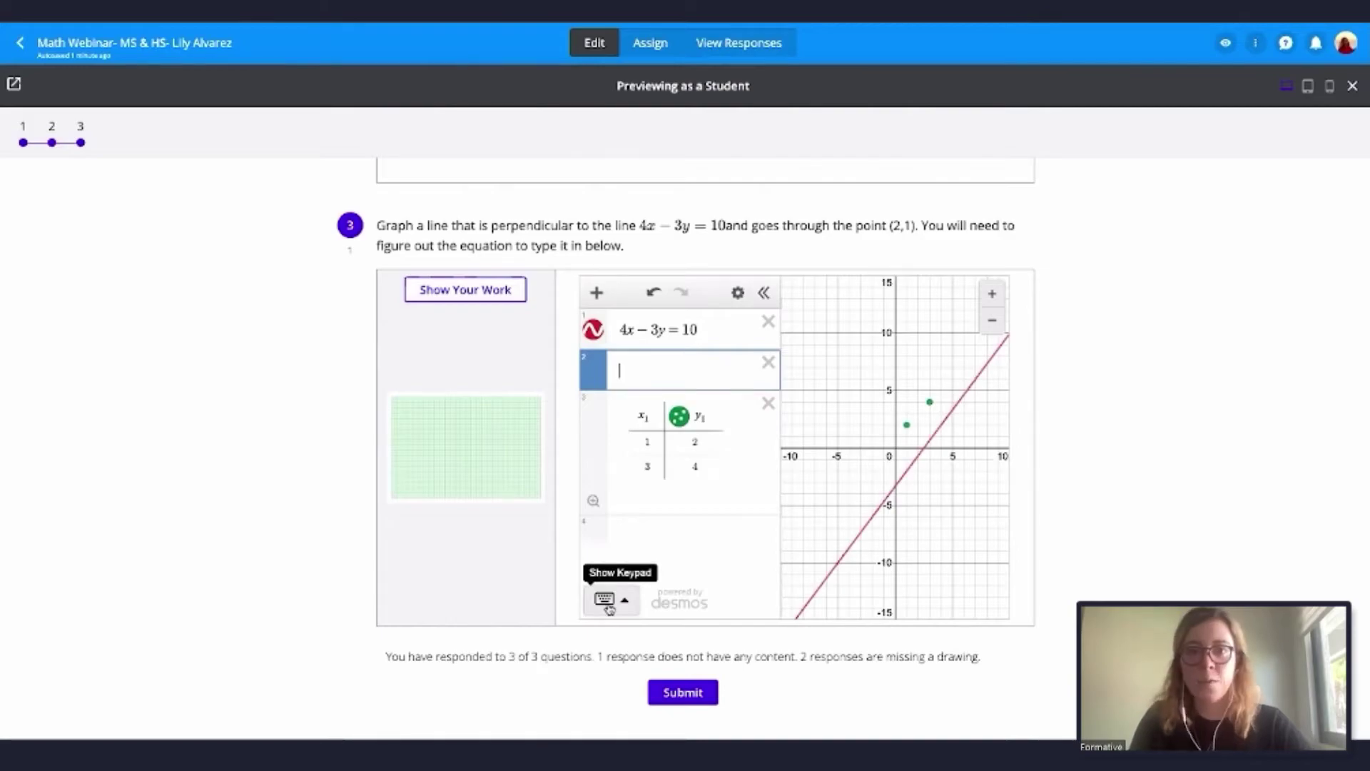
{"action": "left_click", "coordinate": [606, 601]}
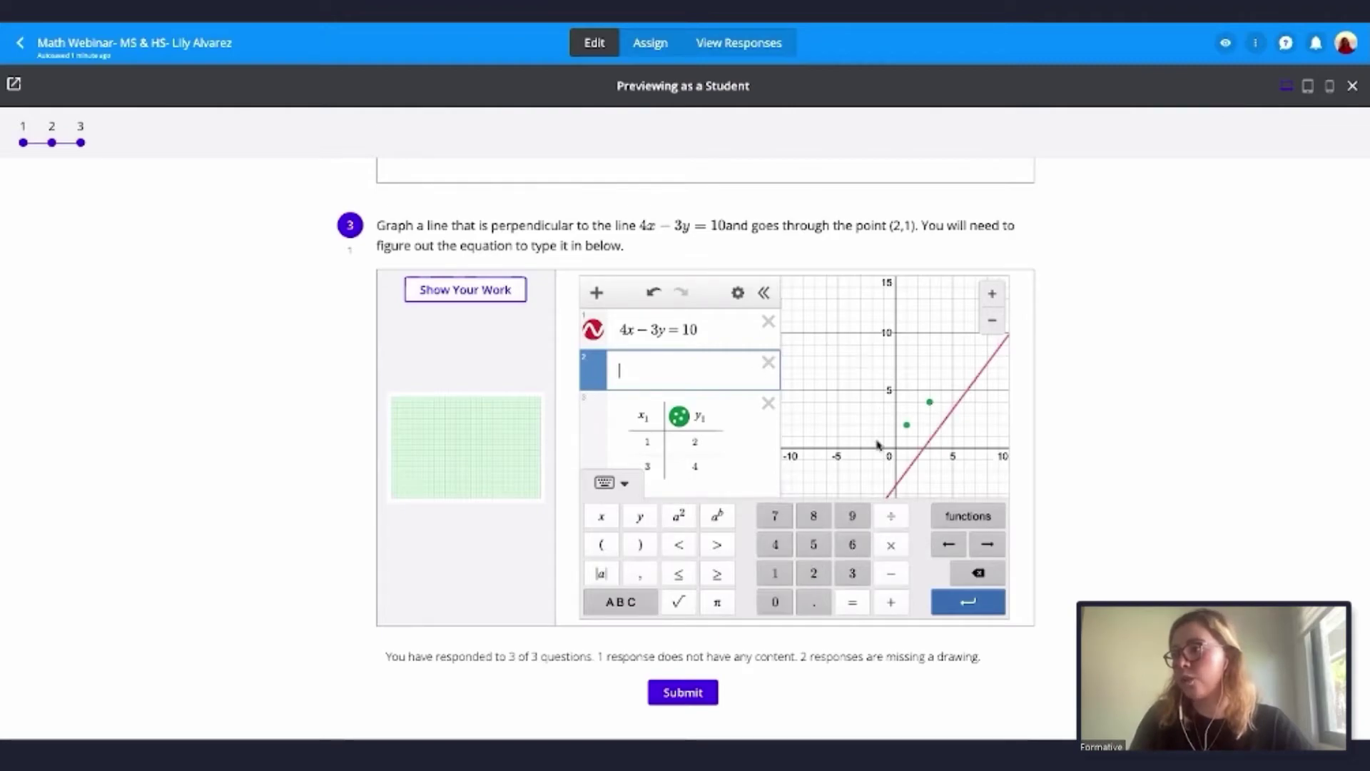
{"action": "left_click", "coordinate": [960, 521]}
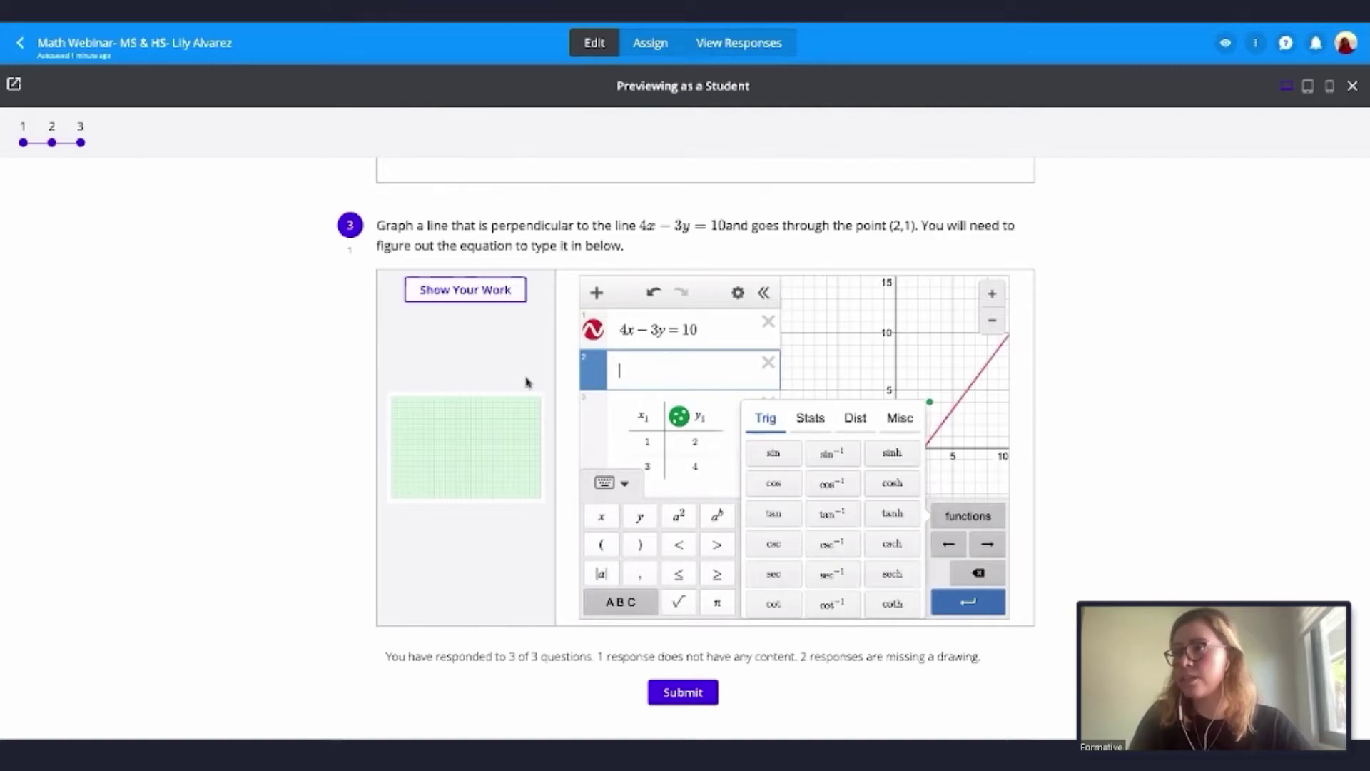
{"action": "left_click", "coordinate": [479, 365]}
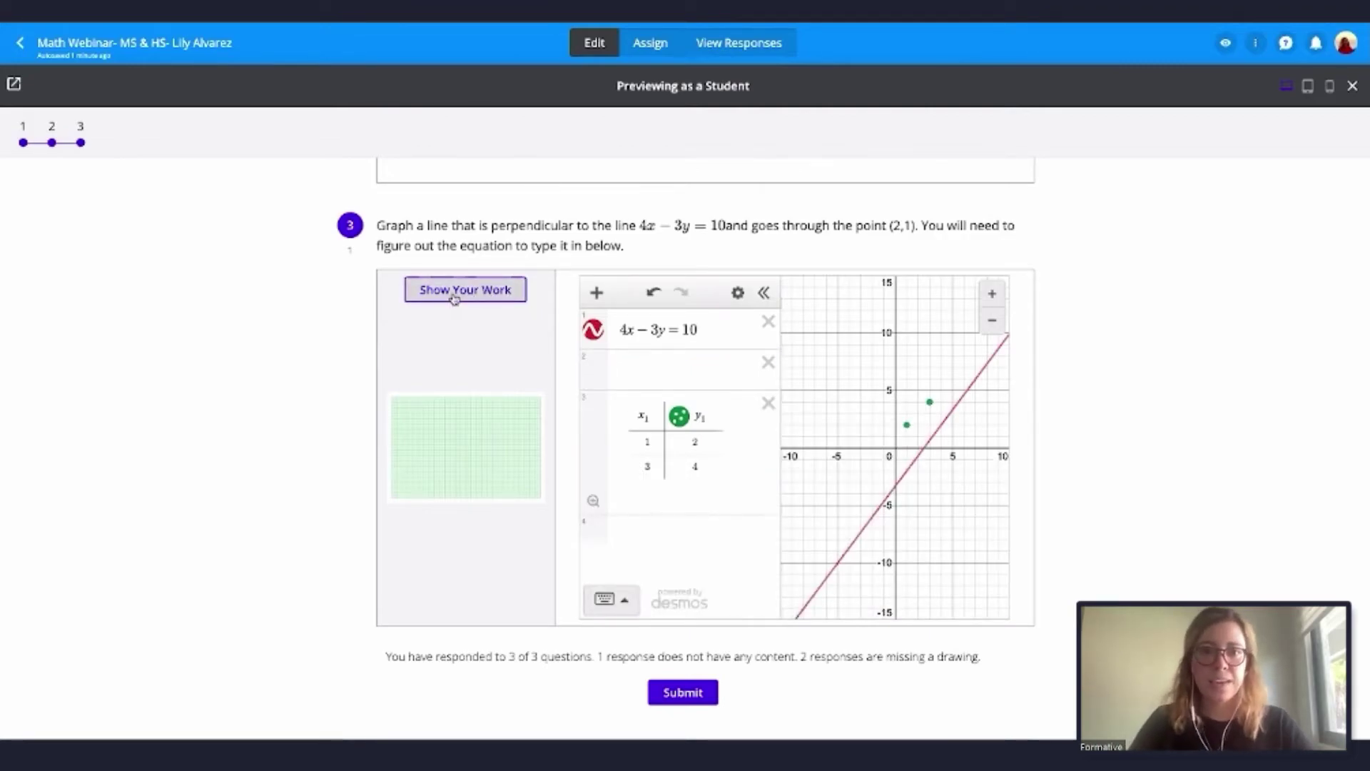
- Handwrite 2 + 3 = 5 on the graph paper in question 3's Show Your Work canvas and bring up the options for adding an image
{"action": "left_click", "coordinate": [454, 298]}
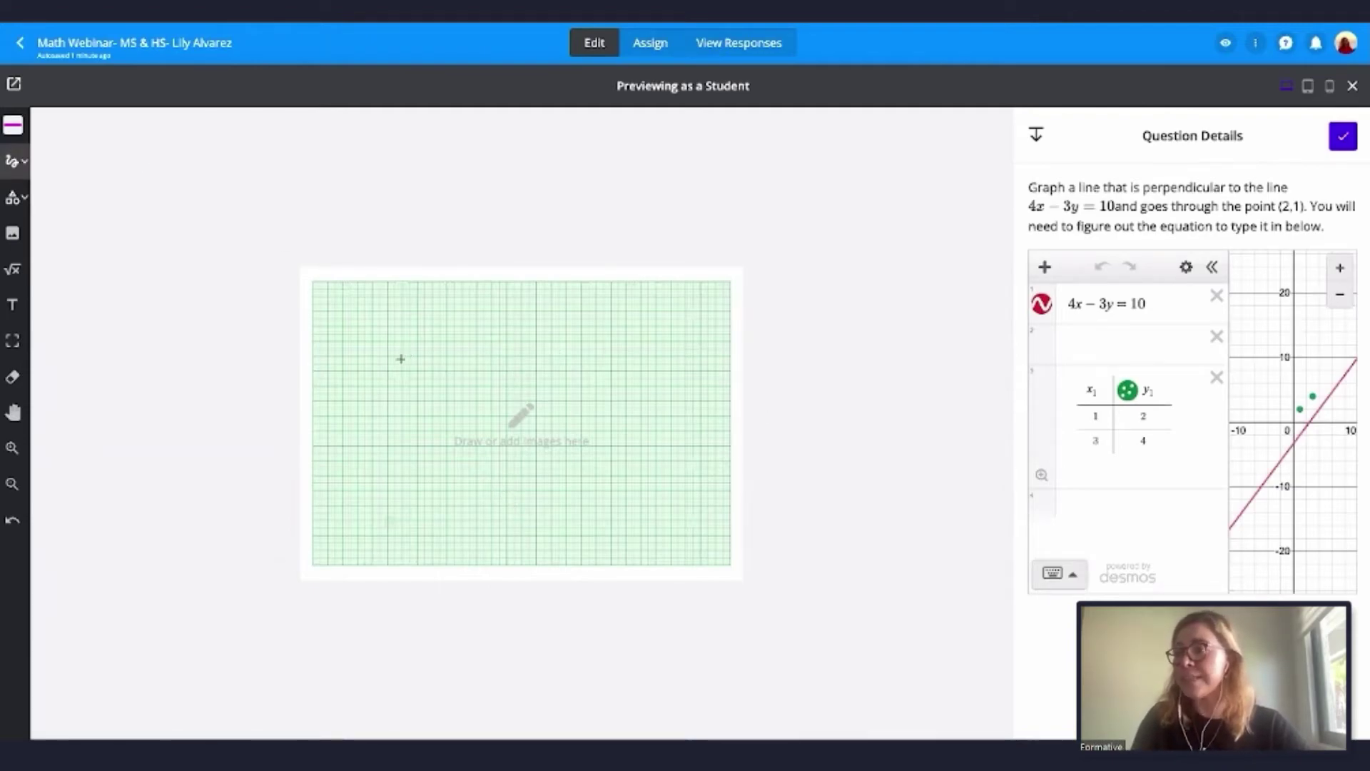
{"action": "mouse_move", "coordinate": [359, 372]}
{"action": "left_mouse_down"}
{"action": "mouse_move", "coordinate": [358, 400]}
{"action": "mouse_move", "coordinate": [377, 402]}
{"action": "left_mouse_up"}
{"action": "mouse_move", "coordinate": [389, 382]}
{"action": "left_mouse_down"}
{"action": "mouse_move", "coordinate": [419, 382]}
{"action": "mouse_move", "coordinate": [403, 404]}
{"action": "mouse_move", "coordinate": [456, 403]}
{"action": "mouse_move", "coordinate": [442, 412]}
{"action": "mouse_move", "coordinate": [518, 369]}
{"action": "mouse_move", "coordinate": [503, 404]}
{"action": "left_mouse_up"}
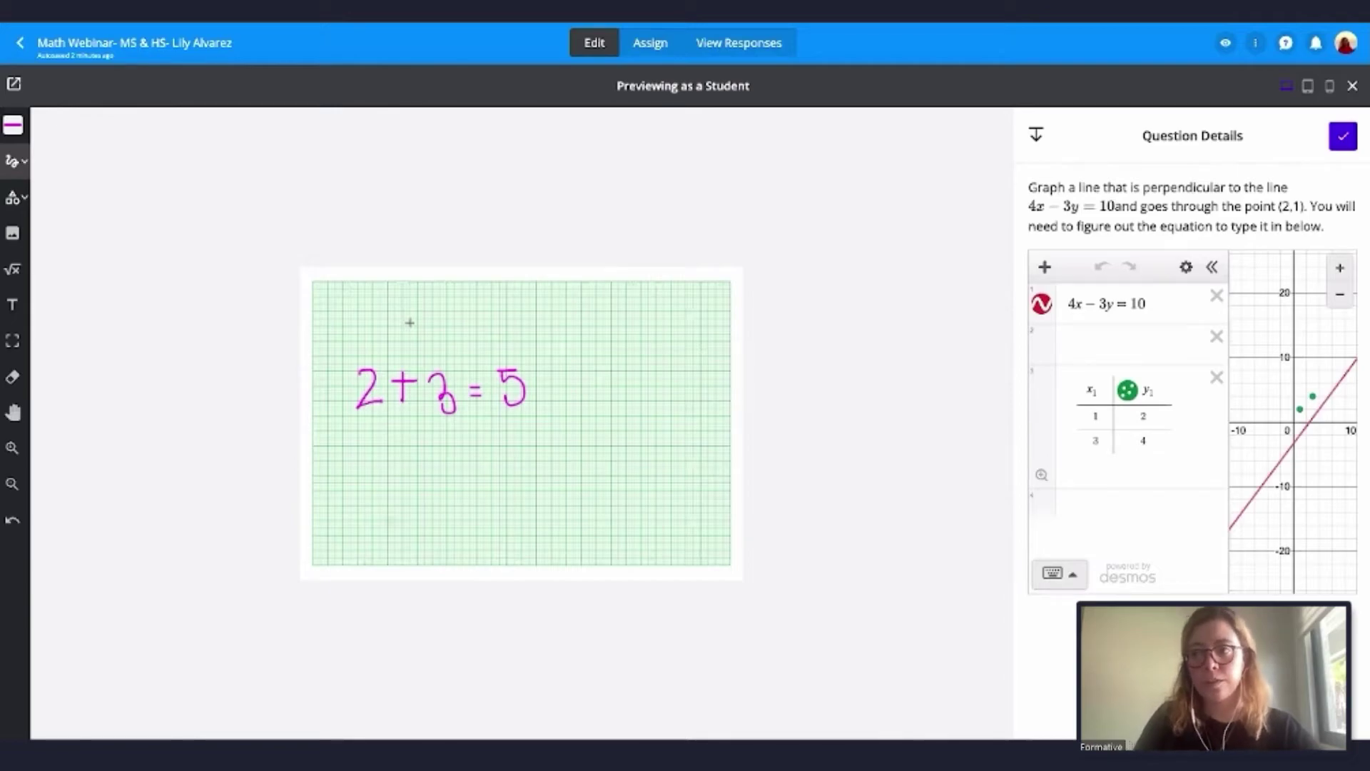
{"action": "left_click", "coordinate": [12, 234]}
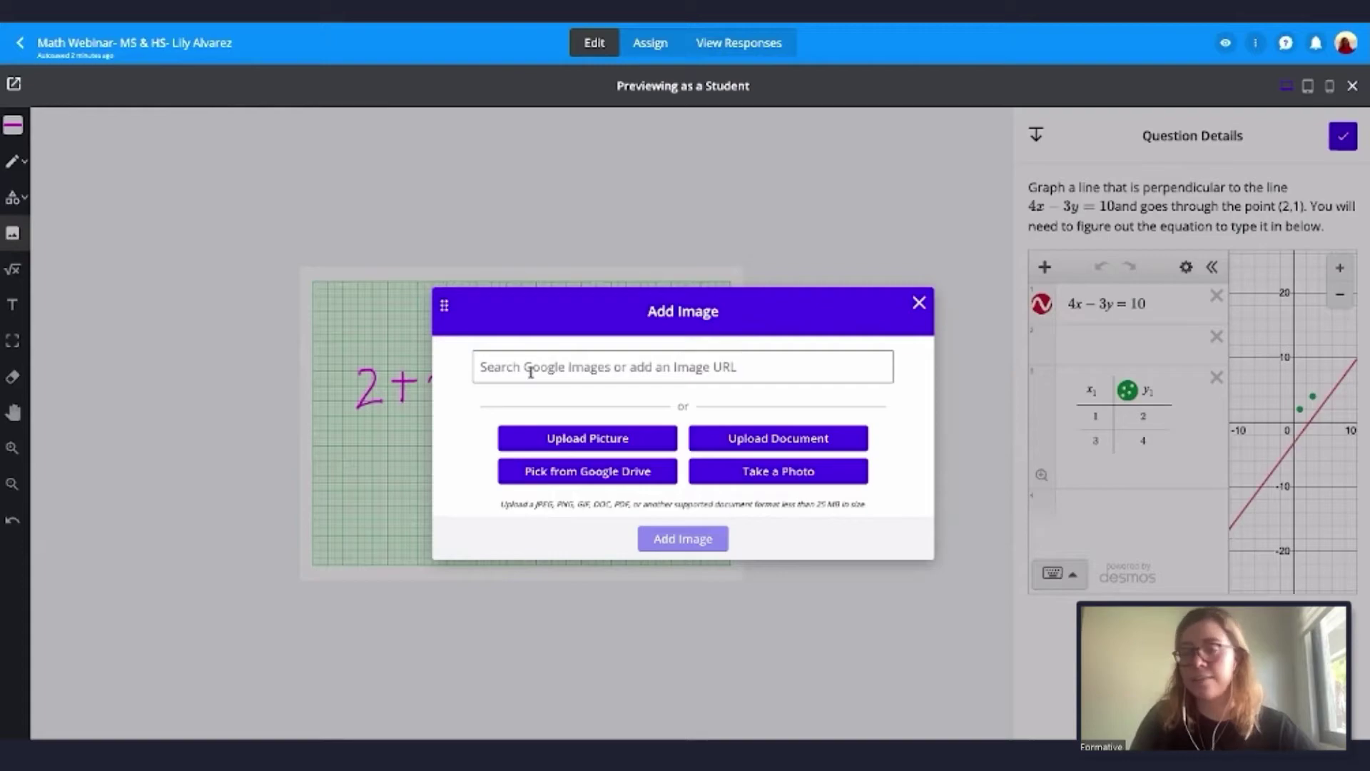
- Take a webcam photo, add it to the Show Your Work canvas, and shrink it into the graph paper's upper-right corner
{"action": "left_click", "coordinate": [794, 473]}
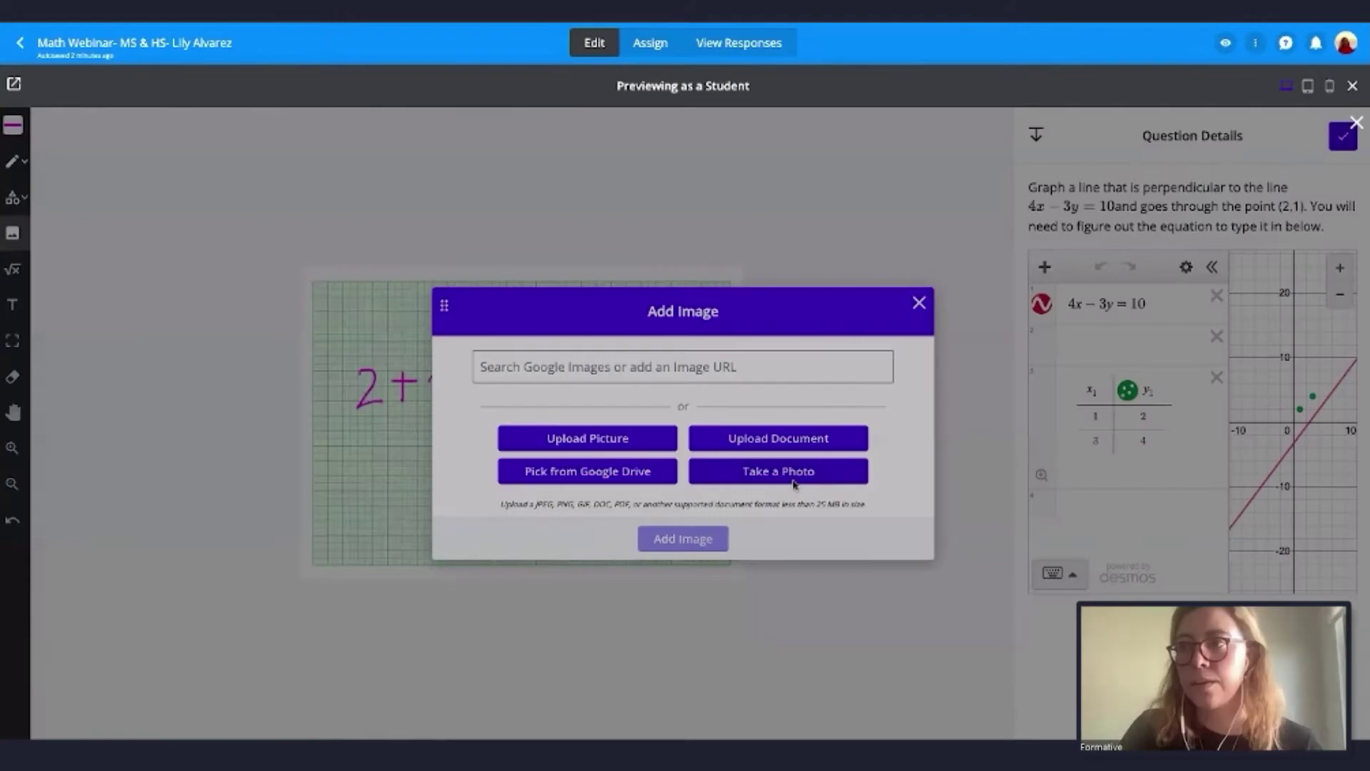
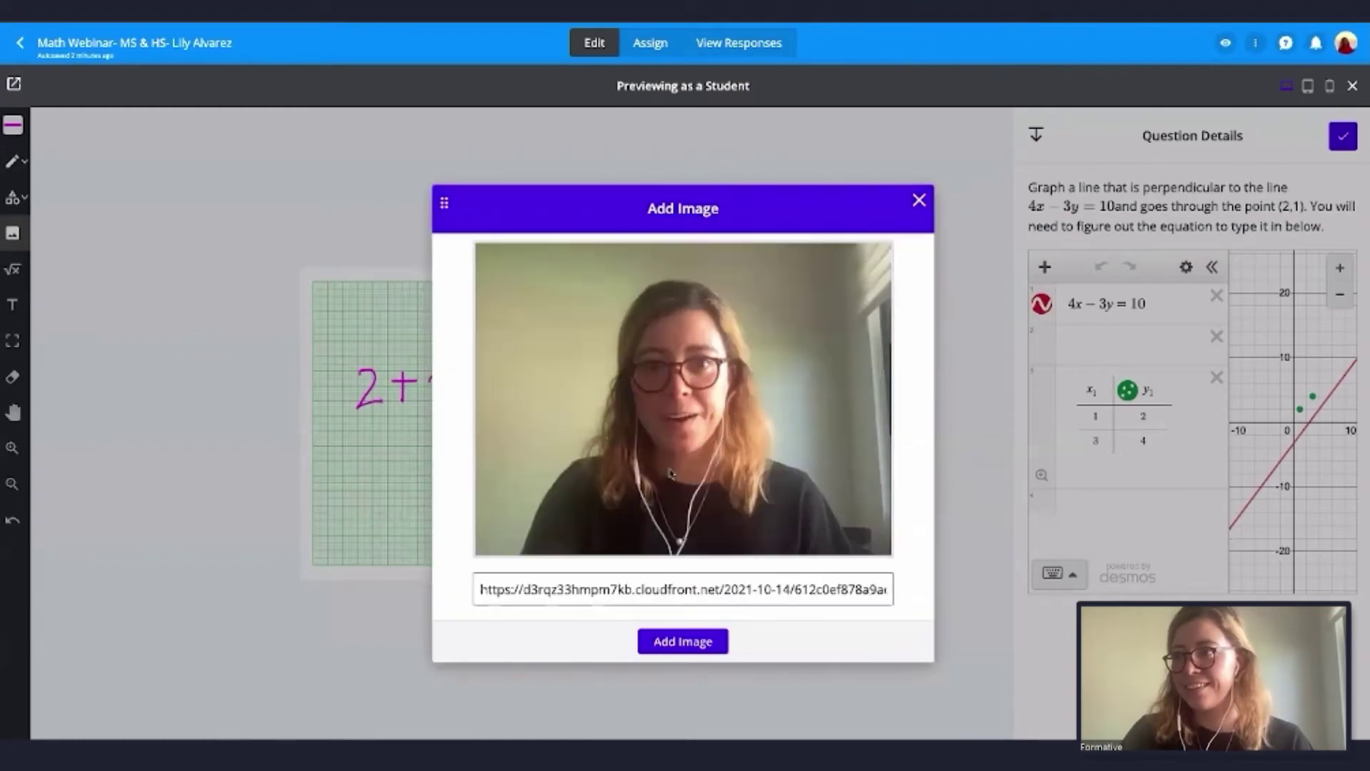
{"action": "left_click", "coordinate": [674, 643]}
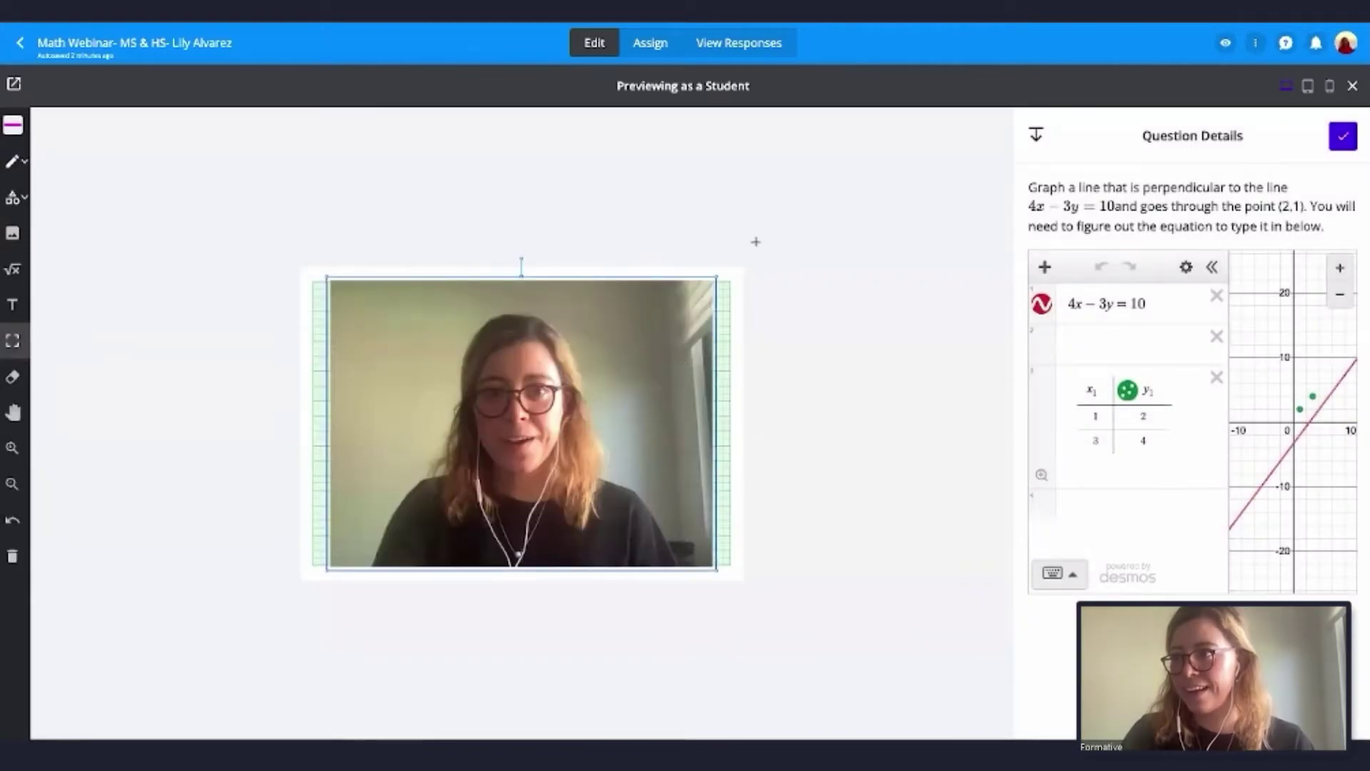
{"action": "left_click_drag", "start_coordinate": [716, 276], "coordinate": [572, 382]}
{"action": "left_click_drag", "start_coordinate": [505, 429], "coordinate": [631, 340]}
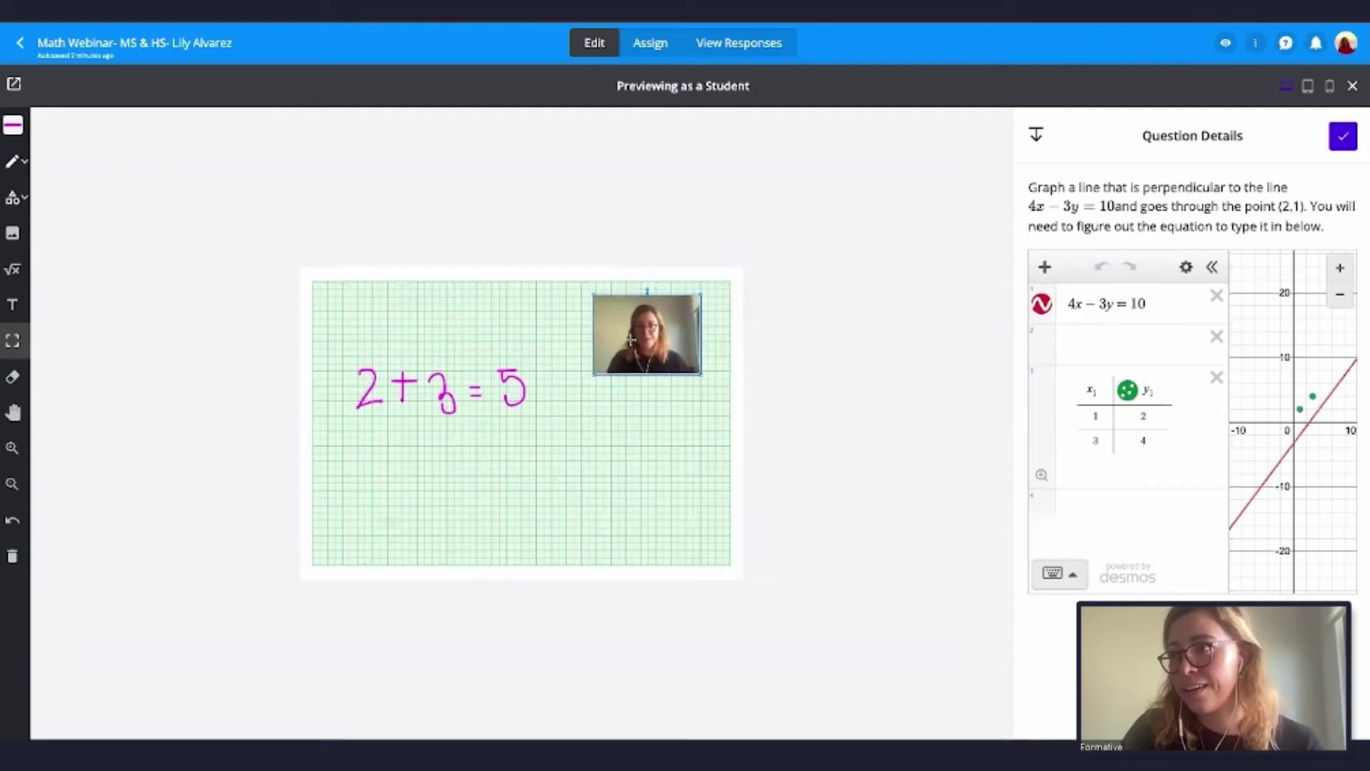
{"action": "left_click", "coordinate": [429, 491]}
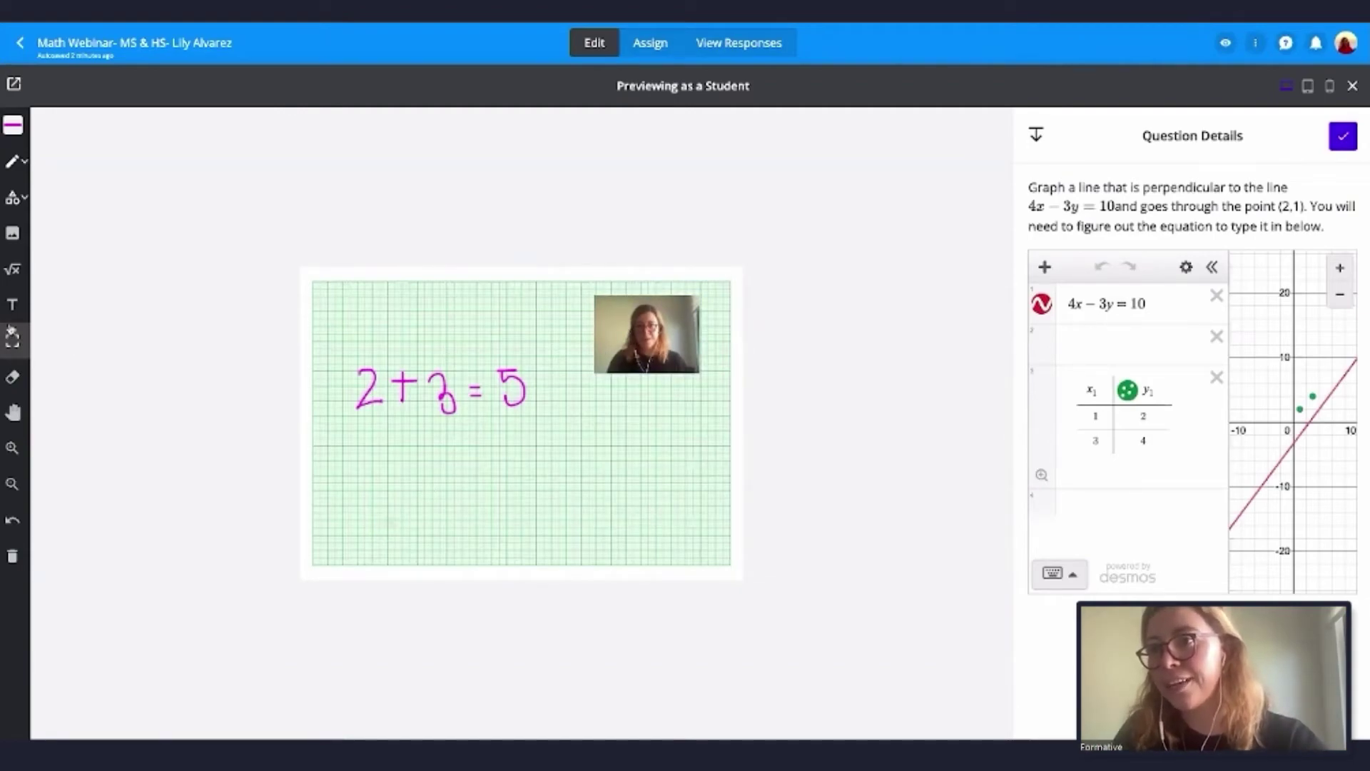
- Add the math equation x + 2 = 10 to the canvas and place it, reduced in size, below the handwritten equation
{"action": "left_click", "coordinate": [14, 272]}
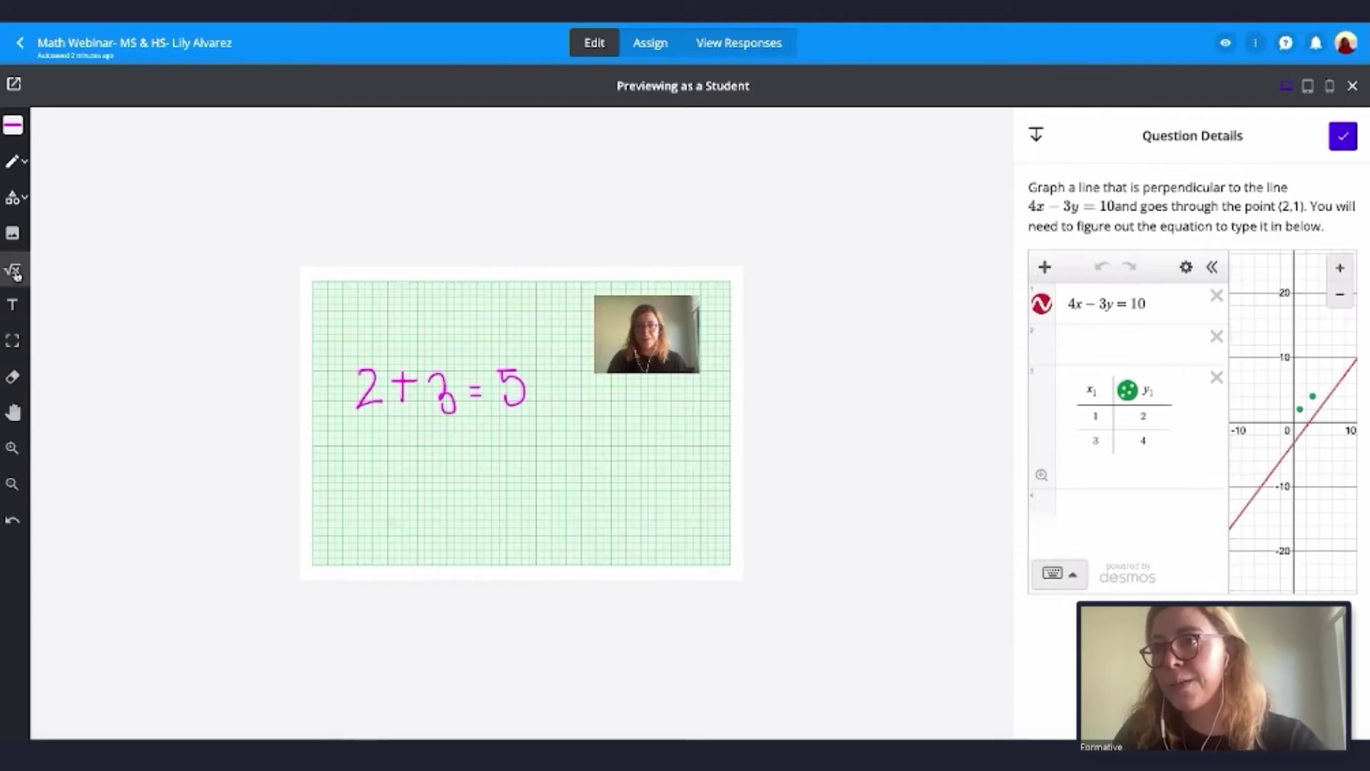
{"action": "left_click", "coordinate": [387, 465]}
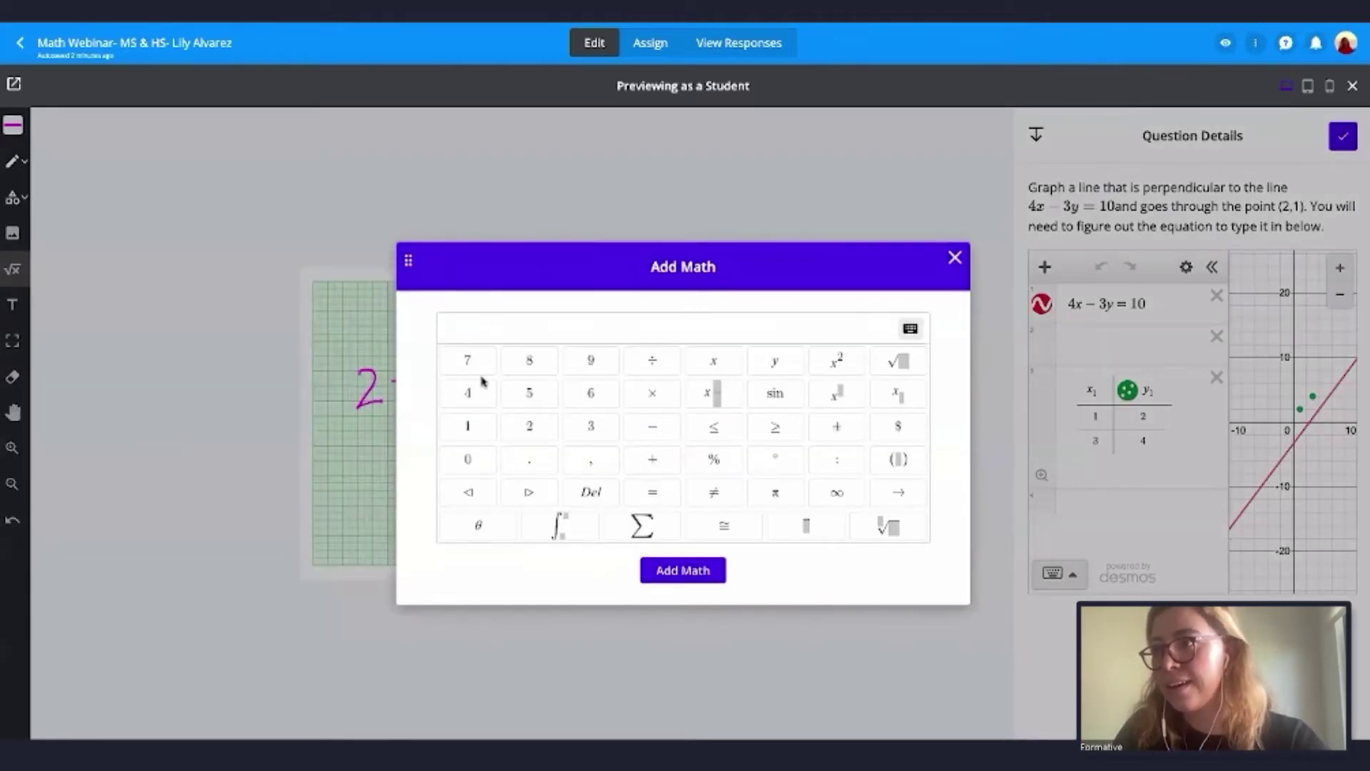
{"action": "left_click", "coordinate": [666, 325]}
{"action": "type", "text": "x="}
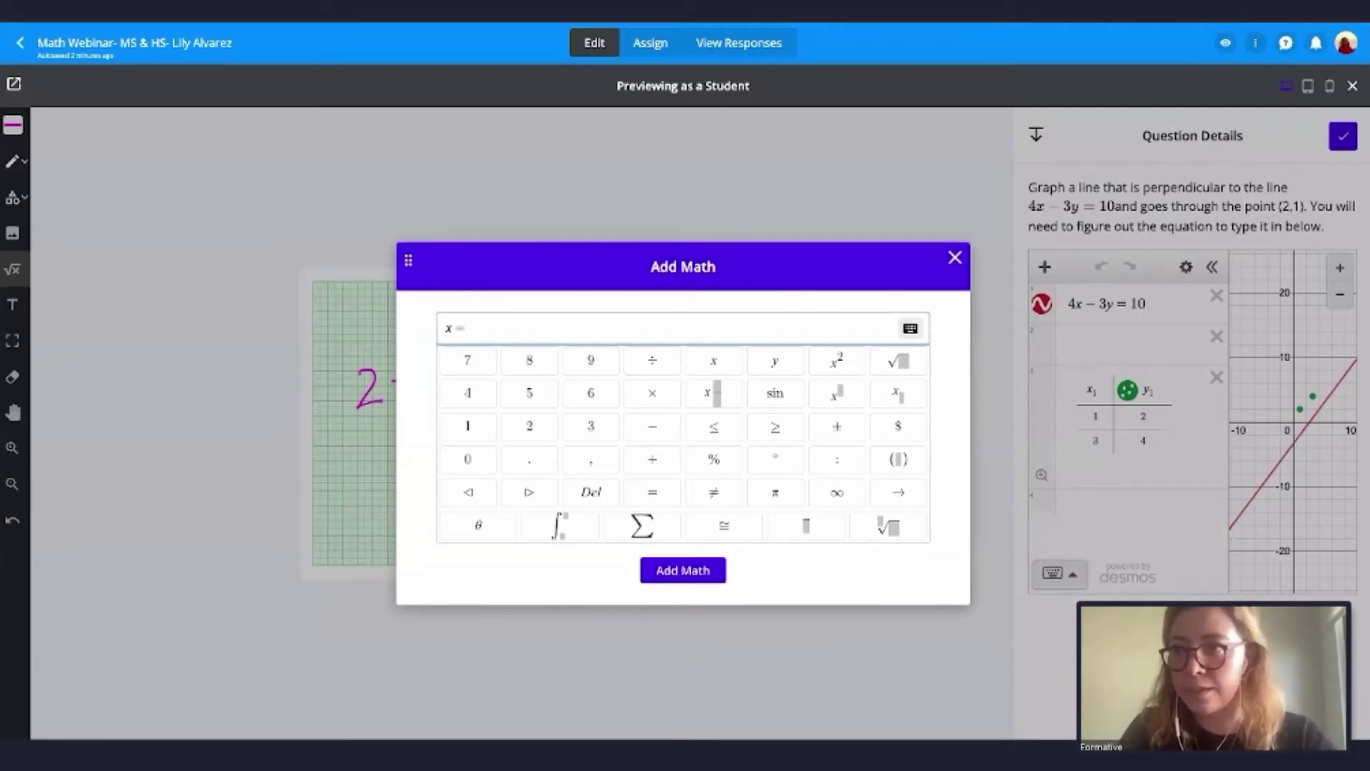
{"action": "key", "text": "BackSpace"}
{"action": "type", "text": "+ "}
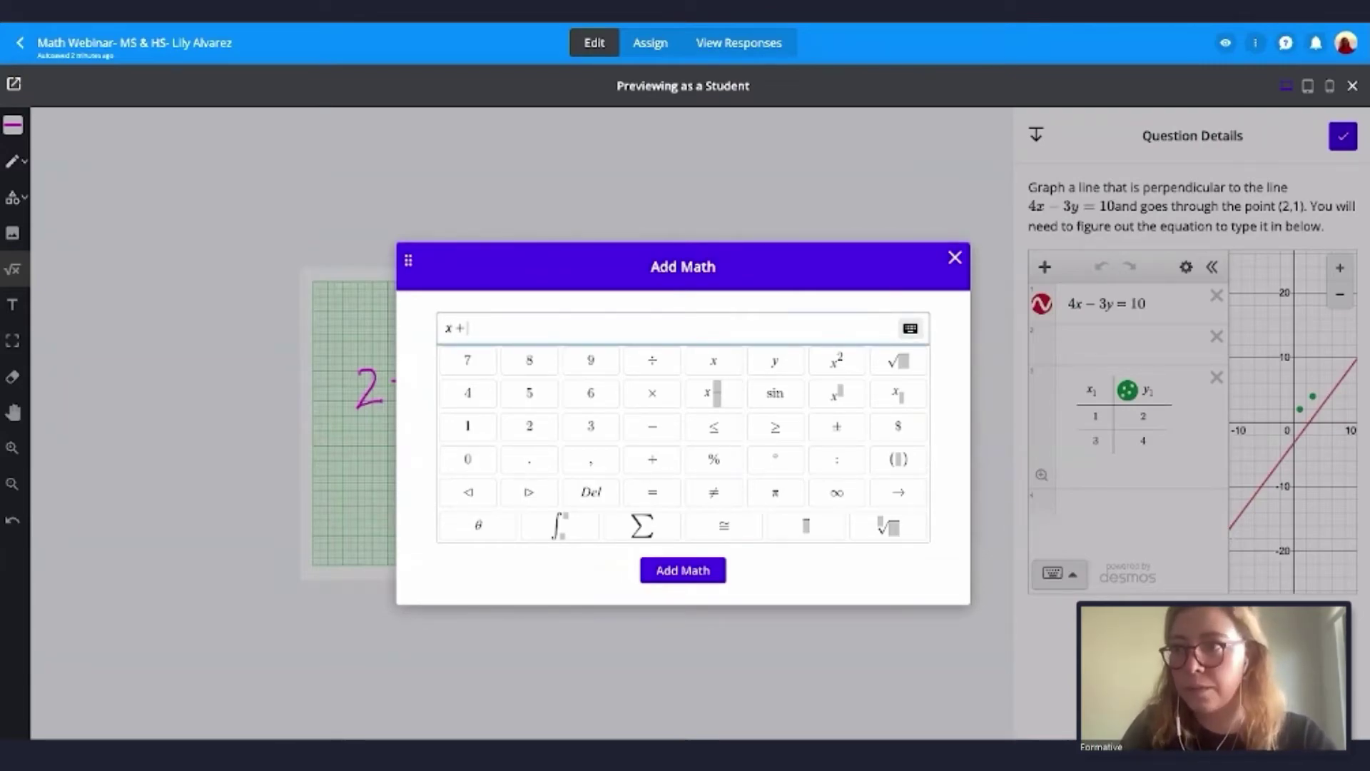
{"action": "type", "text": "2 = "}
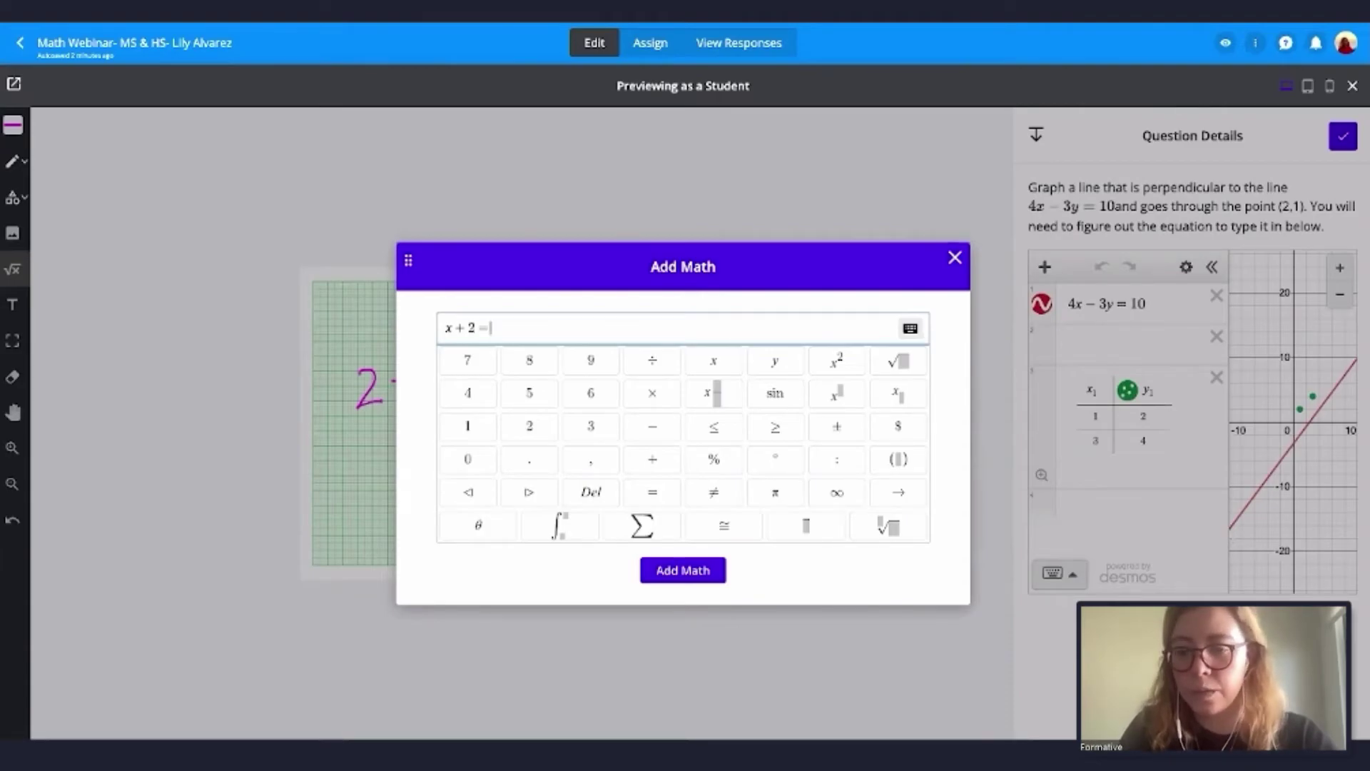
{"action": "type", "text": "10"}
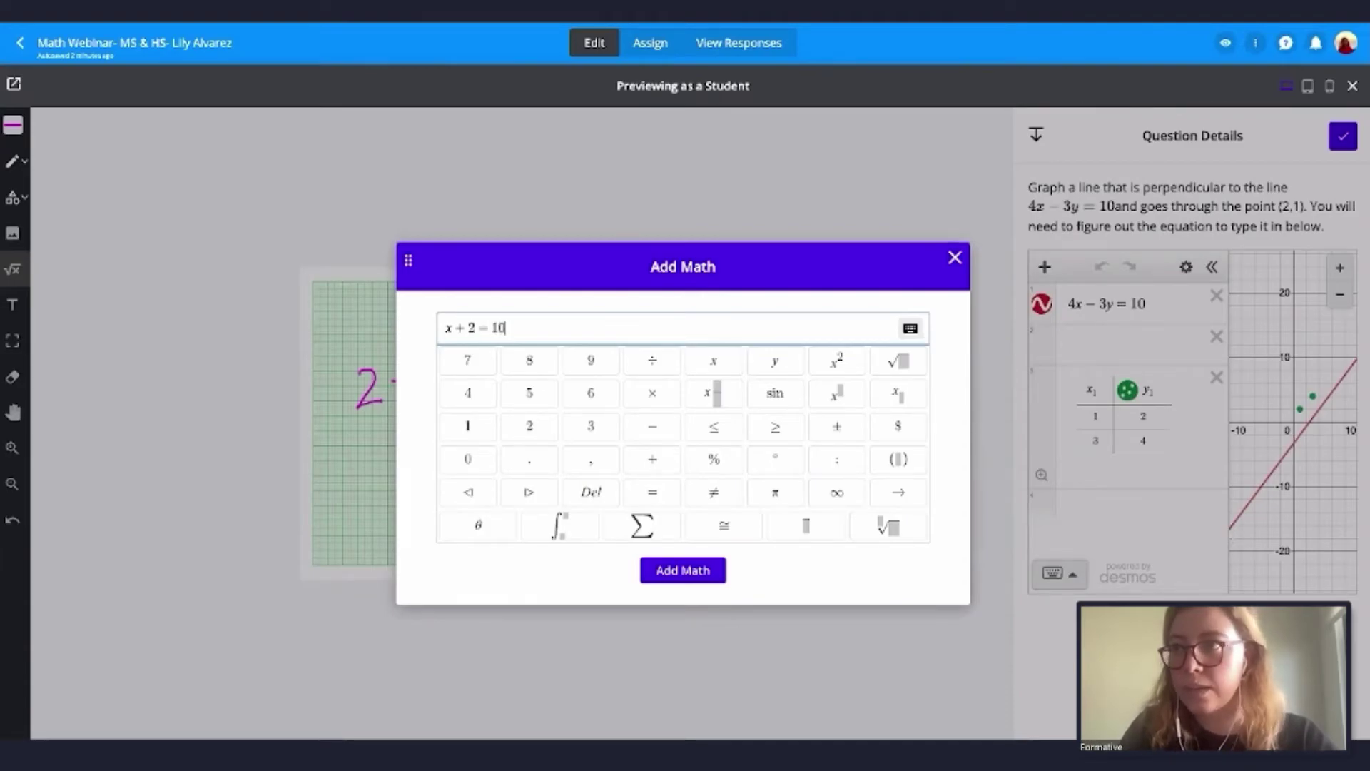
{"action": "left_click", "coordinate": [705, 572]}
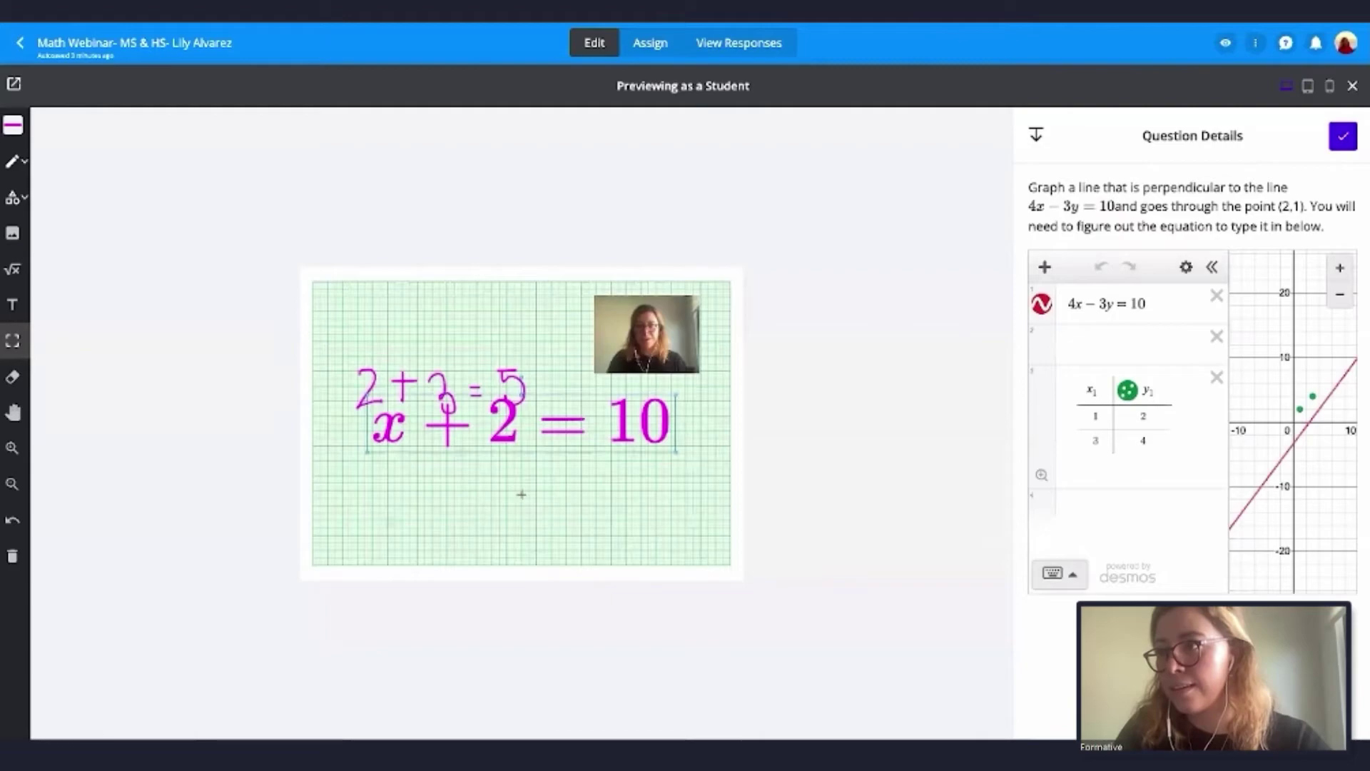
{"action": "left_click_drag", "start_coordinate": [491, 426], "coordinate": [493, 473]}
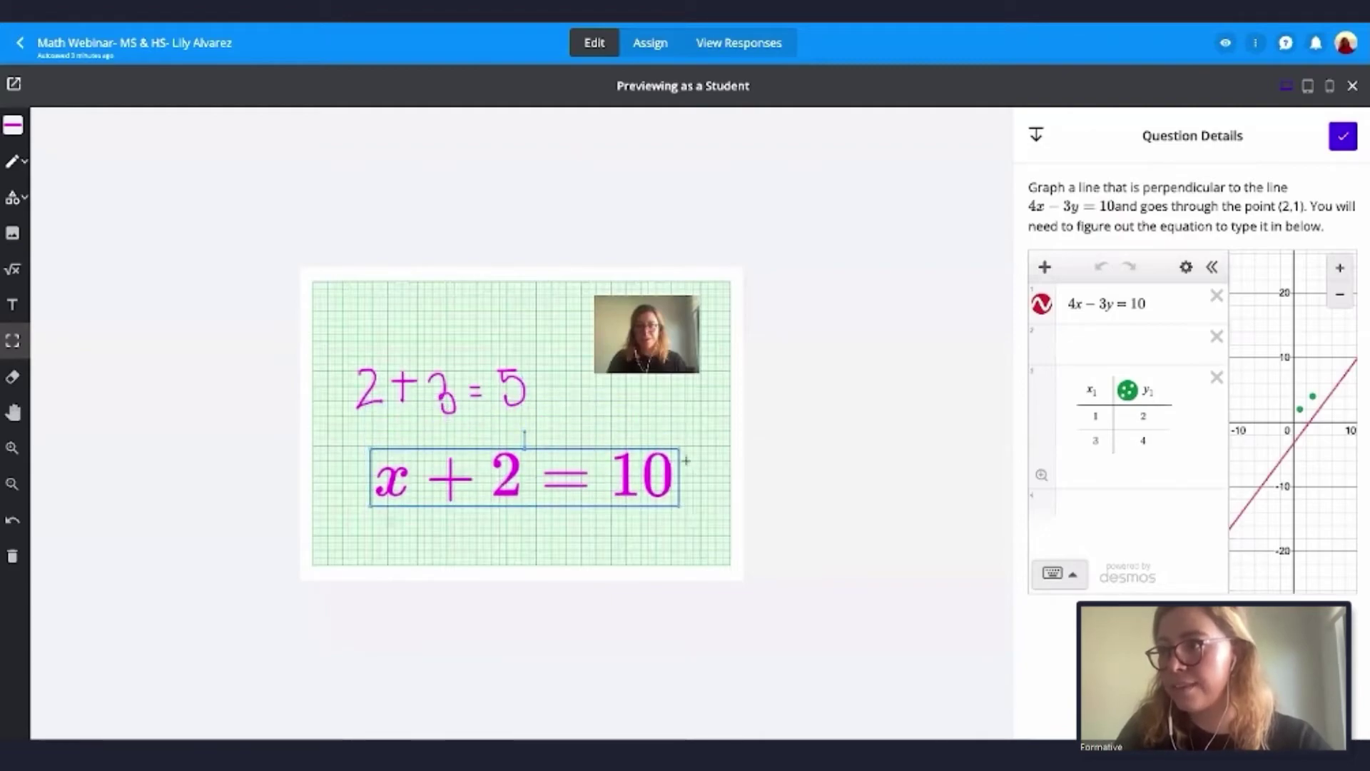
{"action": "left_click_drag", "start_coordinate": [679, 450], "coordinate": [639, 464]}
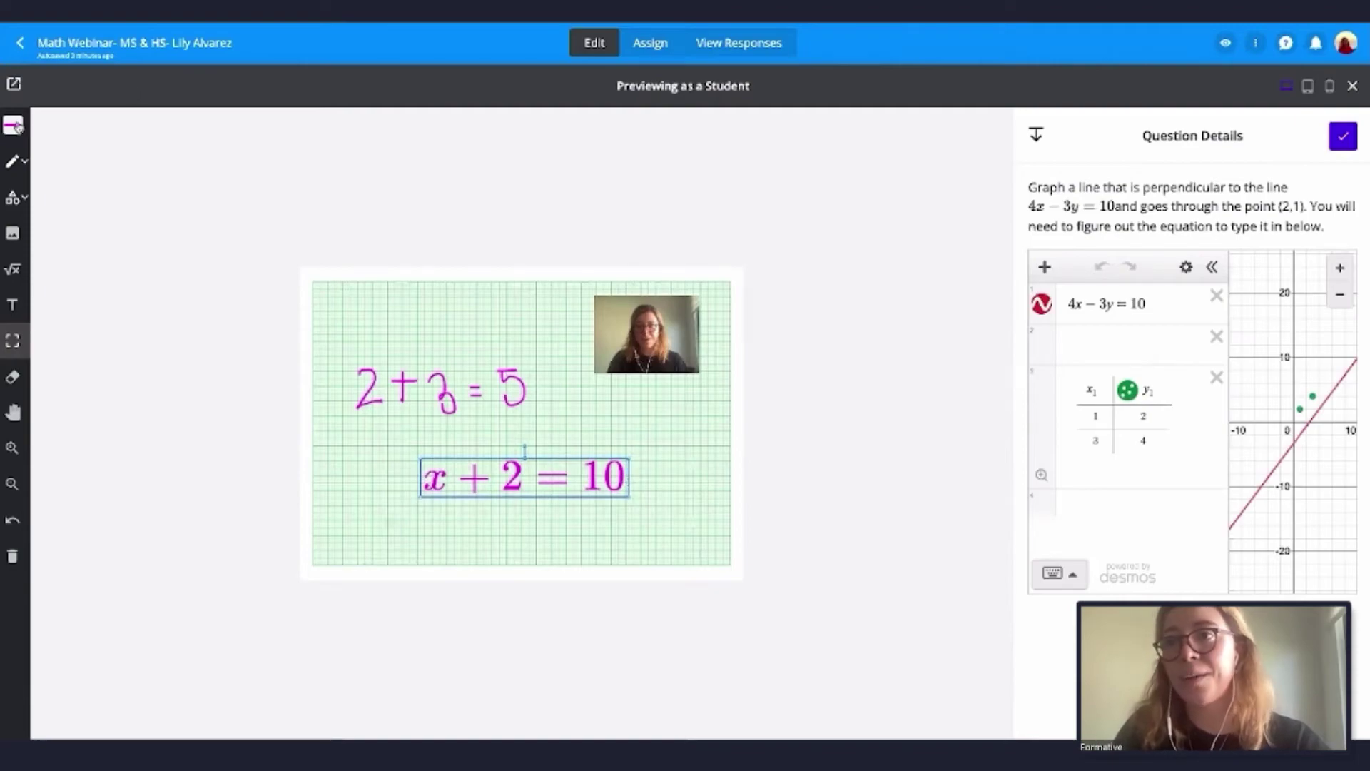
- Try red as the line color in the drawing style options and close them
{"action": "left_click", "coordinate": [17, 127]}
{"action": "left_click", "coordinate": [65, 151]}
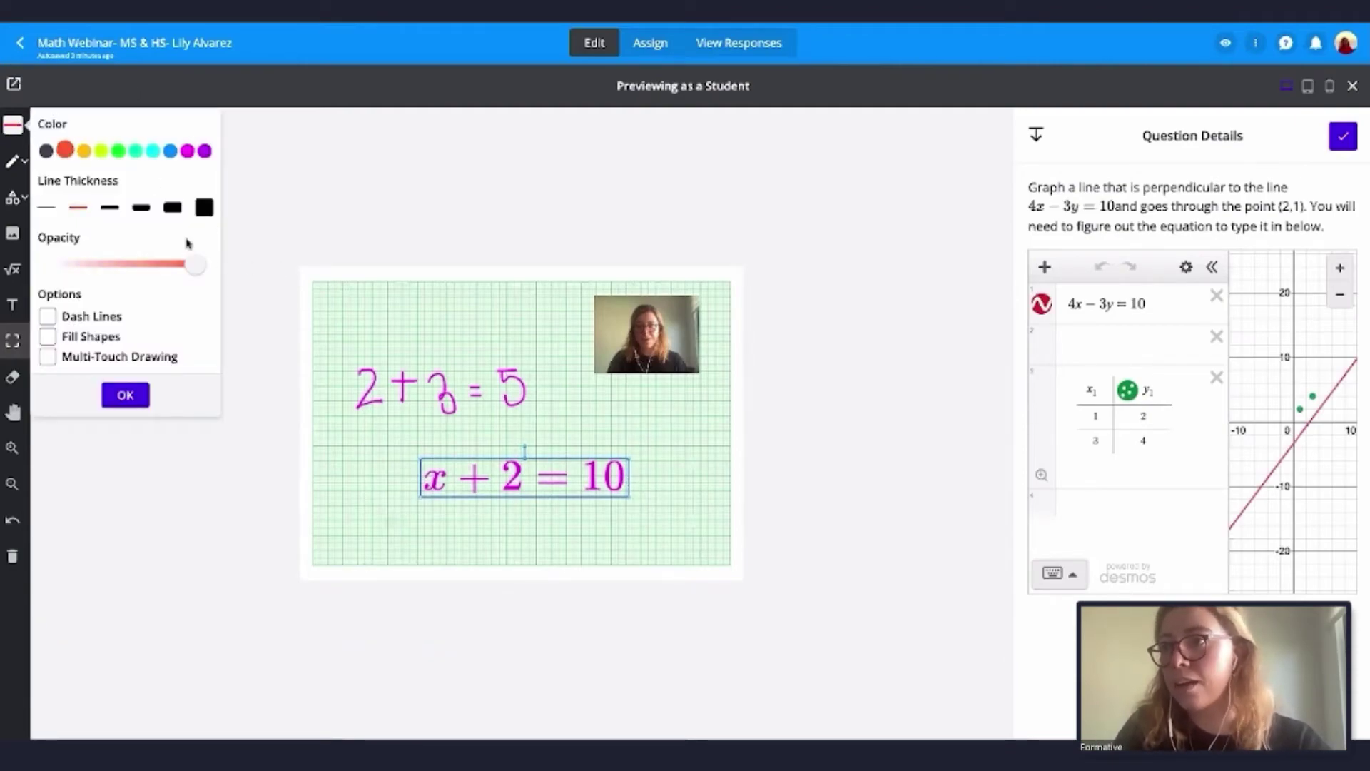
{"action": "left_click", "coordinate": [277, 193]}
{"action": "left_click", "coordinate": [129, 392]}
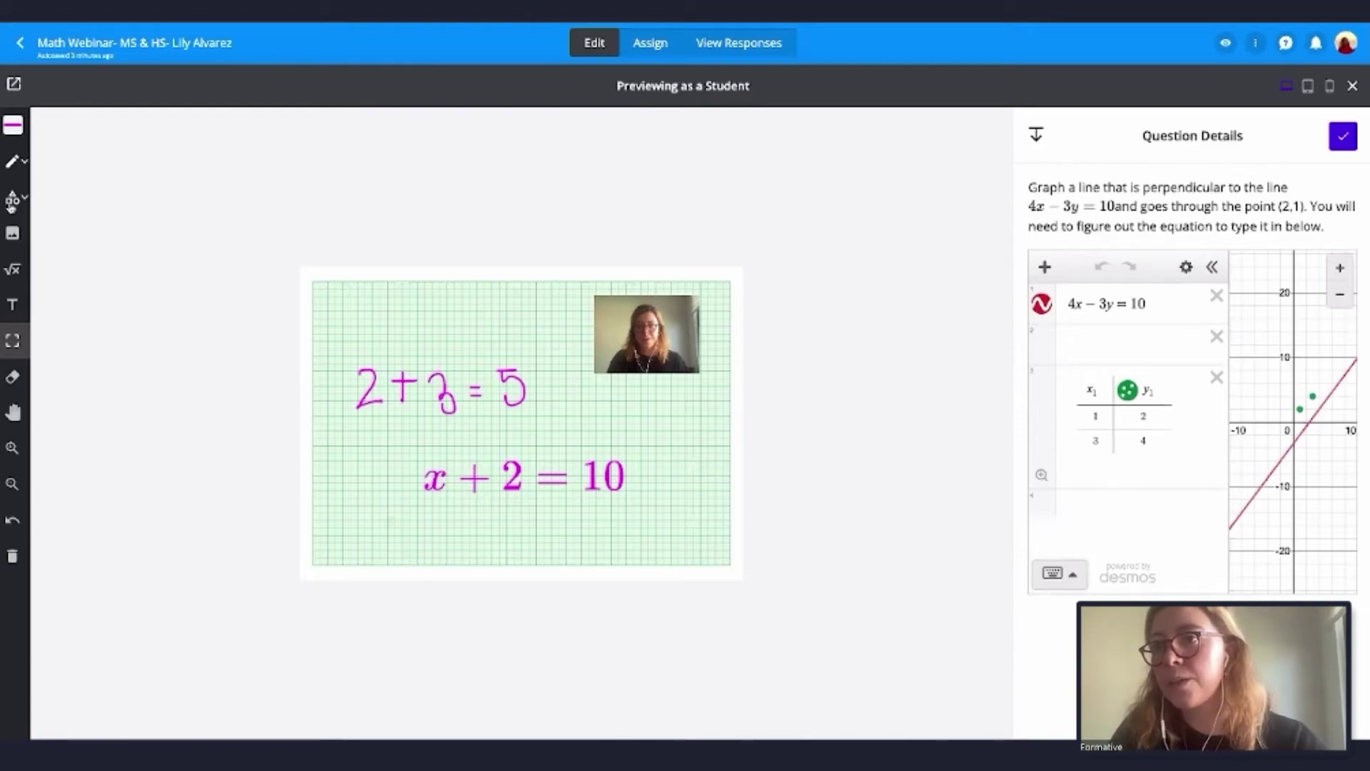
- Draw a rectangle around the x + 2 = 10 equation, and erase it together with the handwritten 3
{"action": "left_click", "coordinate": [14, 198]}
{"action": "left_click", "coordinate": [57, 237]}
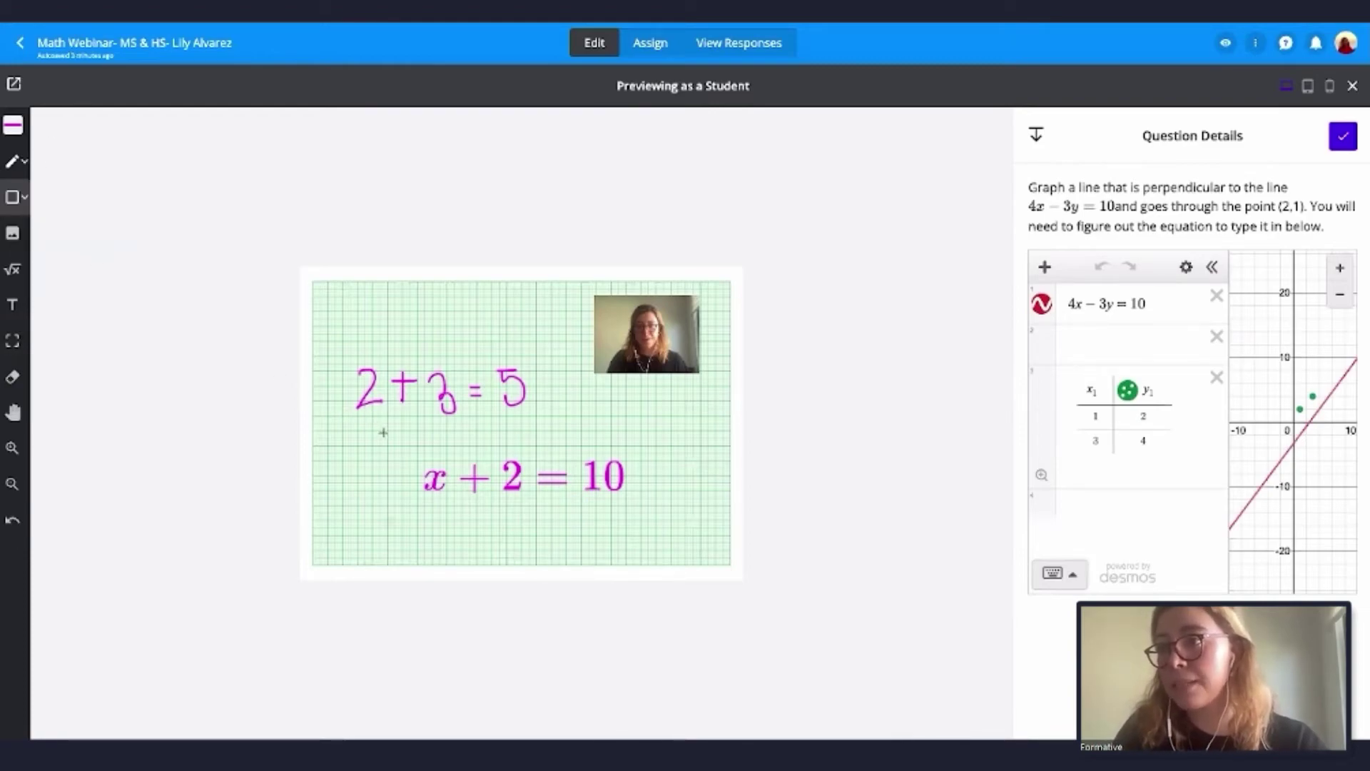
{"action": "left_click_drag", "start_coordinate": [391, 424], "coordinate": [676, 520]}
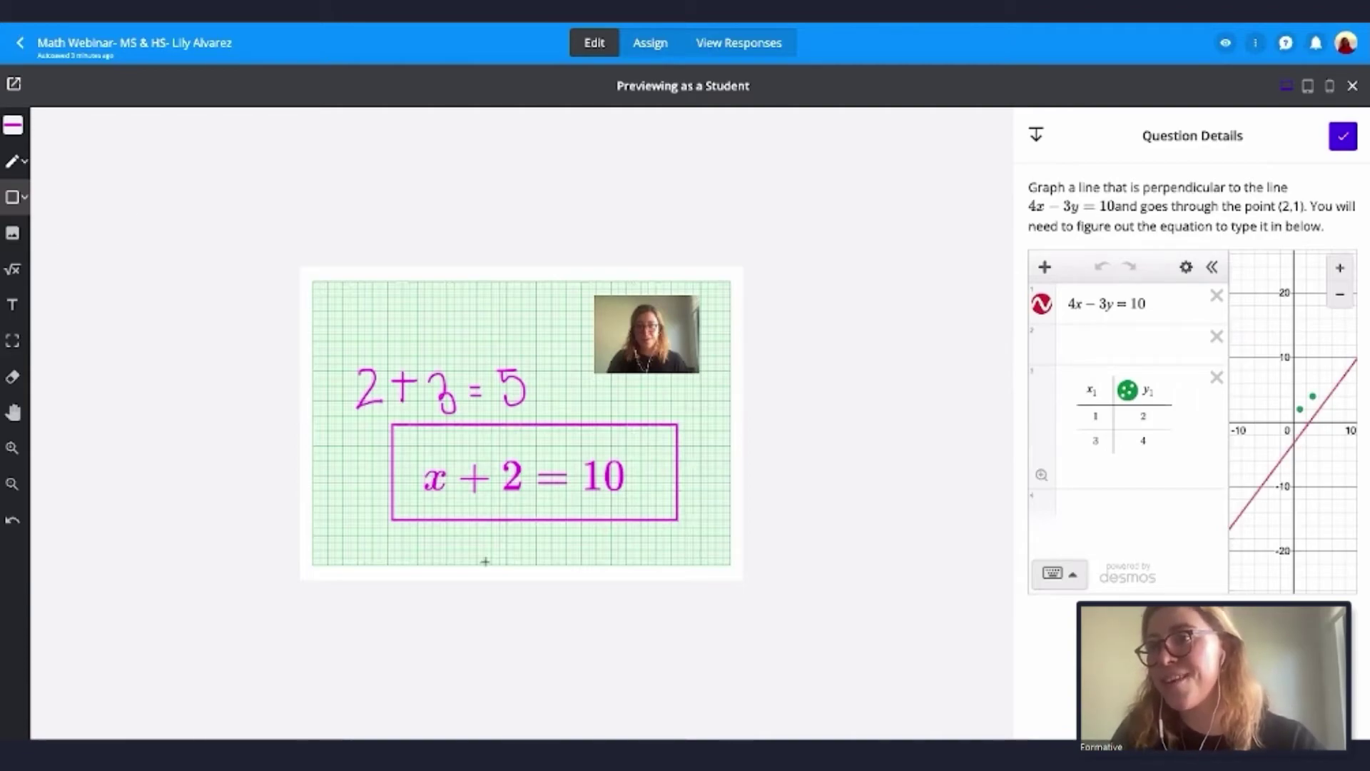
{"action": "left_click", "coordinate": [13, 377]}
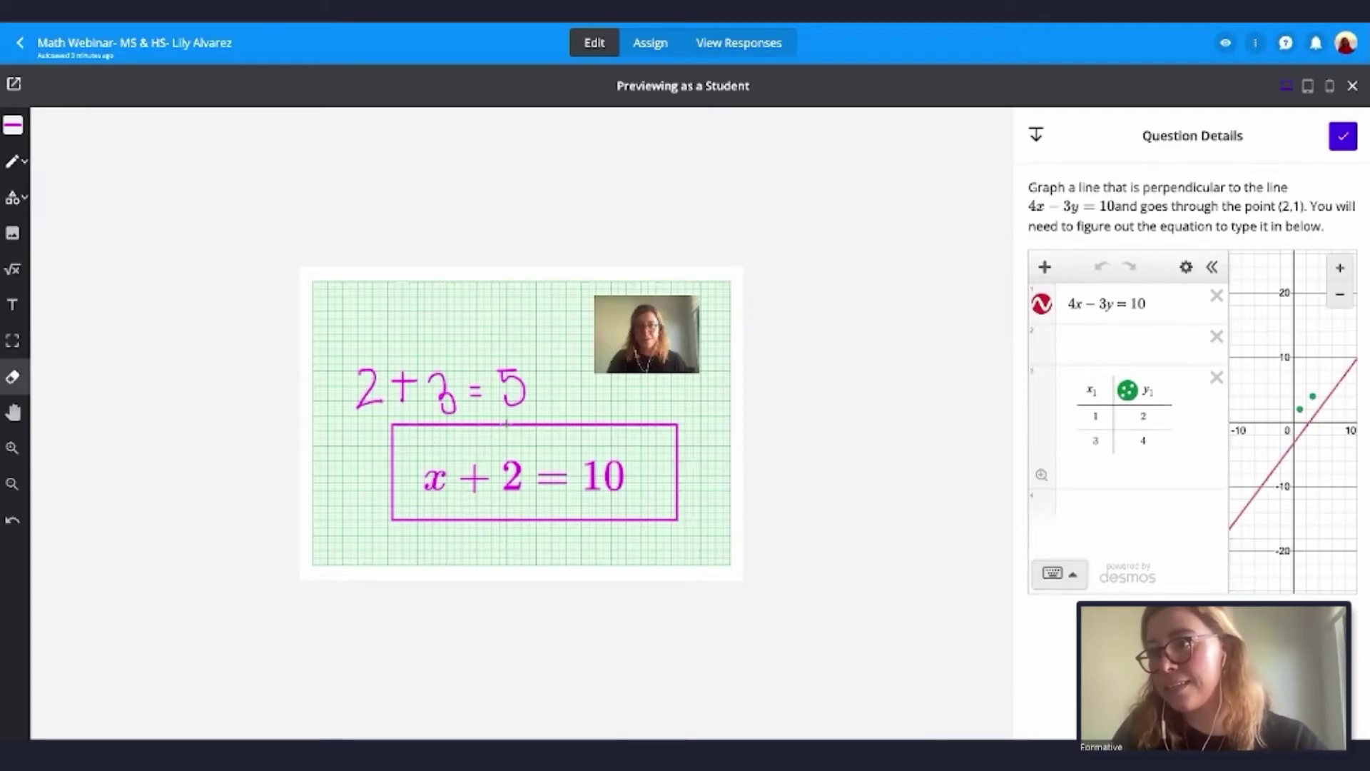
{"action": "left_click_drag", "start_coordinate": [506, 424], "coordinate": [455, 424]}
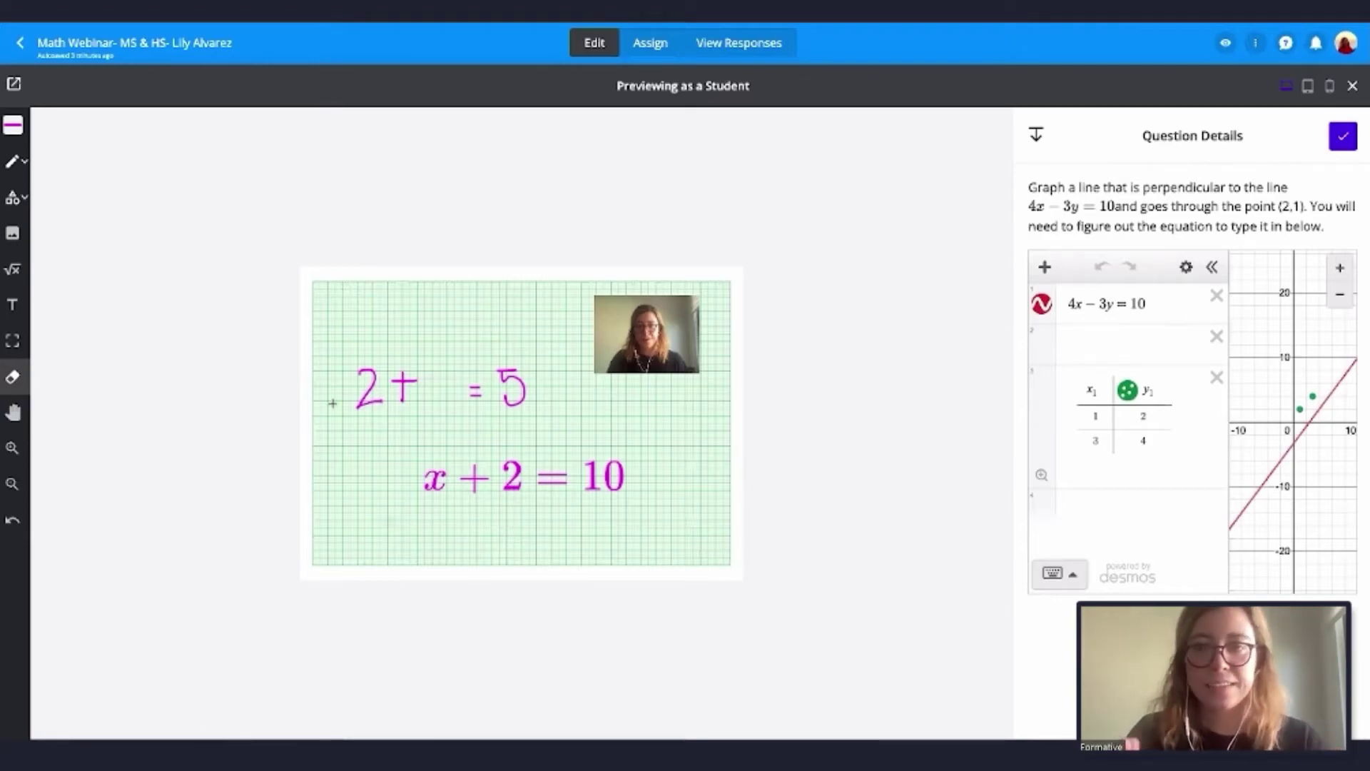
- Draw two freehand curves on the blank canvas outside the graph paper, one above it and one to its right
{"action": "left_click", "coordinate": [12, 484]}
{"action": "left_click", "coordinate": [200, 467]}
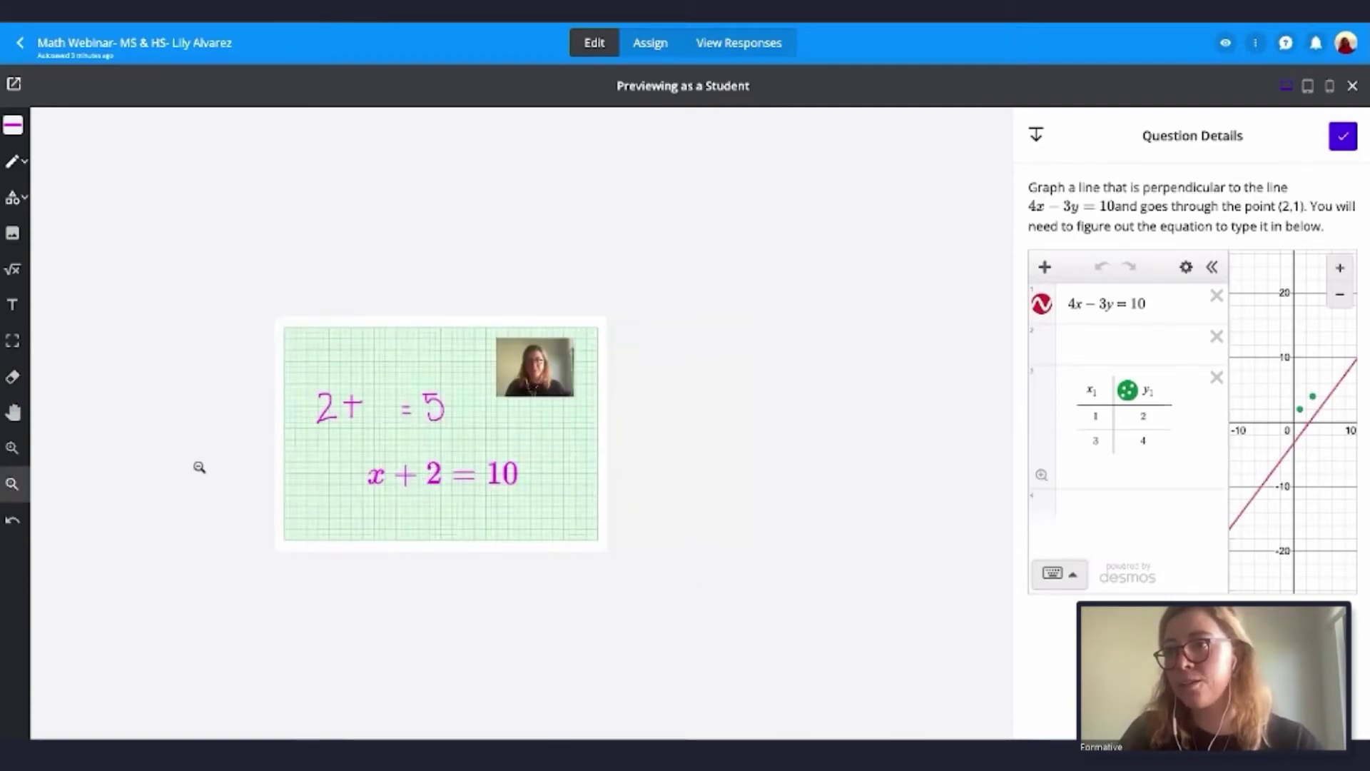
{"action": "left_click", "coordinate": [200, 467]}
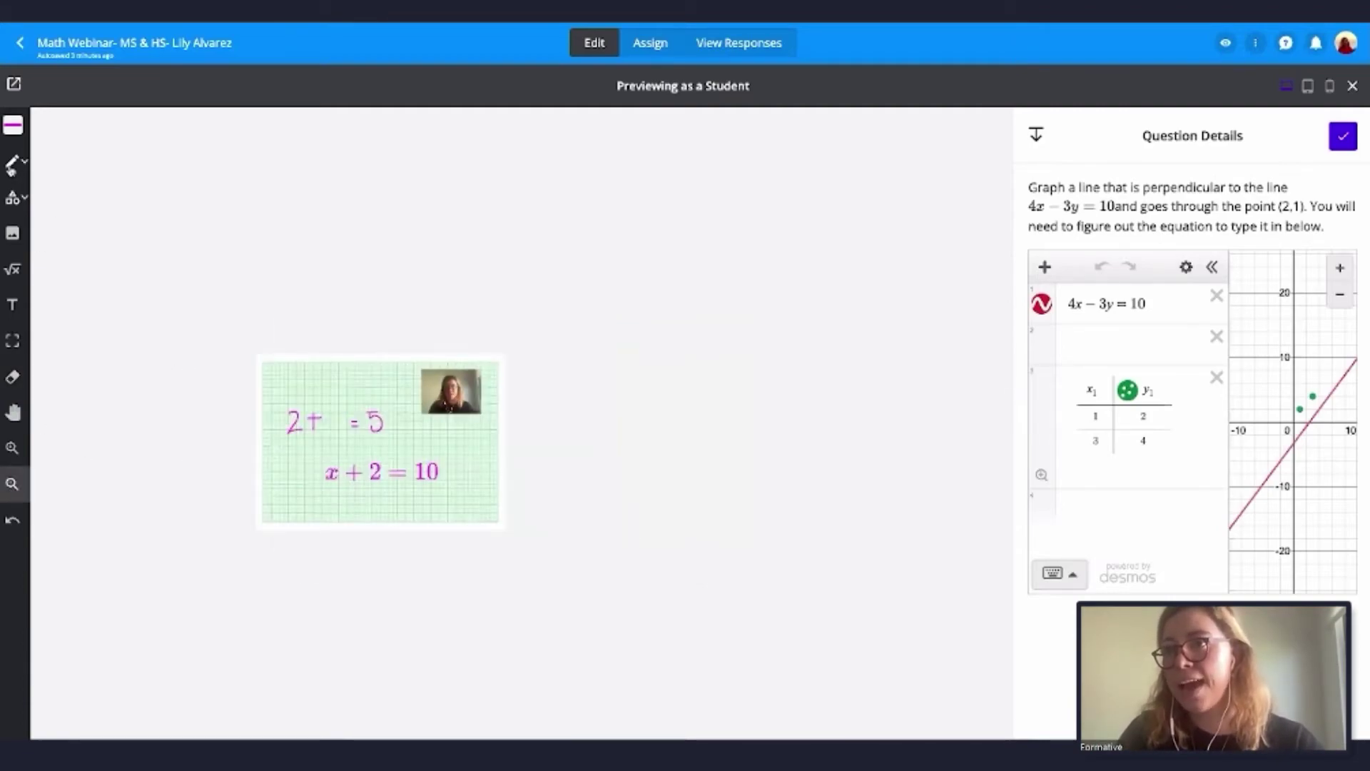
{"action": "left_click", "coordinate": [15, 164]}
{"action": "left_click", "coordinate": [75, 201]}
{"action": "mouse_move", "coordinate": [502, 233]}
{"action": "left_mouse_down"}
{"action": "mouse_move", "coordinate": [600, 305]}
{"action": "mouse_move", "coordinate": [653, 285]}
{"action": "mouse_move", "coordinate": [618, 411]}
{"action": "left_mouse_up"}
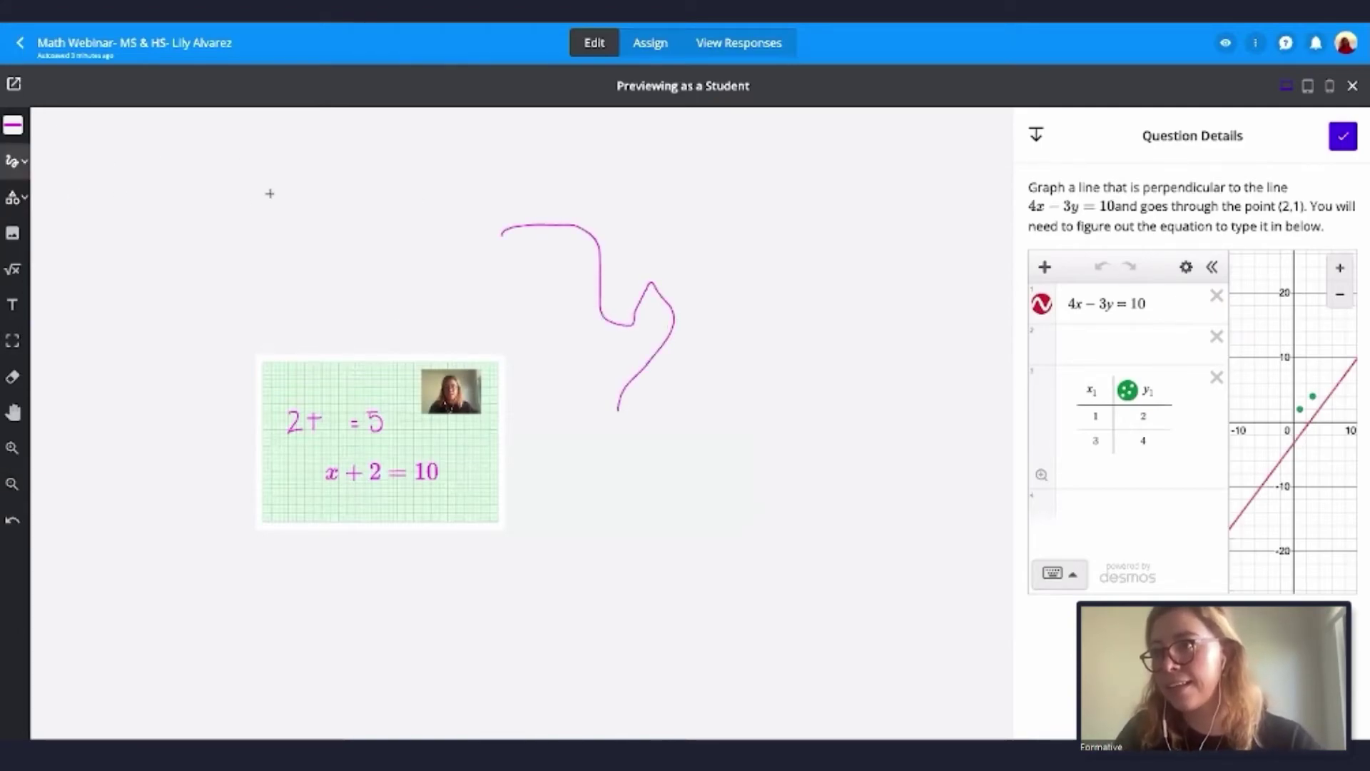
{"action": "left_click_drag", "start_coordinate": [270, 194], "coordinate": [411, 183]}
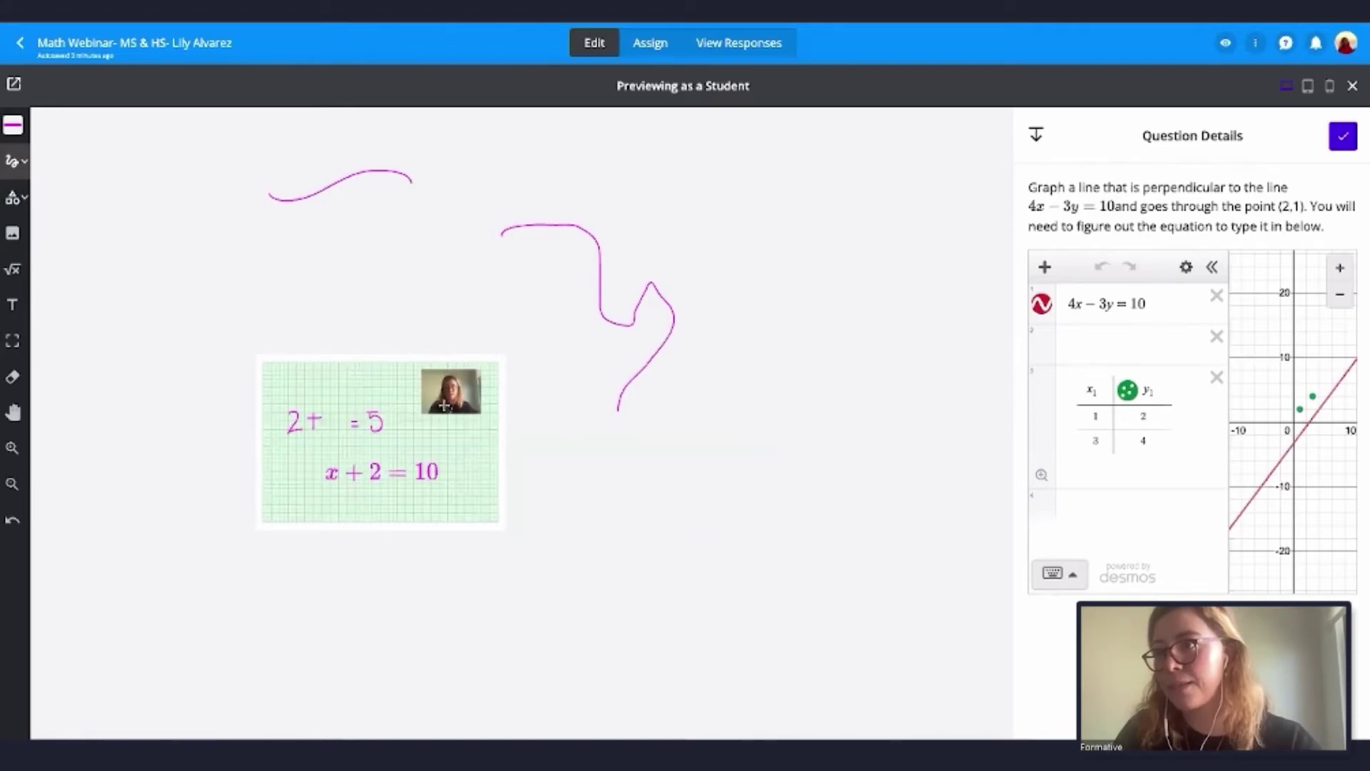
{"action": "left_click", "coordinate": [12, 448]}
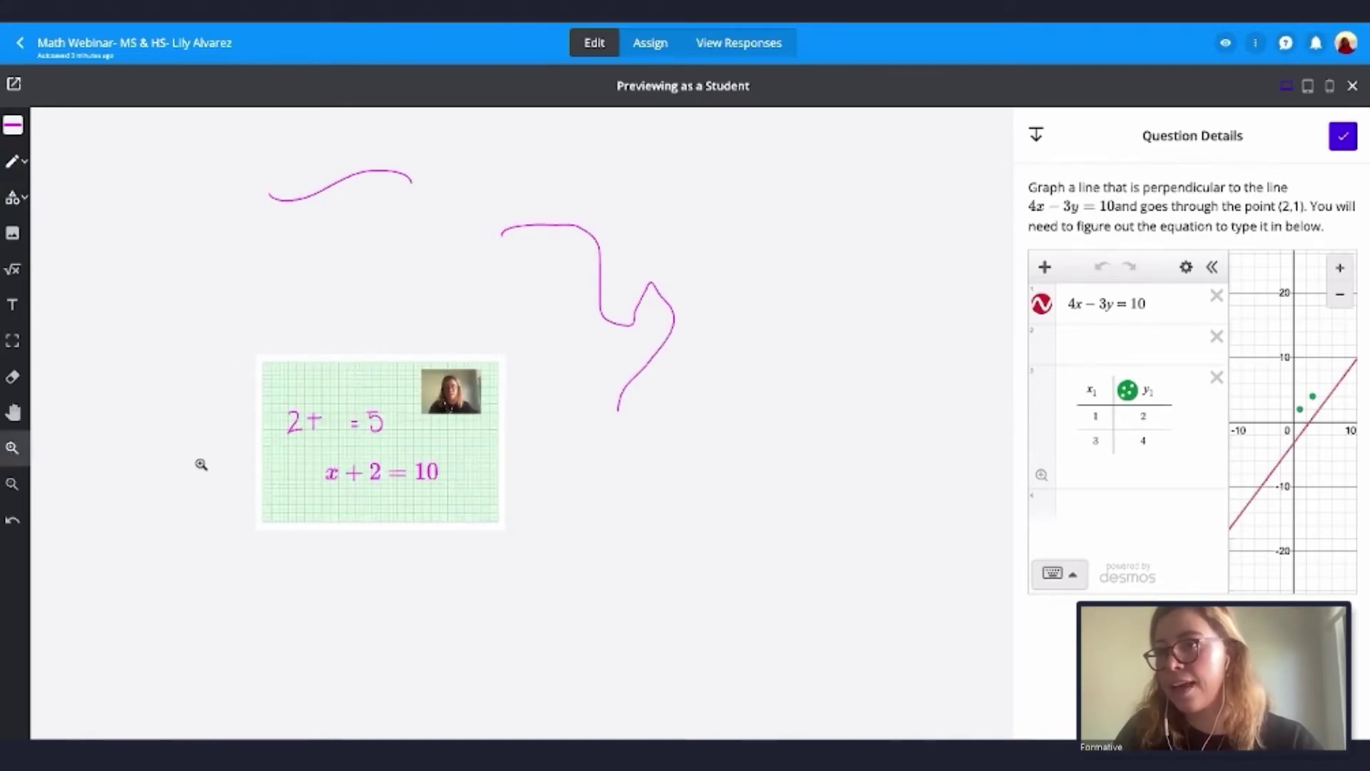
{"action": "left_click", "coordinate": [272, 449]}
{"action": "left_click", "coordinate": [271, 450]}
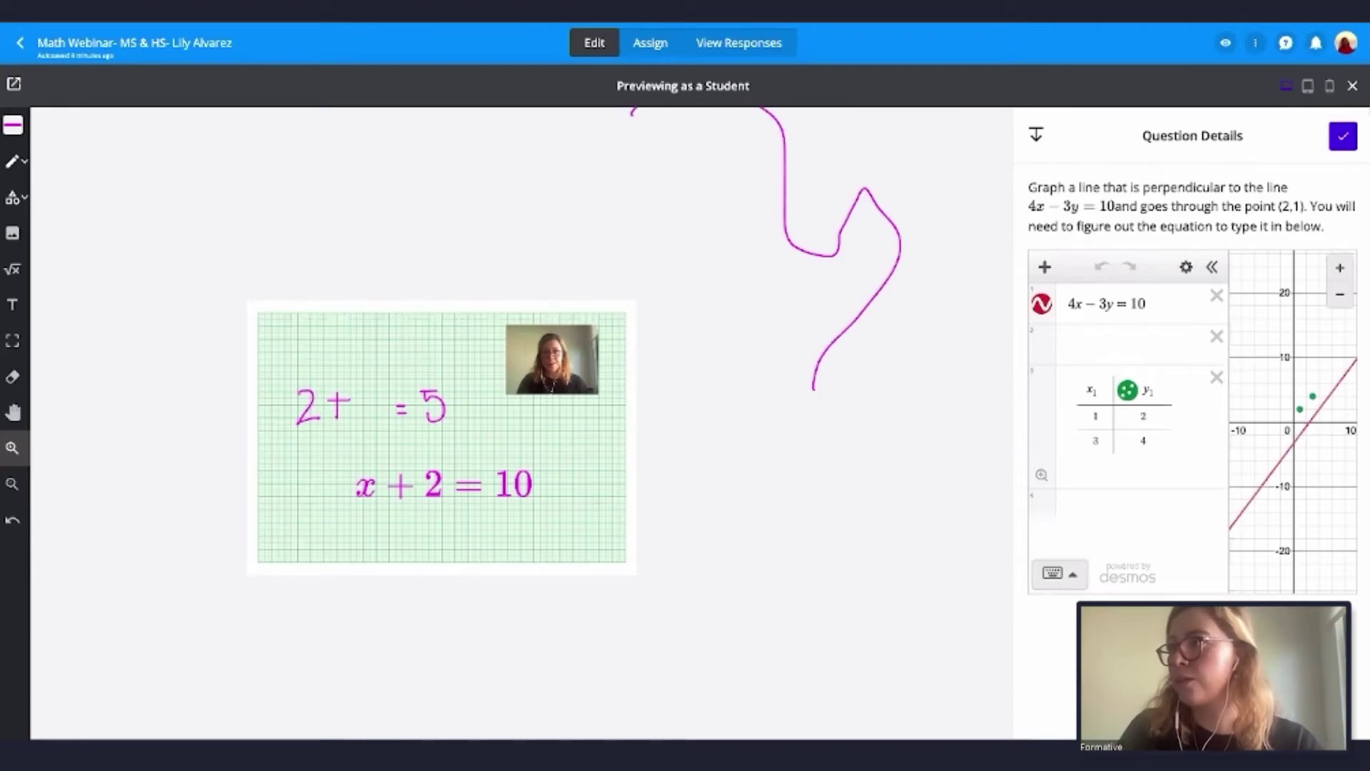
- Close the student preview and add an Embed content item below question 3
{"action": "left_click", "coordinate": [1353, 86]}
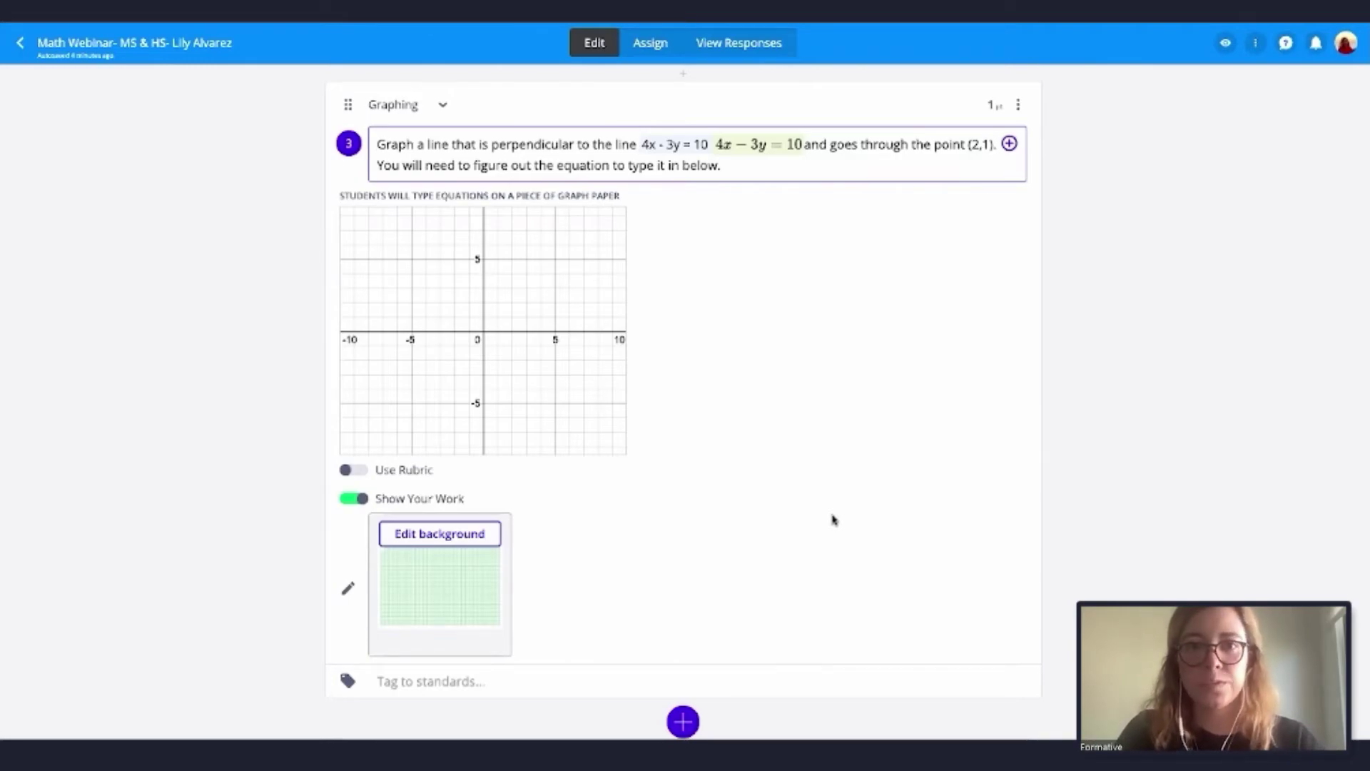
{"action": "scroll", "coordinate": [834, 520], "scroll_direction": "down", "scroll_amount": 1}
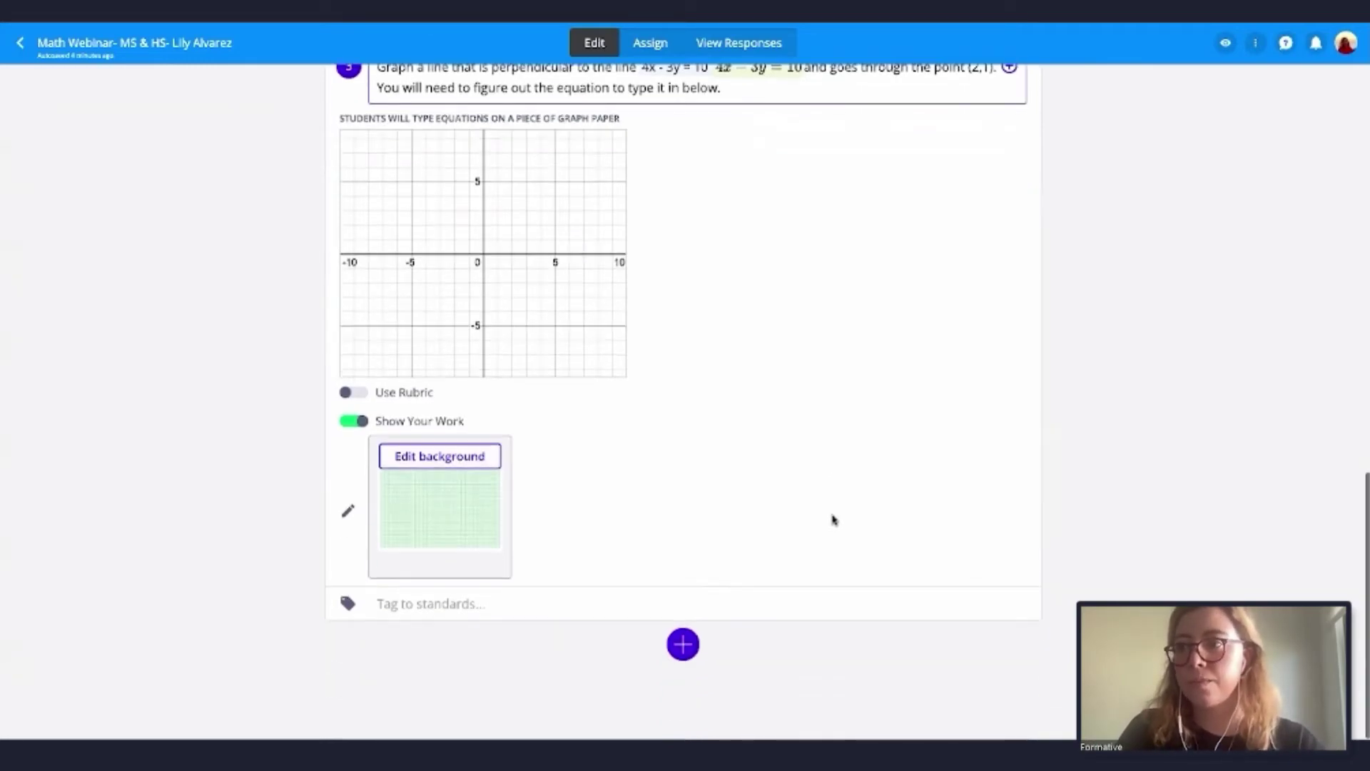
{"action": "left_click", "coordinate": [683, 649]}
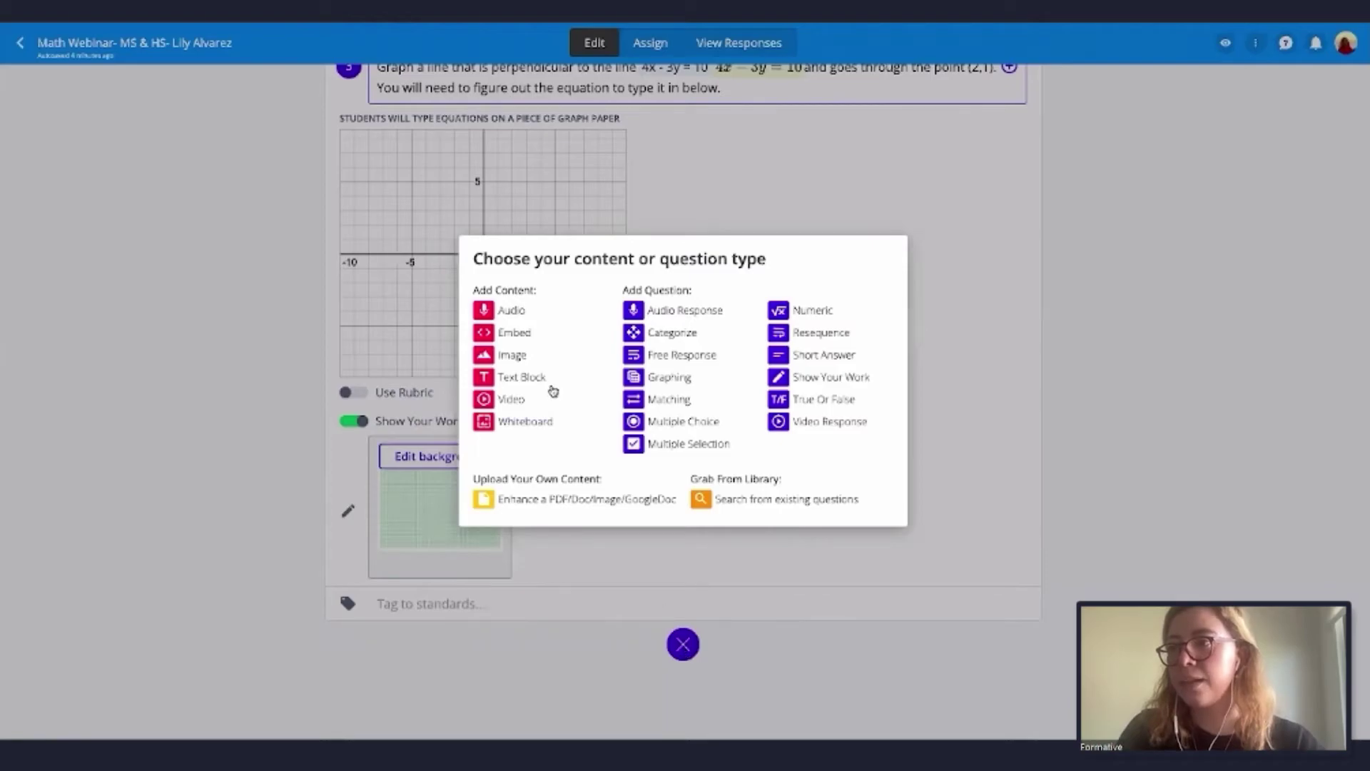
{"action": "left_click", "coordinate": [506, 334]}
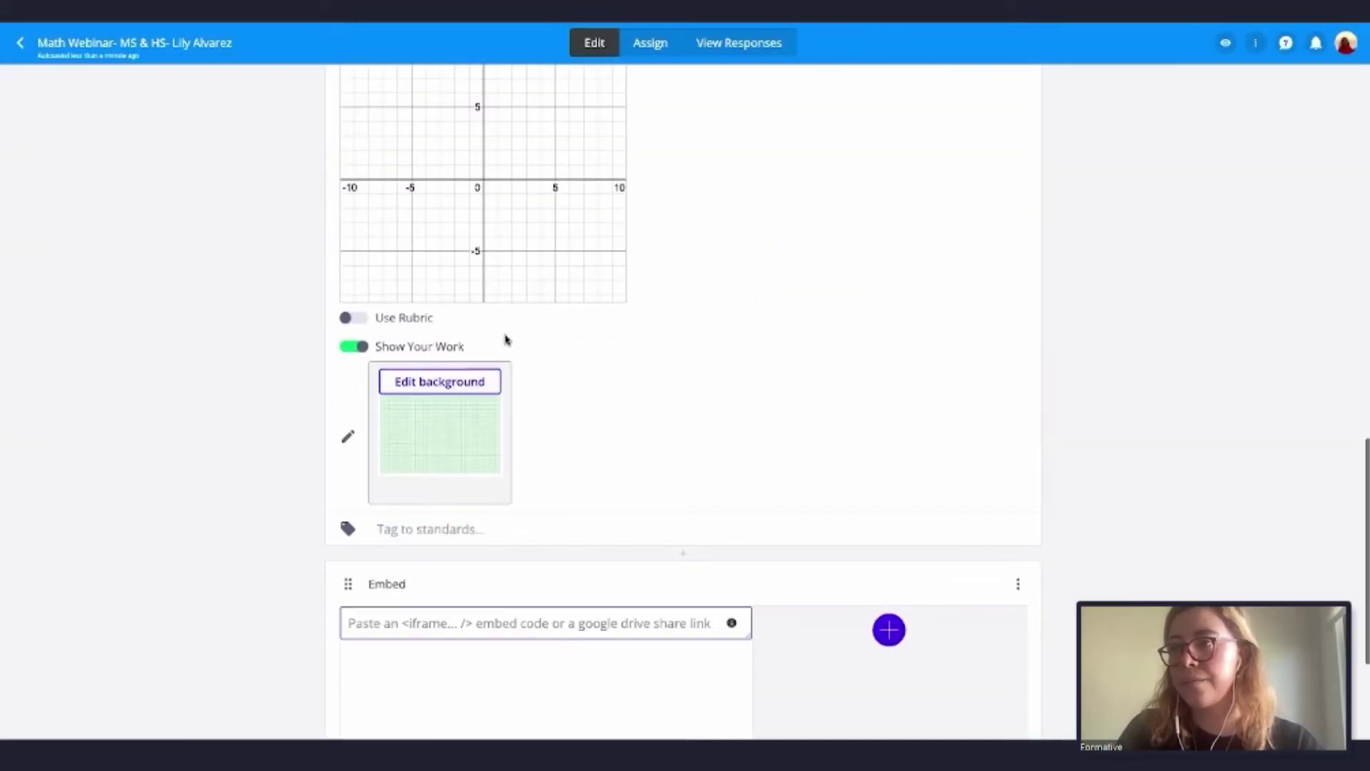
{"action": "scroll", "coordinate": [230, 480], "scroll_direction": "down", "scroll_amount": 3}
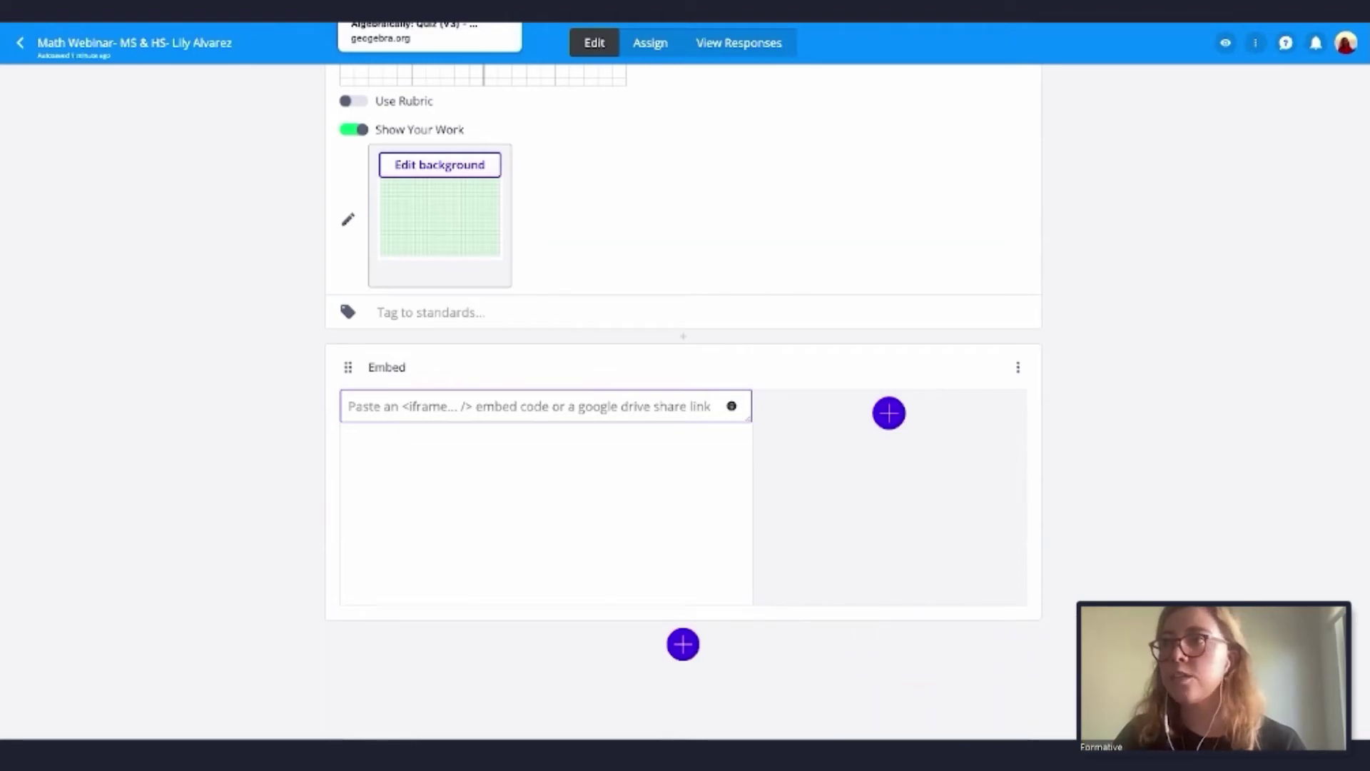
{"action": "left_click", "coordinate": [421, 11]}
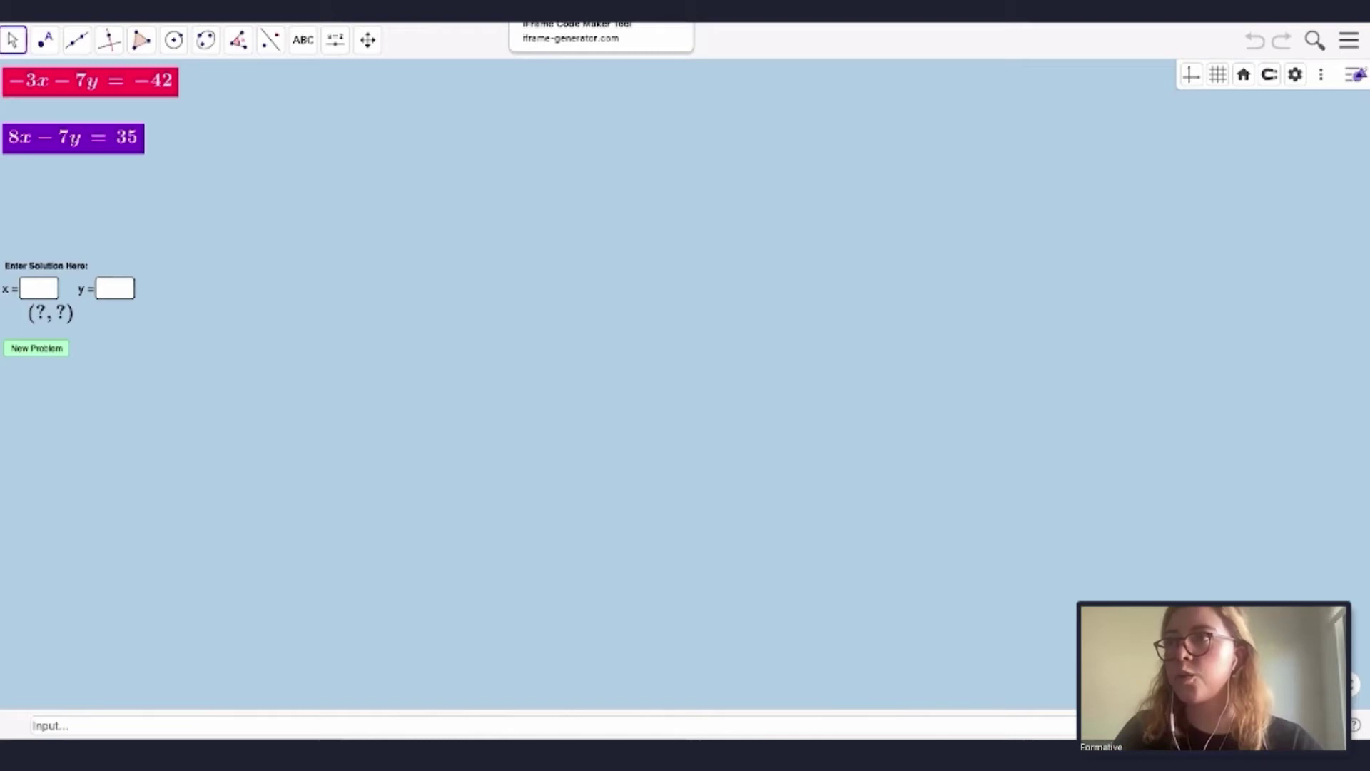
{"action": "left_click", "coordinate": [601, 10]}
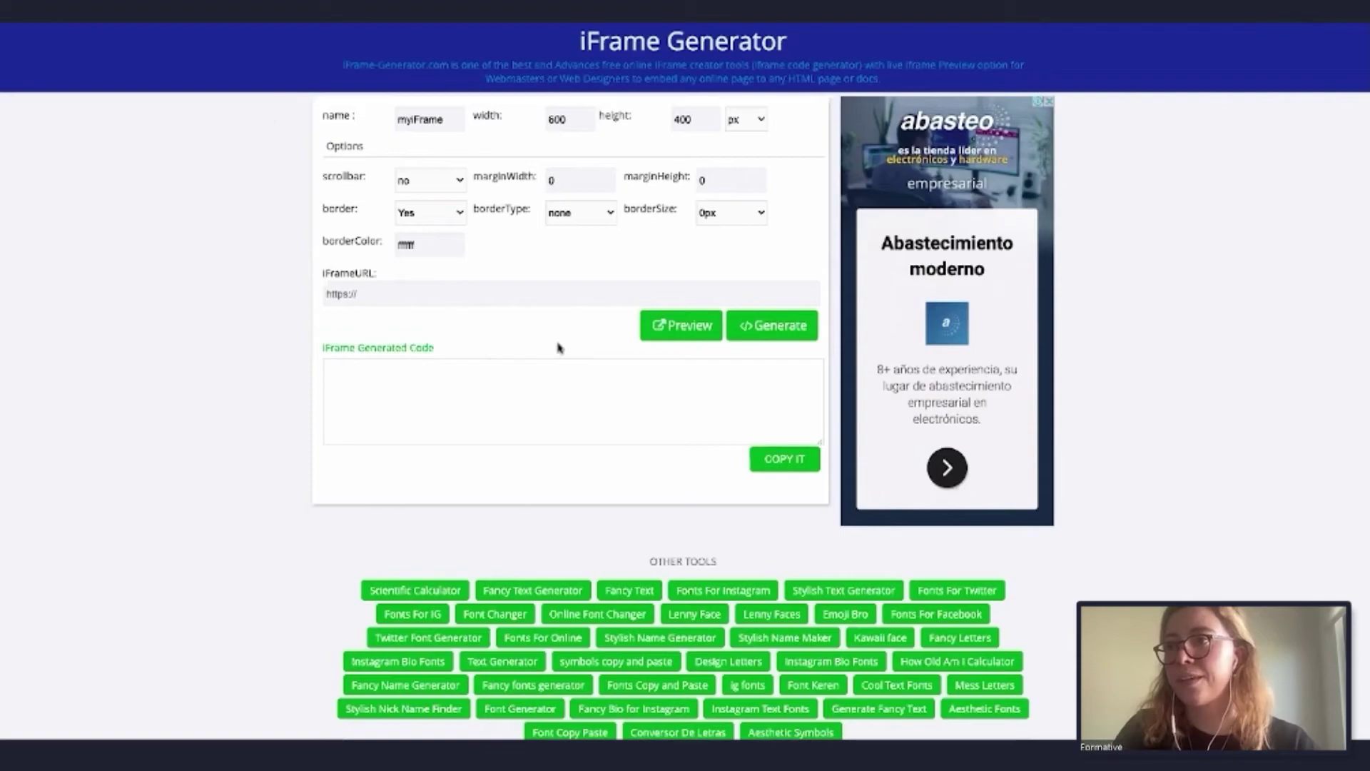
{"action": "left_click", "coordinate": [451, 291]}
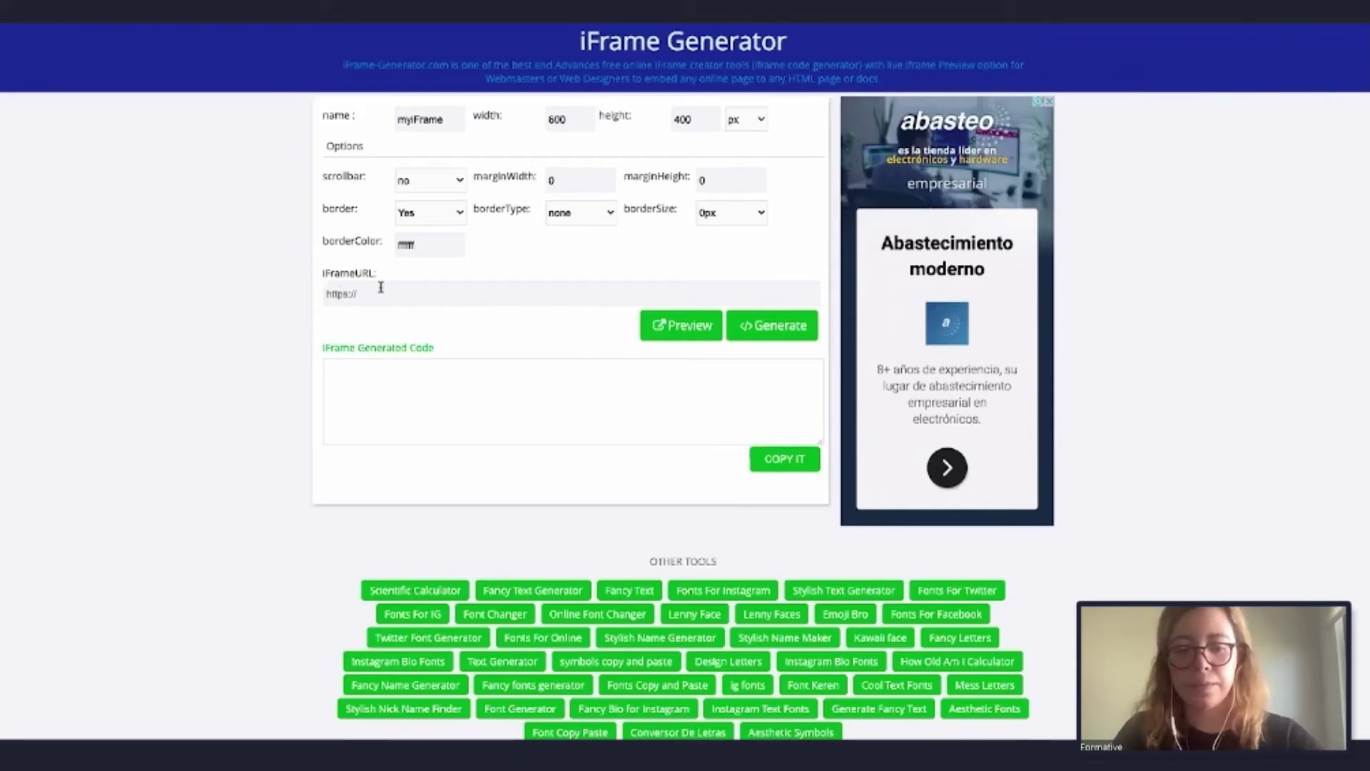
{"action": "type", "text": "https://www.geogebra.org/classic/ZwppMDE2"}
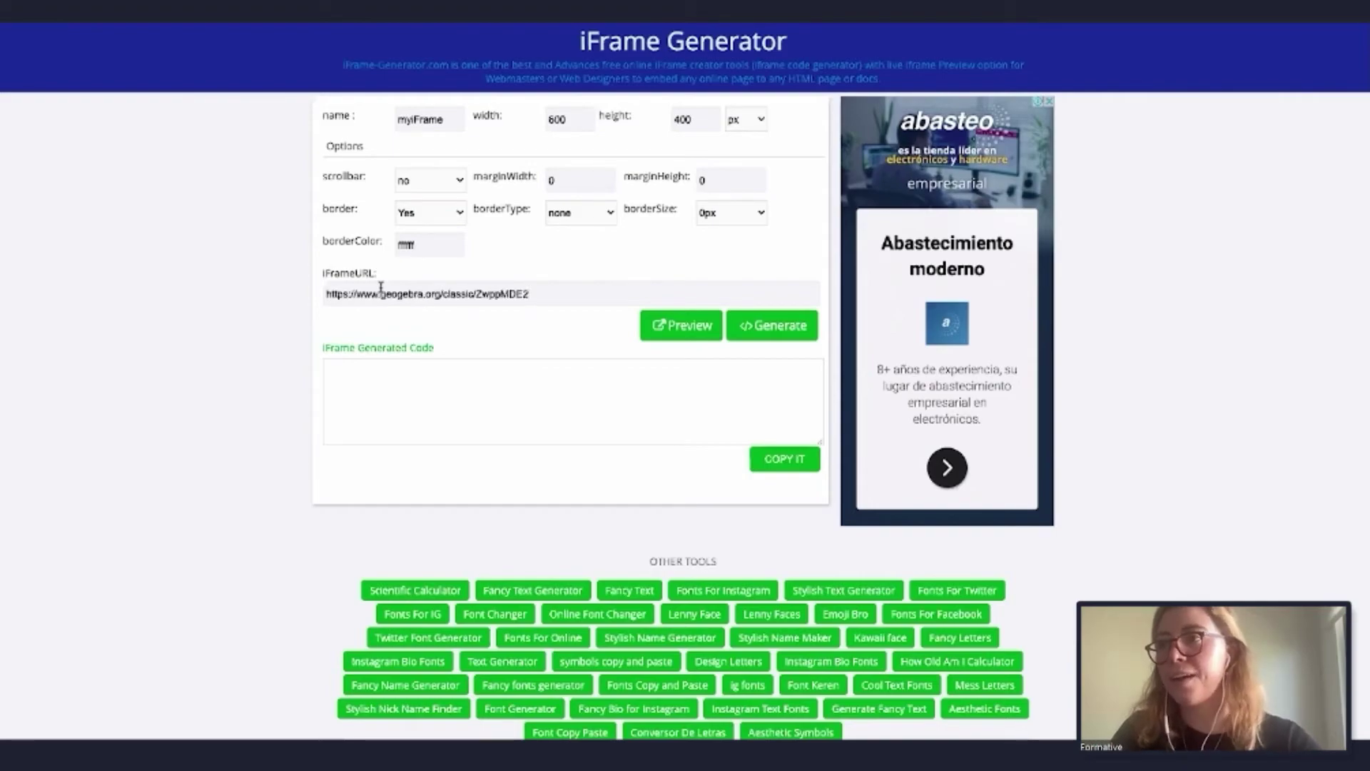
- Generate the iframe code for the entered GeoGebra URL and copy it
{"action": "left_click", "coordinate": [785, 329]}
{"action": "left_click", "coordinate": [774, 459]}
{"action": "key", "text": "ctrl+c"}
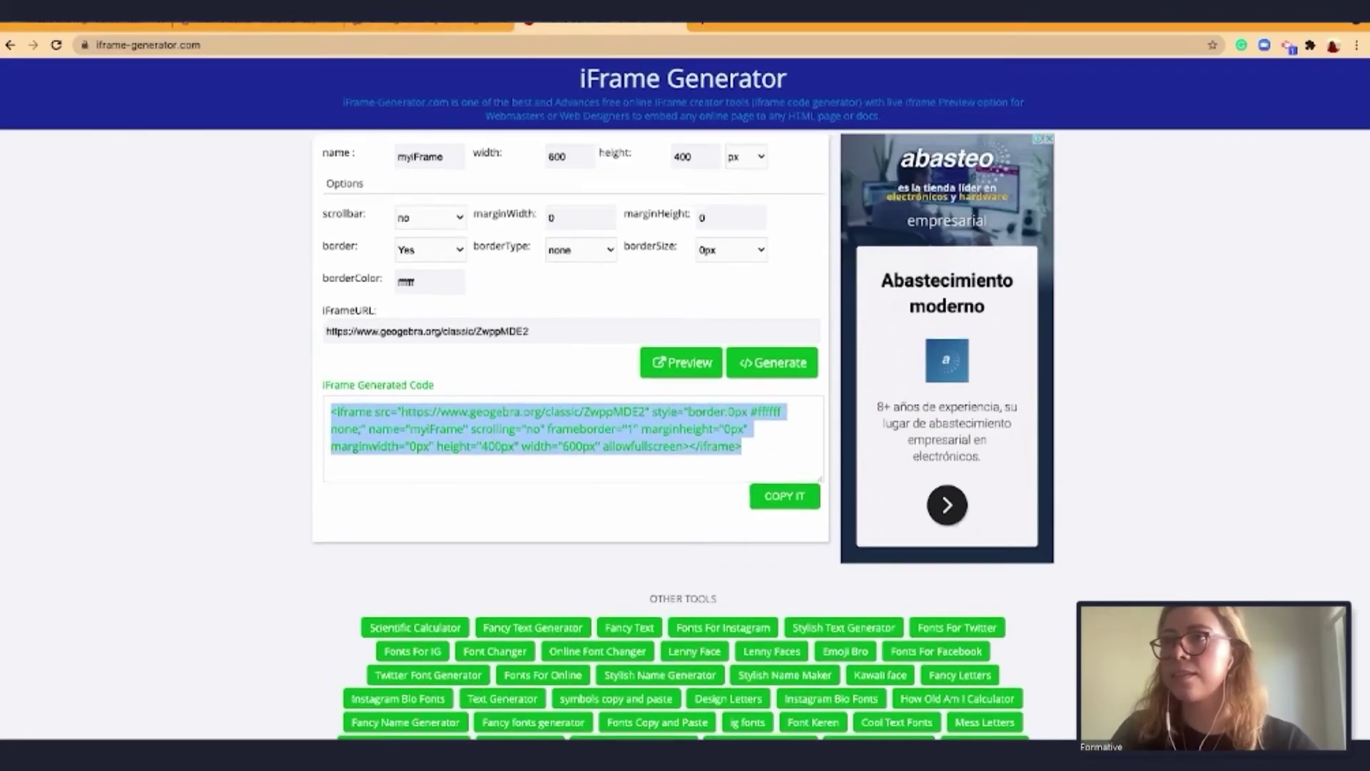
- Switch to Formative and paste the copied iframe code into the Embed item below question 3
{"action": "left_click", "coordinate": [240, 26]}
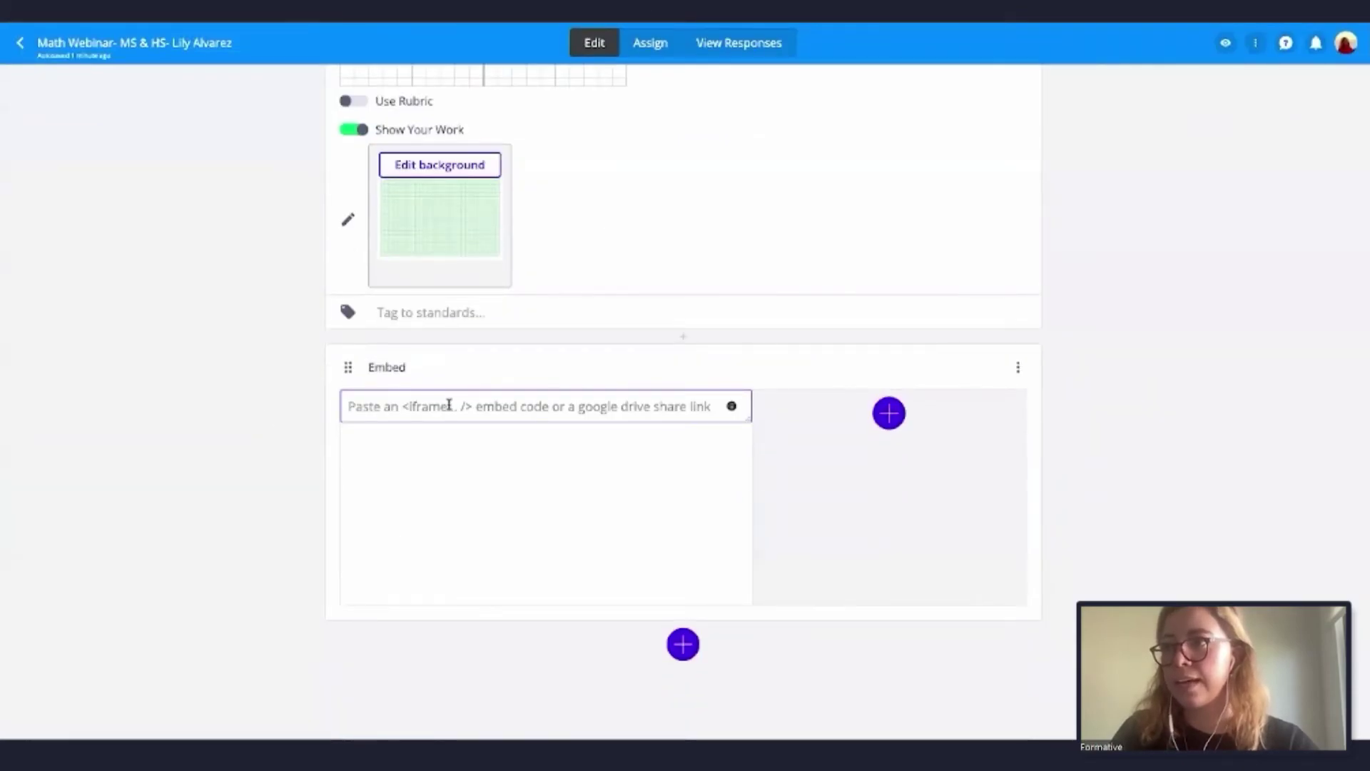
{"action": "left_click", "coordinate": [449, 405]}
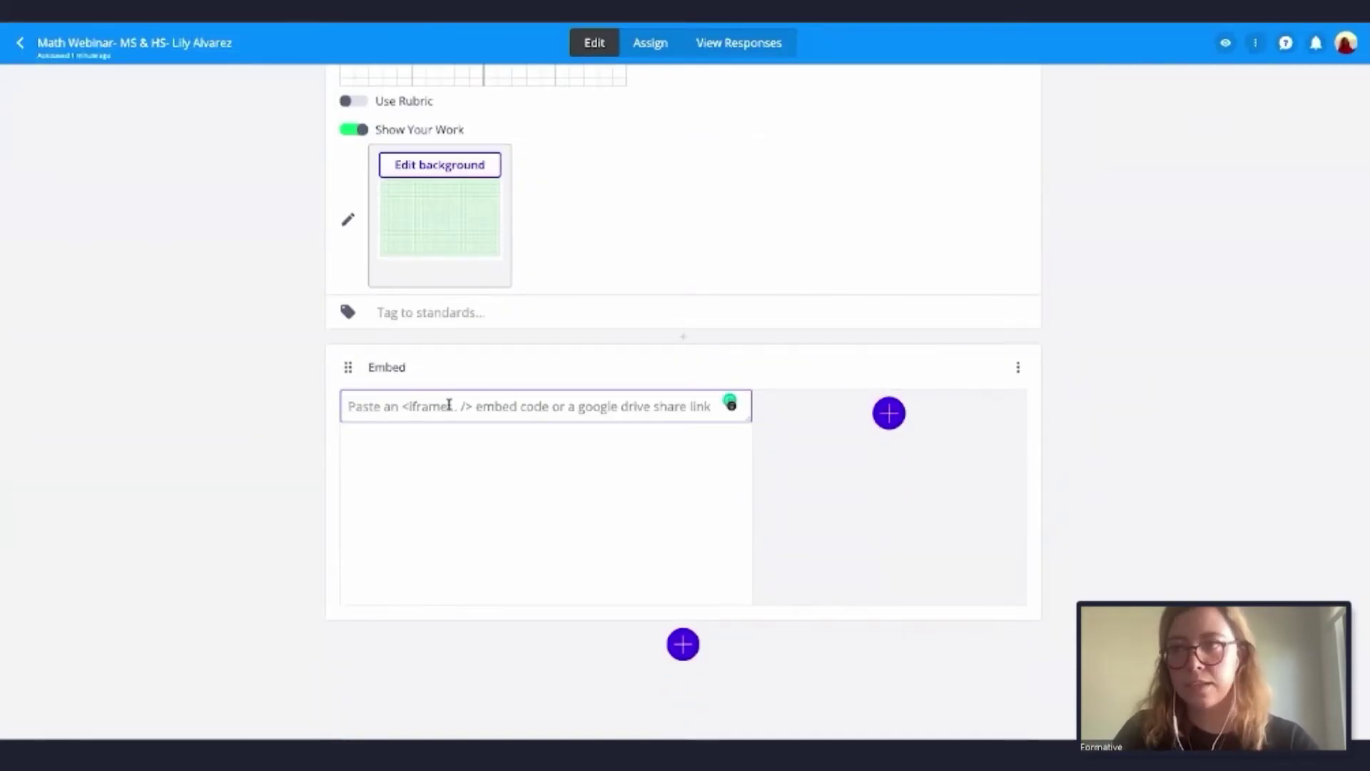
{"action": "key", "text": "ctrl+v"}
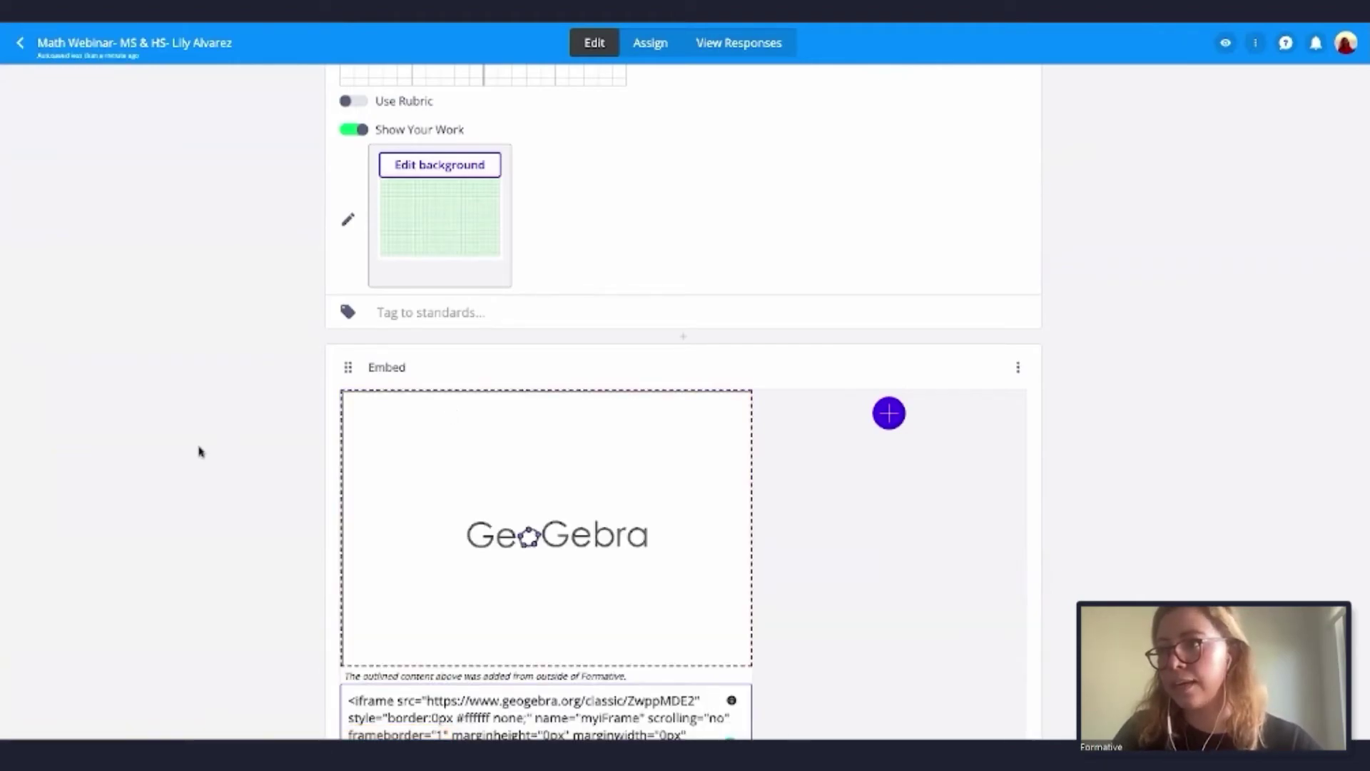
{"action": "scroll", "coordinate": [200, 451], "scroll_direction": "down", "scroll_amount": 1}
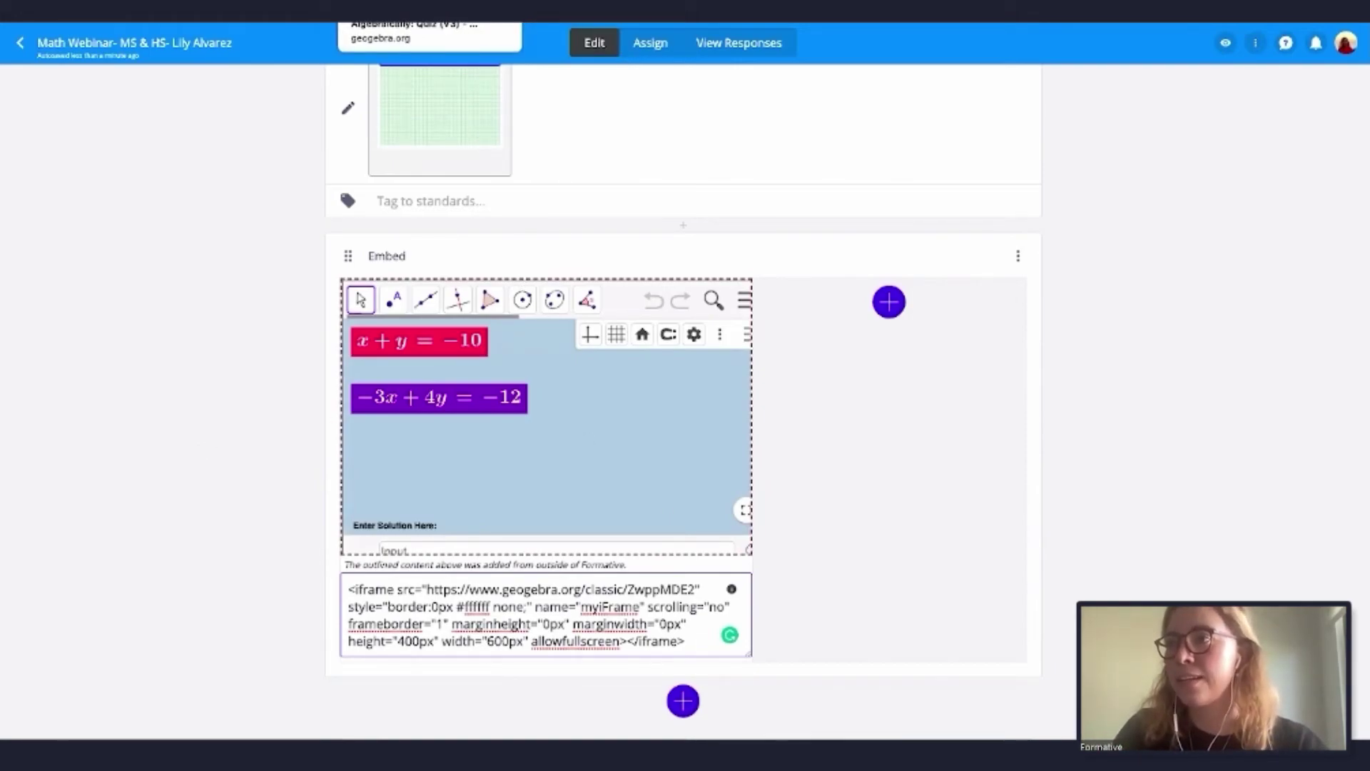
- Compare the embedded GeoGebra quiz with the original GeoGebra page, opening the main menu in each
{"action": "left_click", "coordinate": [400, 11]}
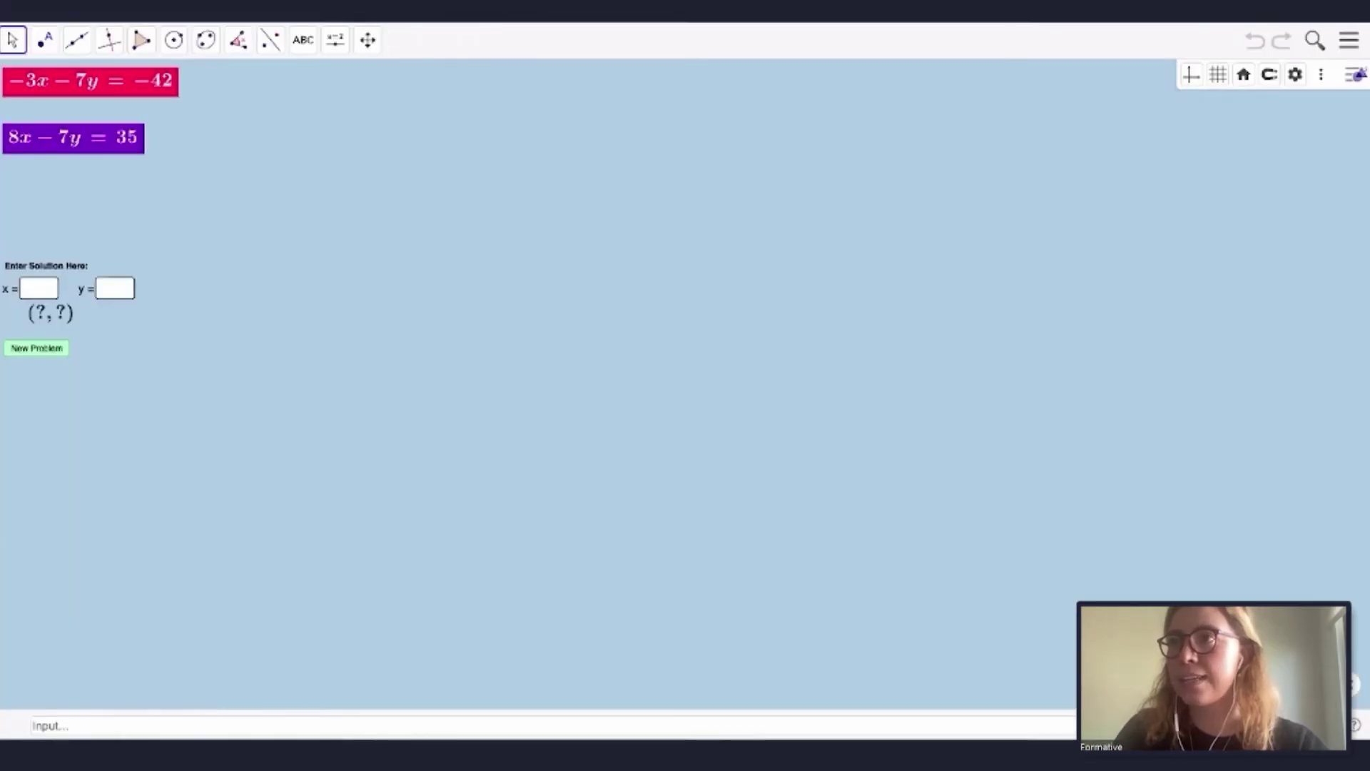
{"action": "key", "text": "ctrl+shift+Tab"}
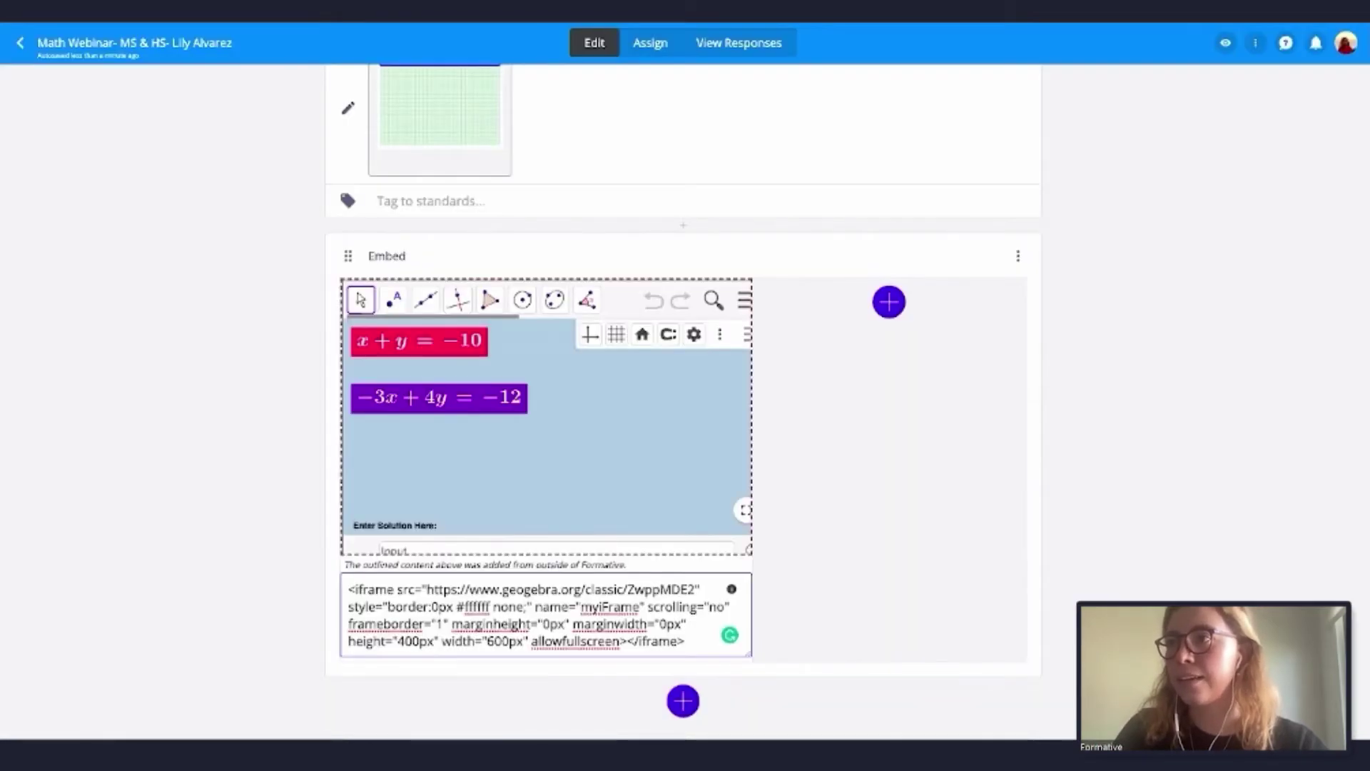
{"action": "left_click", "coordinate": [743, 301]}
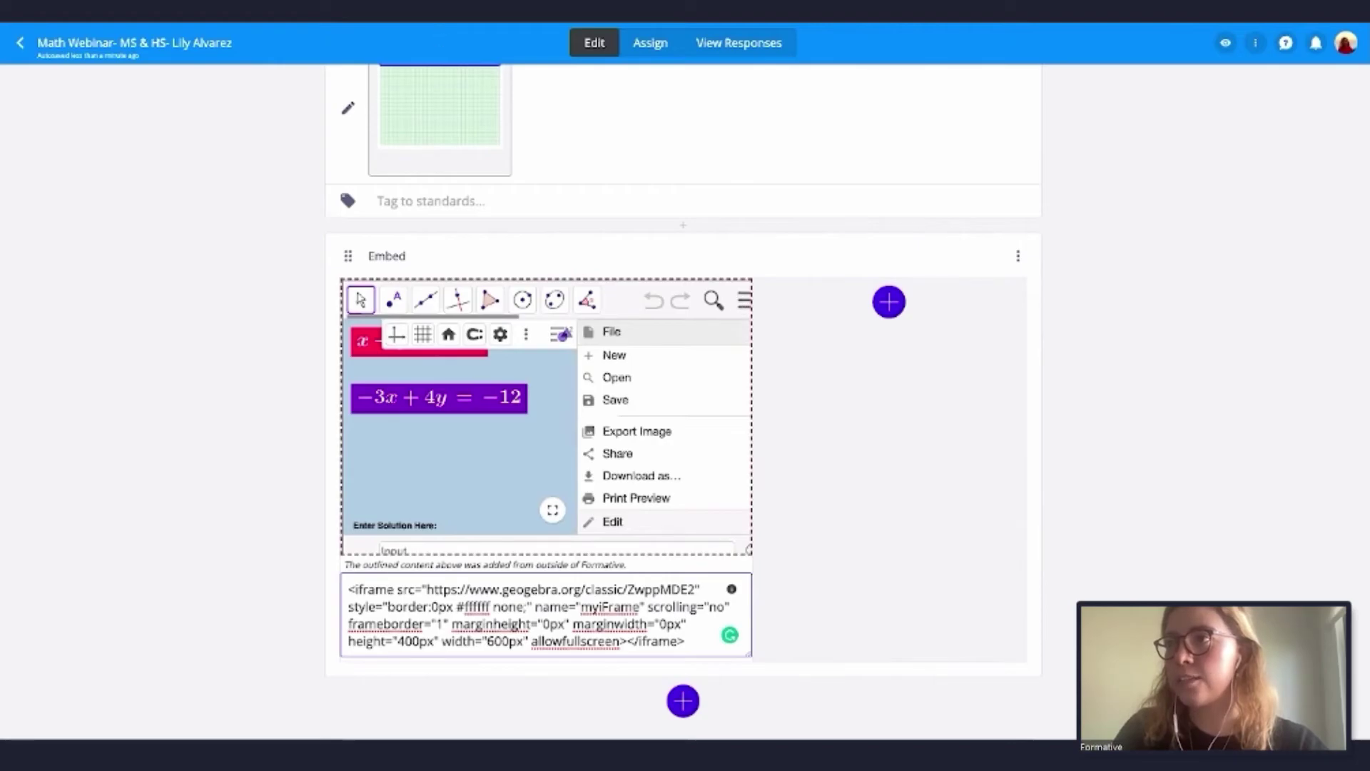
{"action": "key", "text": "ctrl+Tab"}
{"action": "left_click", "coordinate": [1350, 47]}
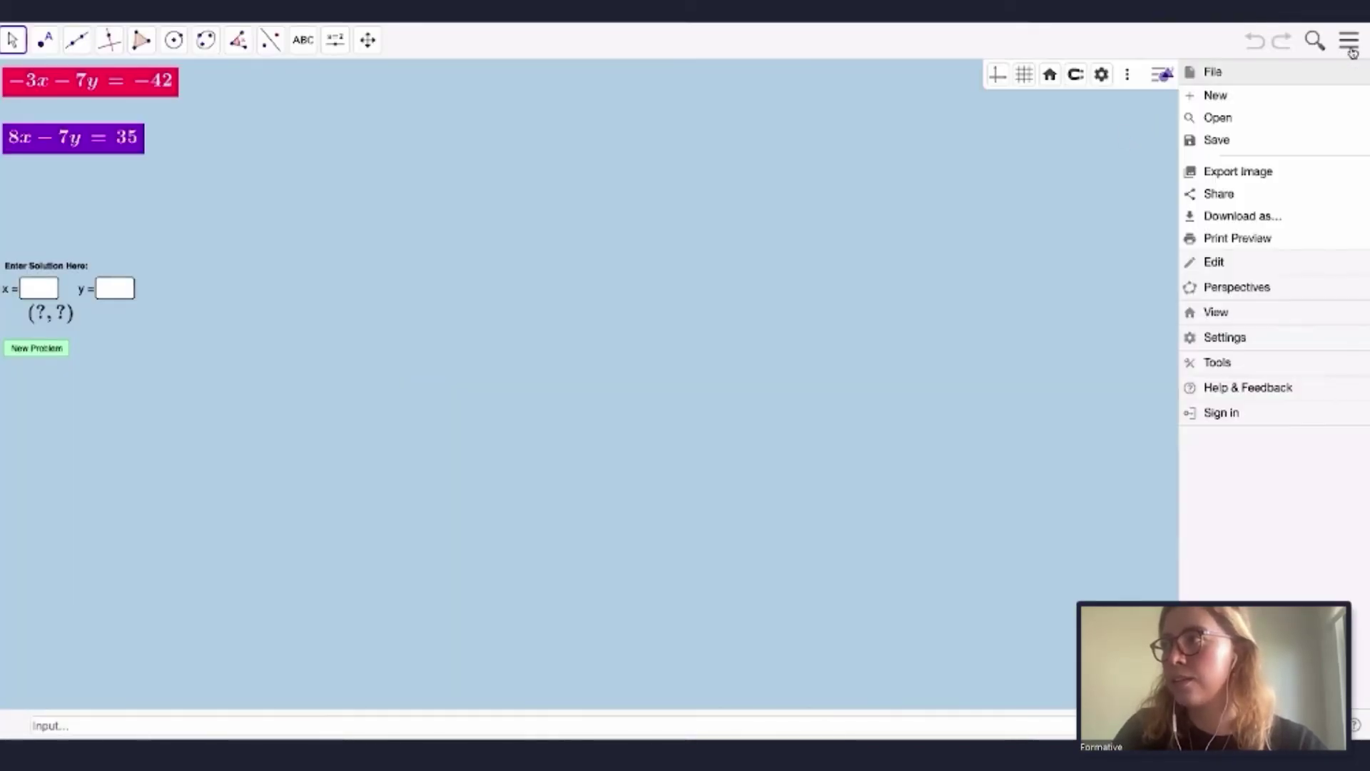
{"action": "key", "text": "ctrl+shift+Tab"}
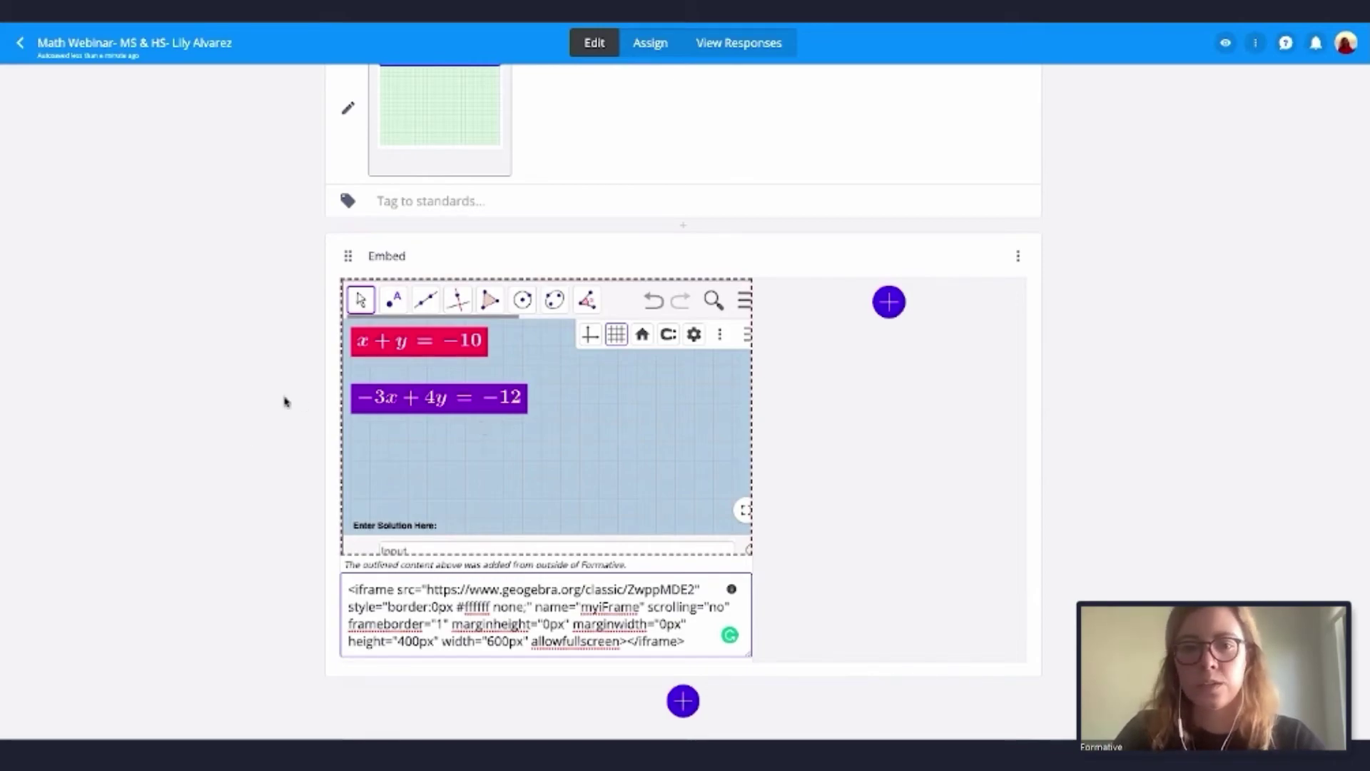
- Record an audio clip, play it back, and add it beside the embedded GeoGebra activity
{"action": "left_click", "coordinate": [890, 303]}
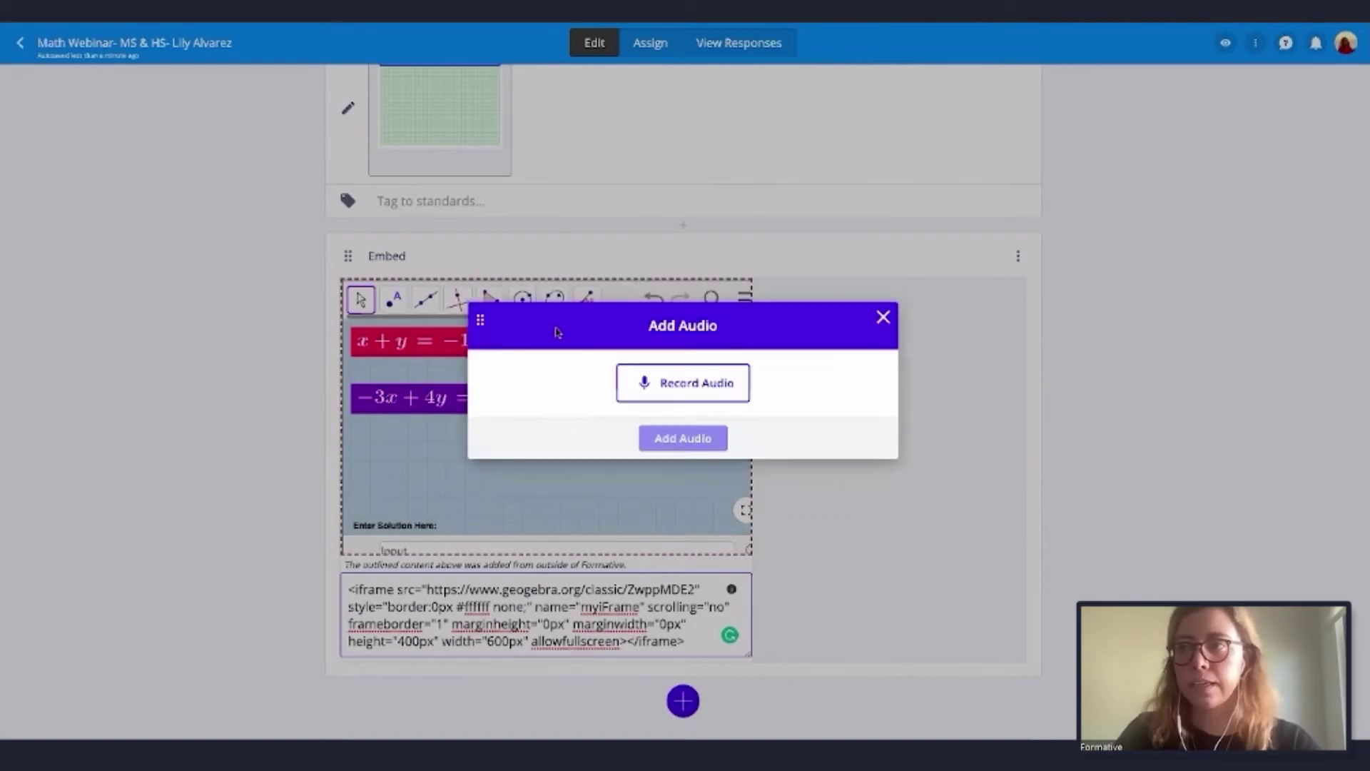
{"action": "left_click", "coordinate": [559, 330]}
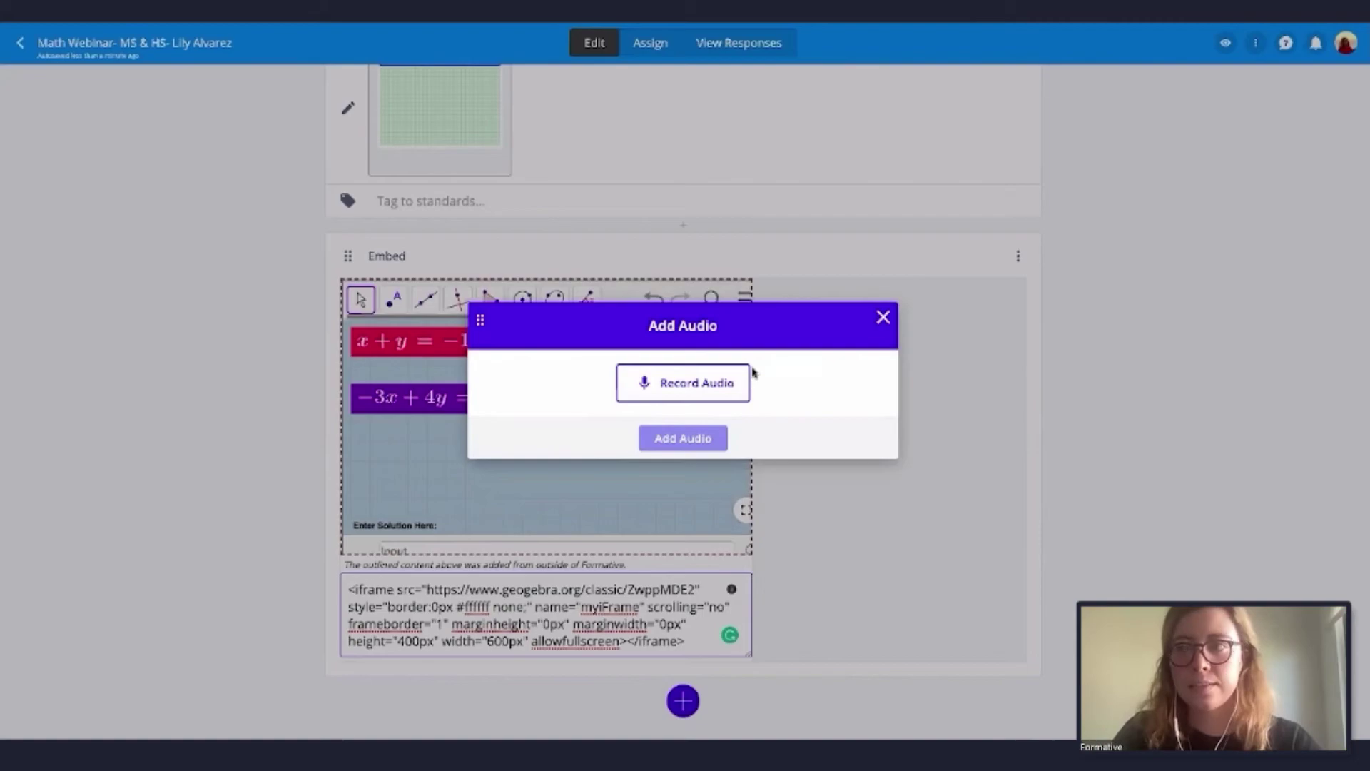
{"action": "left_click", "coordinate": [696, 386]}
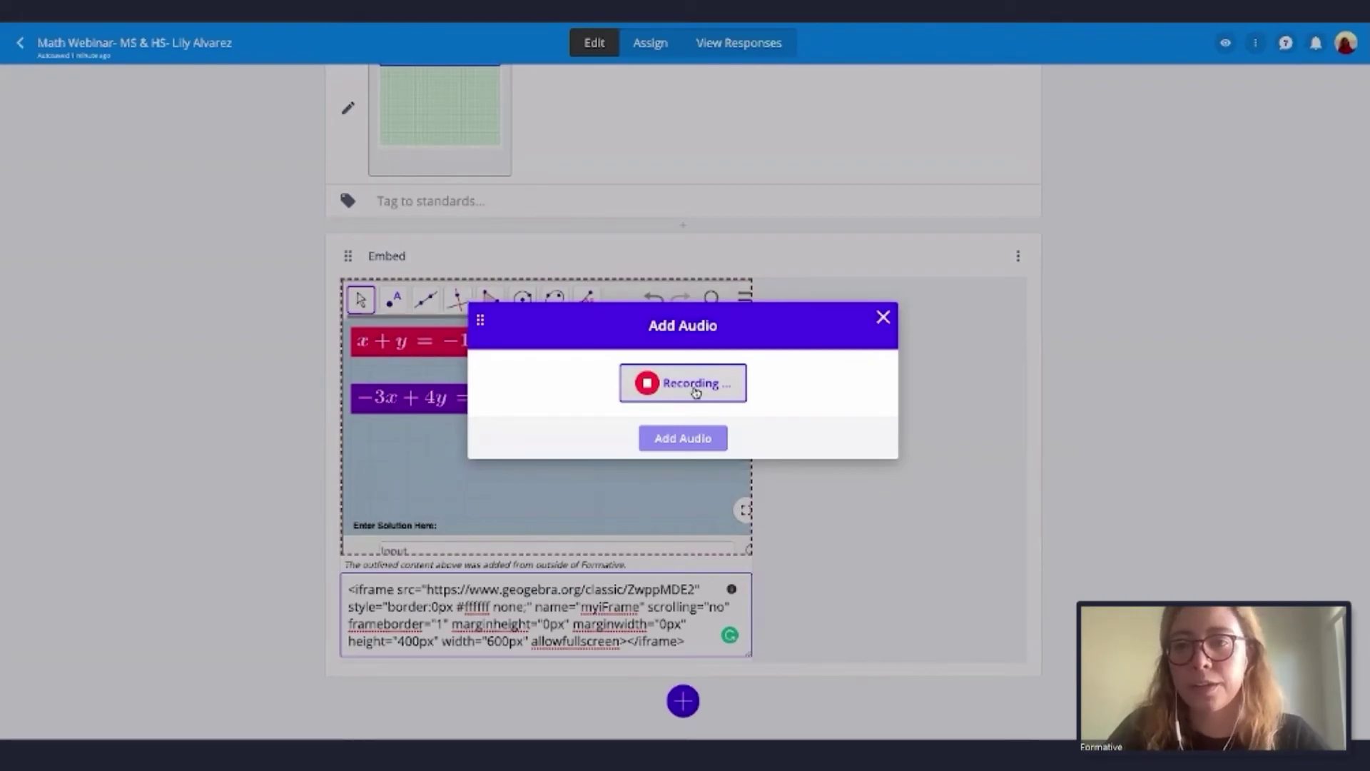
{"action": "left_click", "coordinate": [700, 386]}
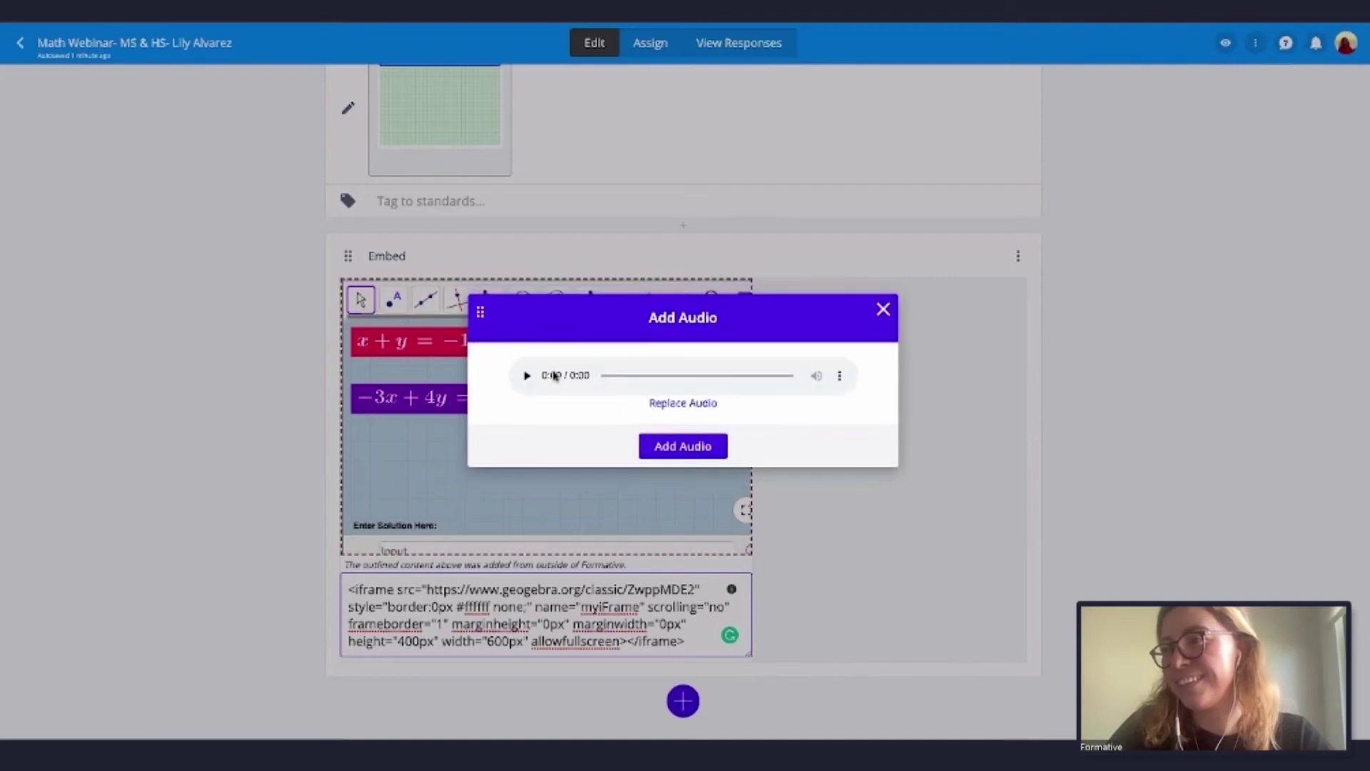
{"action": "left_click", "coordinate": [527, 376]}
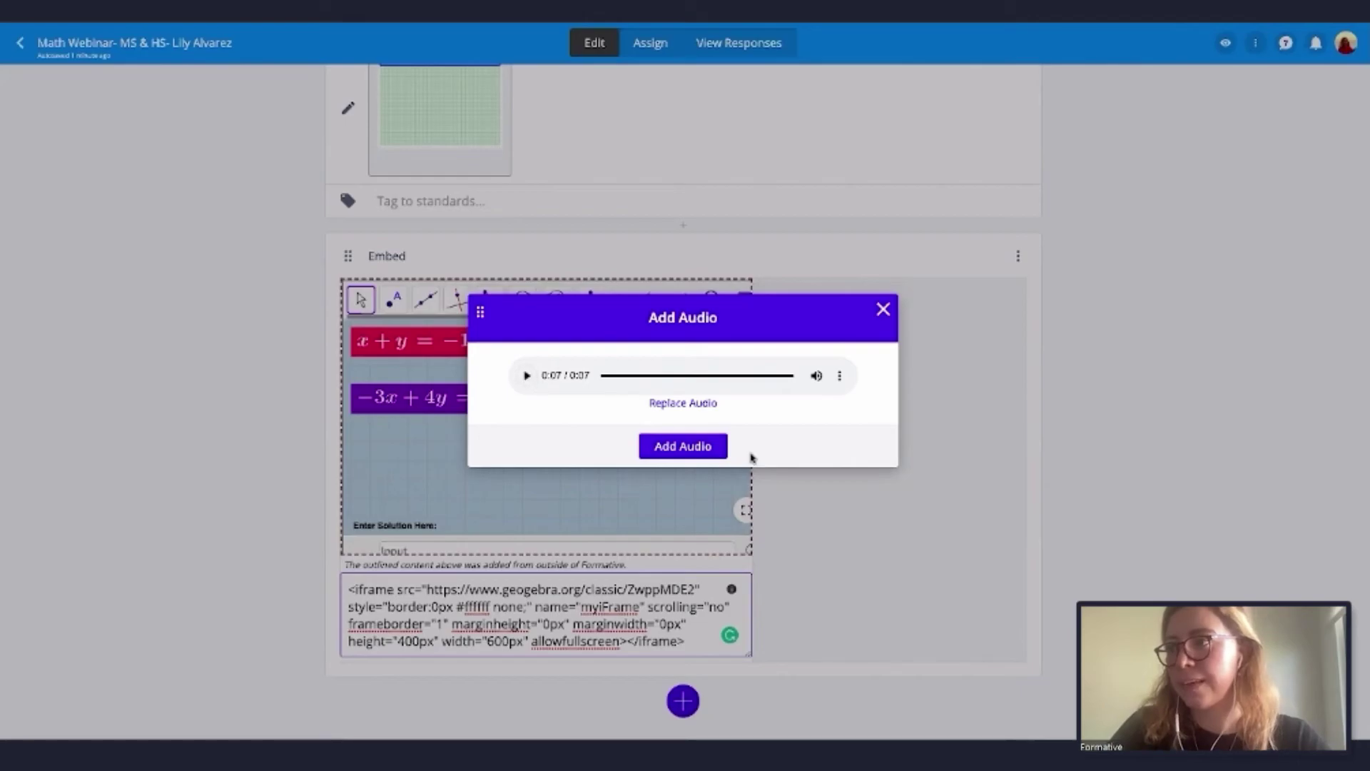
{"action": "left_click", "coordinate": [723, 453]}
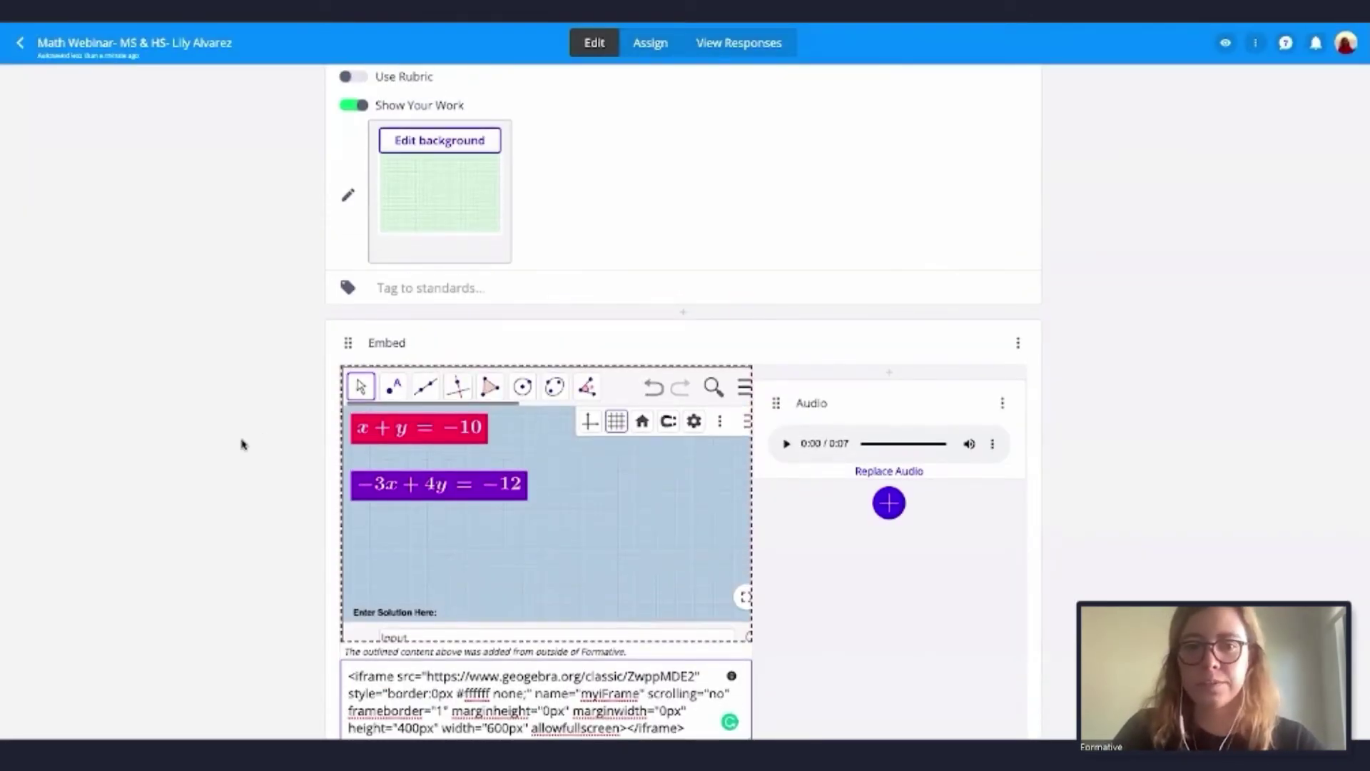
- Add a Free Response question below the audio clip beside the embed, and enable Show Your Work for it
{"action": "scroll", "coordinate": [243, 444], "scroll_direction": "down", "scroll_amount": 1}
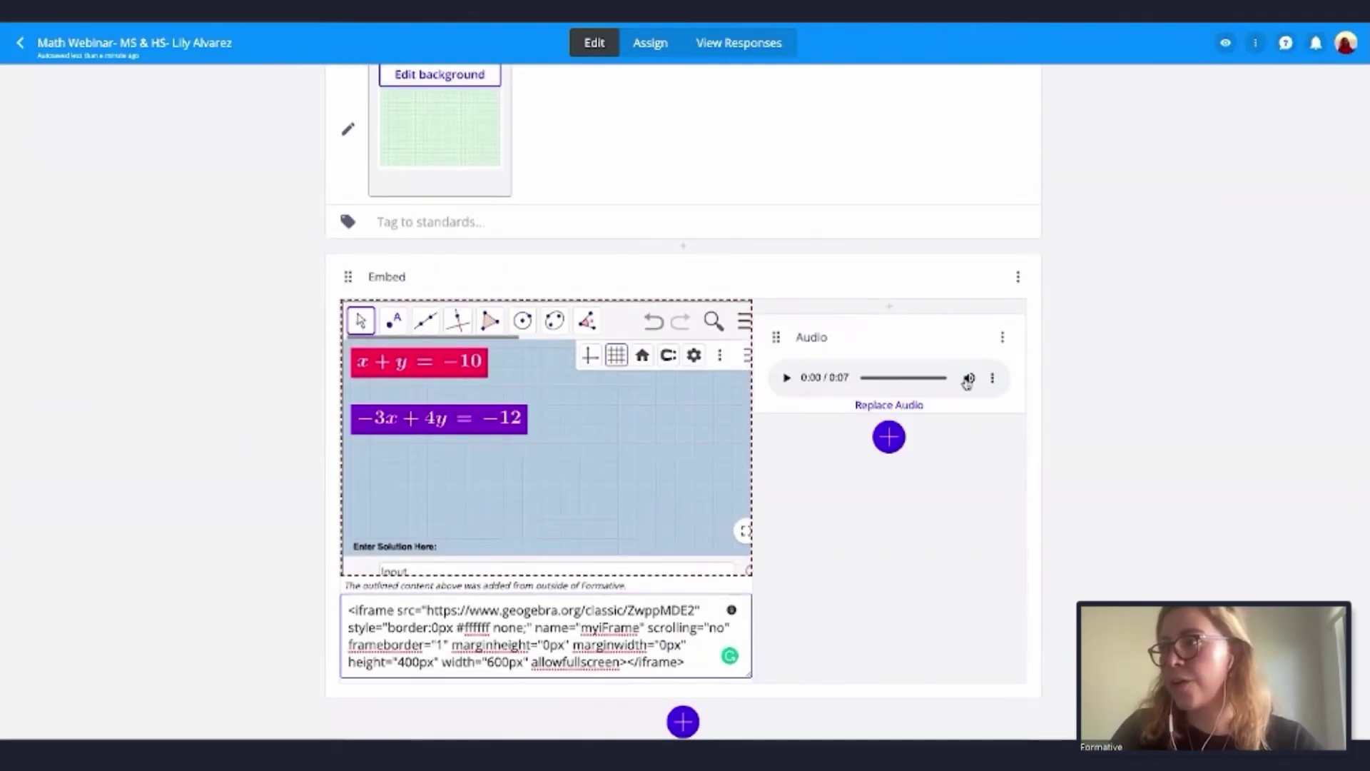
{"action": "mouse_move", "coordinate": [955, 386]}
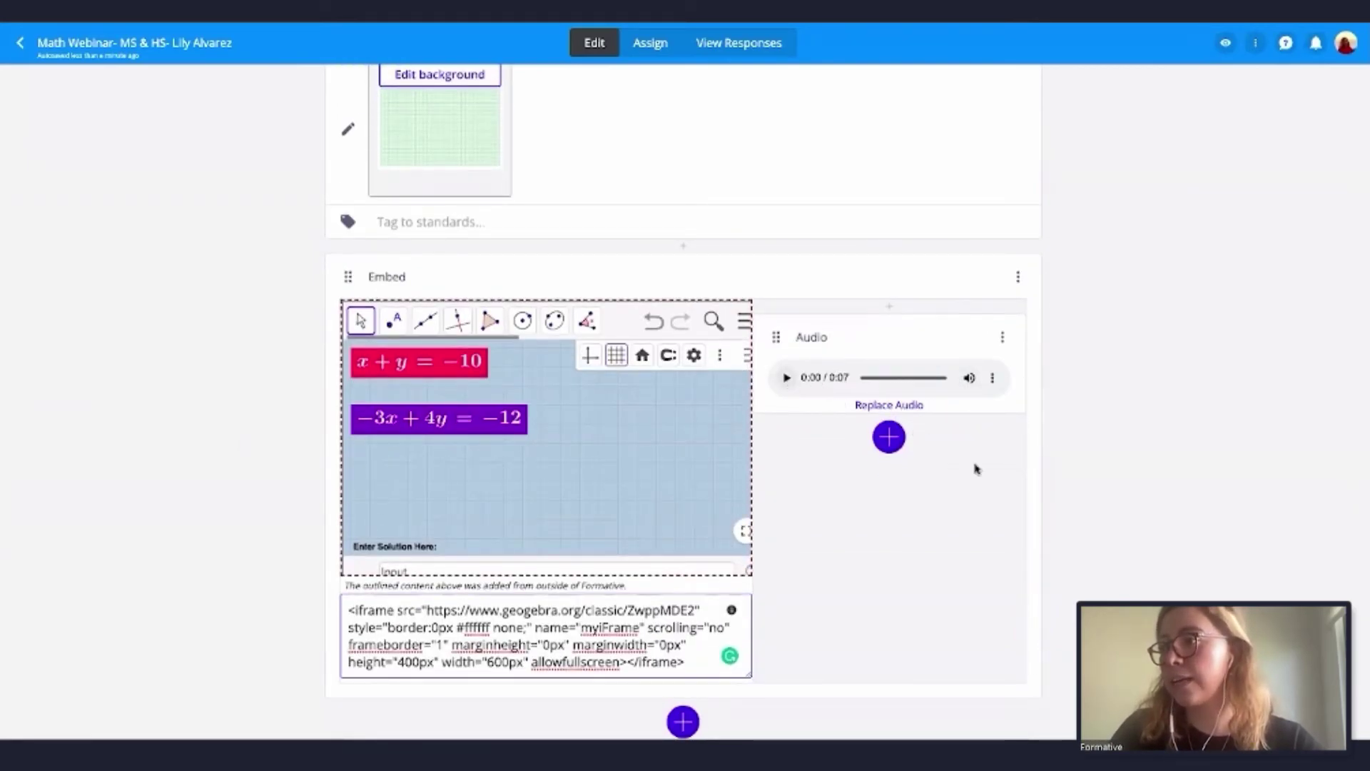
{"action": "scroll", "coordinate": [976, 469], "scroll_direction": "down", "scroll_amount": 1}
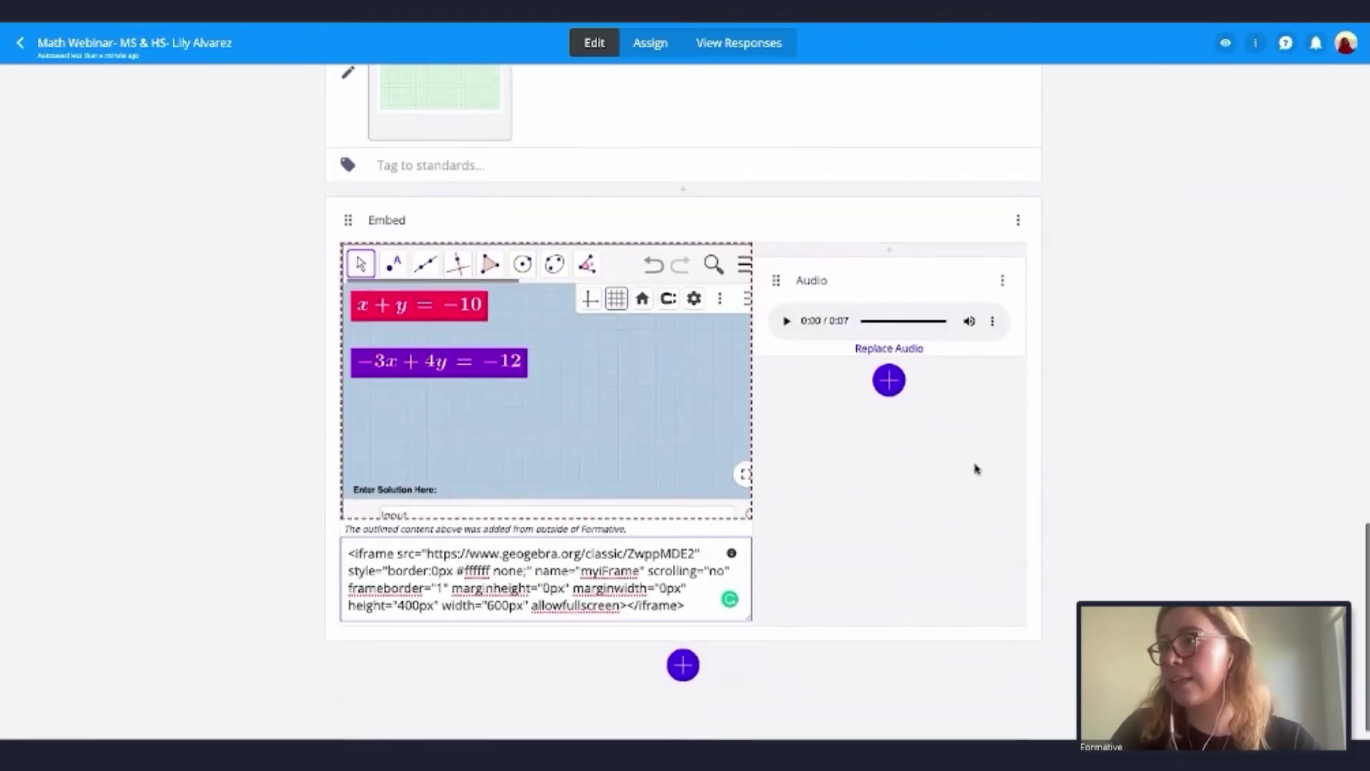
{"action": "left_click", "coordinate": [892, 383]}
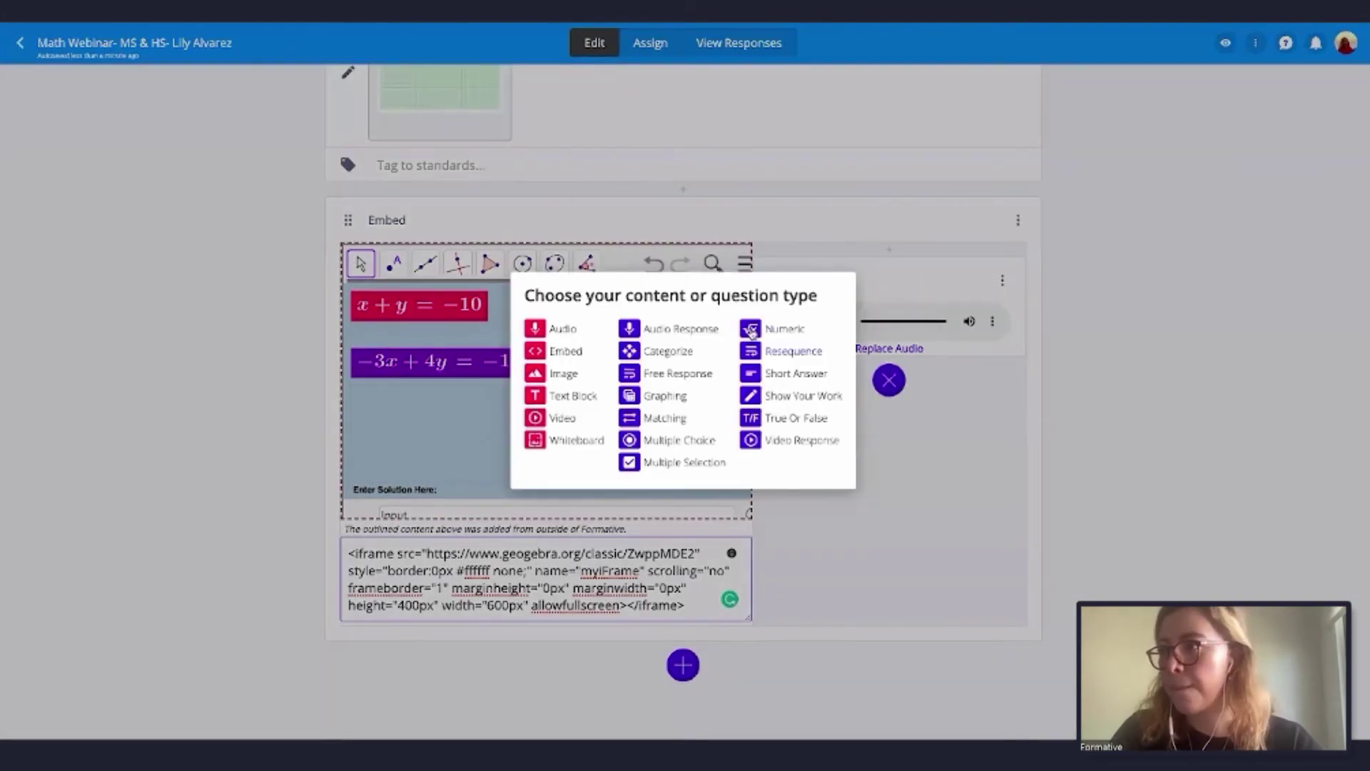
{"action": "left_click", "coordinate": [676, 374]}
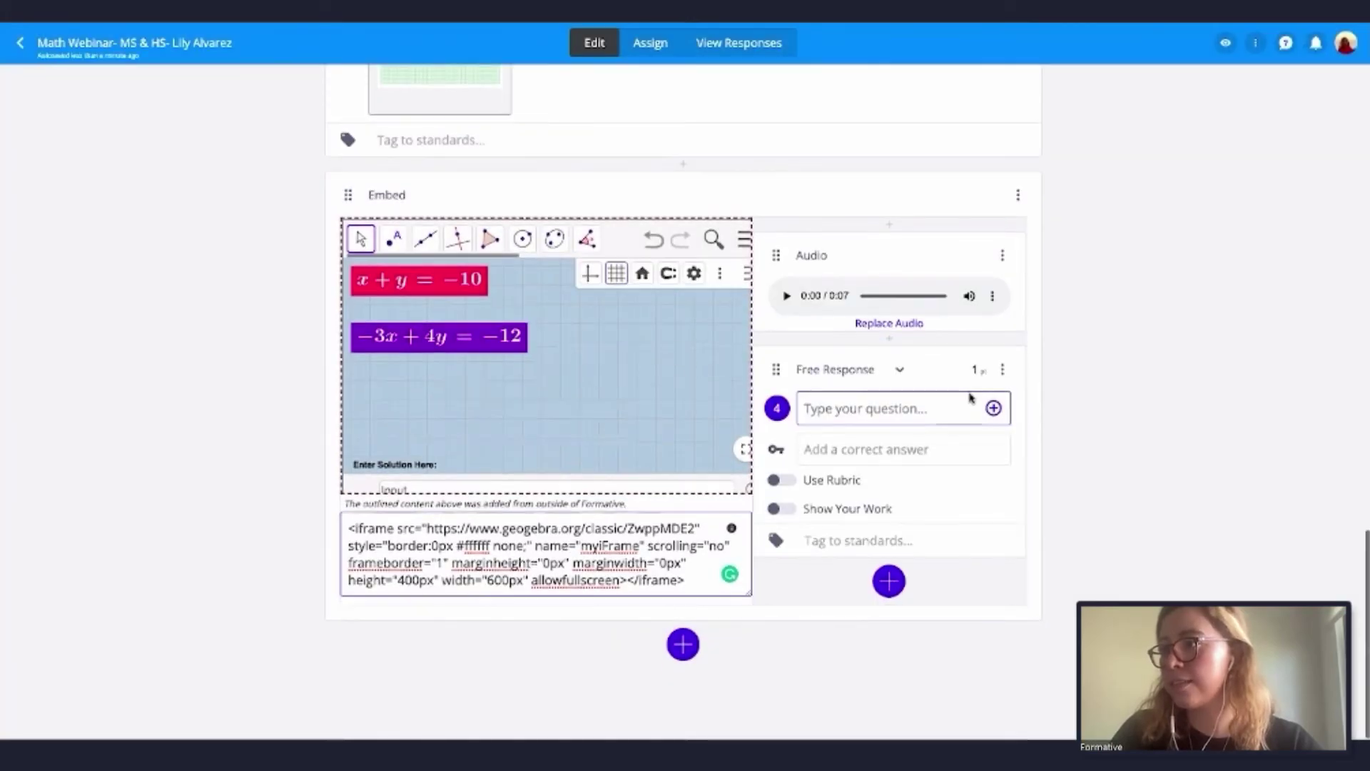
{"action": "left_click", "coordinate": [778, 509]}
{"action": "scroll", "coordinate": [992, 499], "scroll_direction": "down", "scroll_amount": 1}
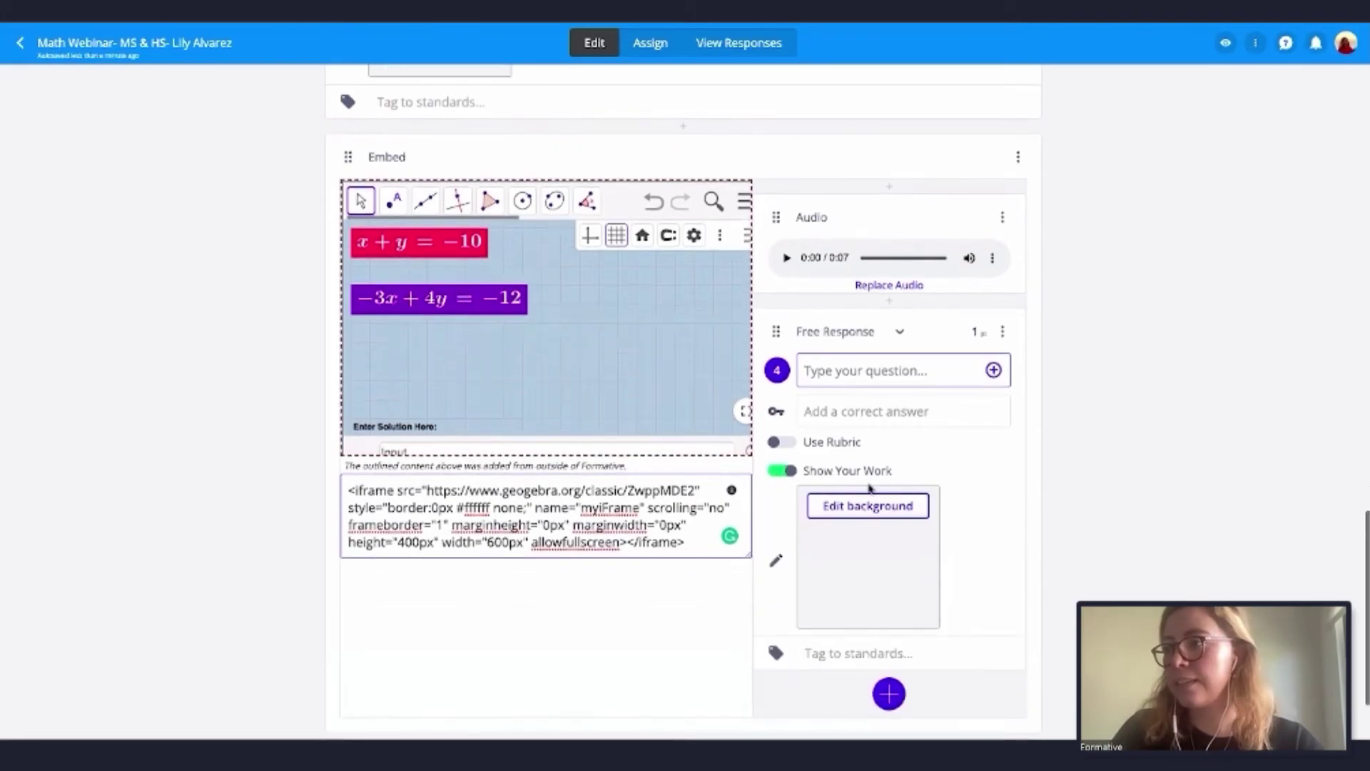
{"action": "scroll", "coordinate": [961, 471], "scroll_direction": "down", "scroll_amount": 1}
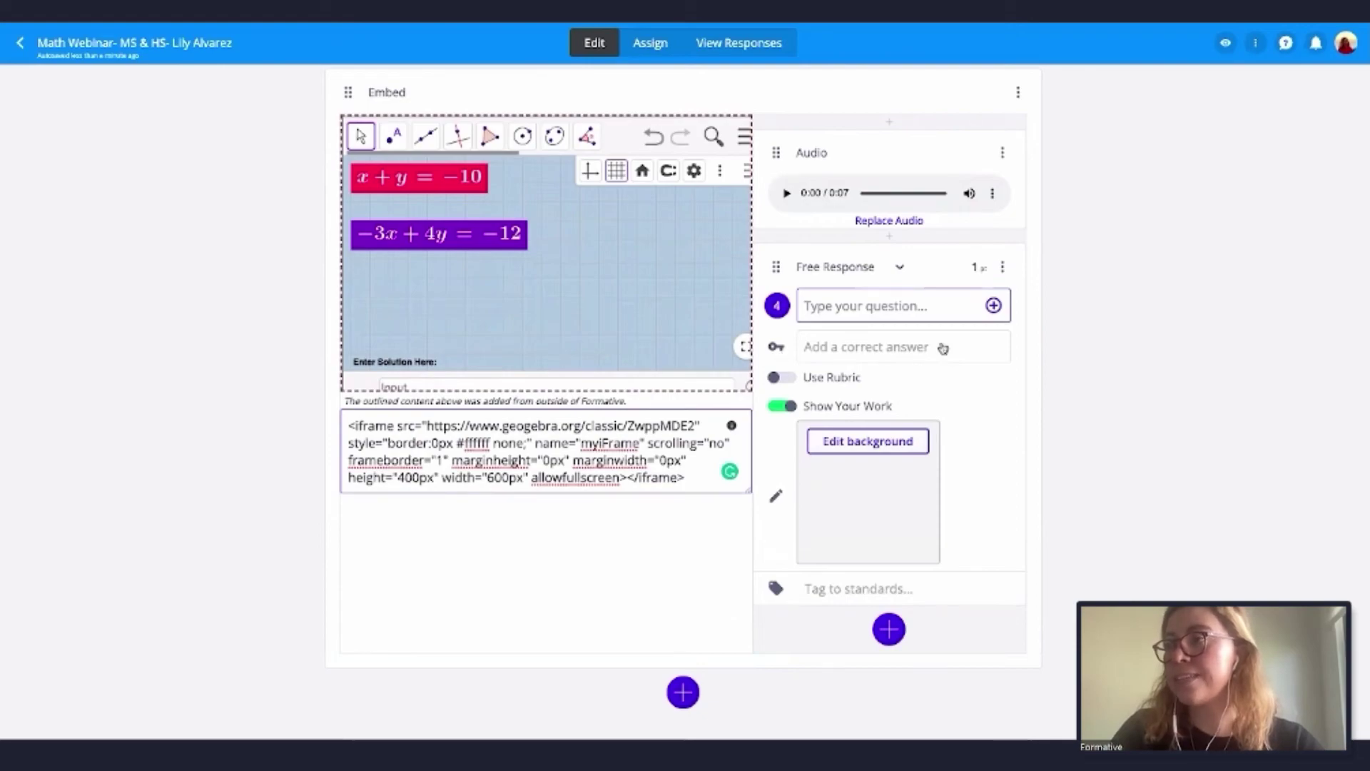
{"action": "scroll", "coordinate": [935, 350], "scroll_direction": "up", "scroll_amount": 1}
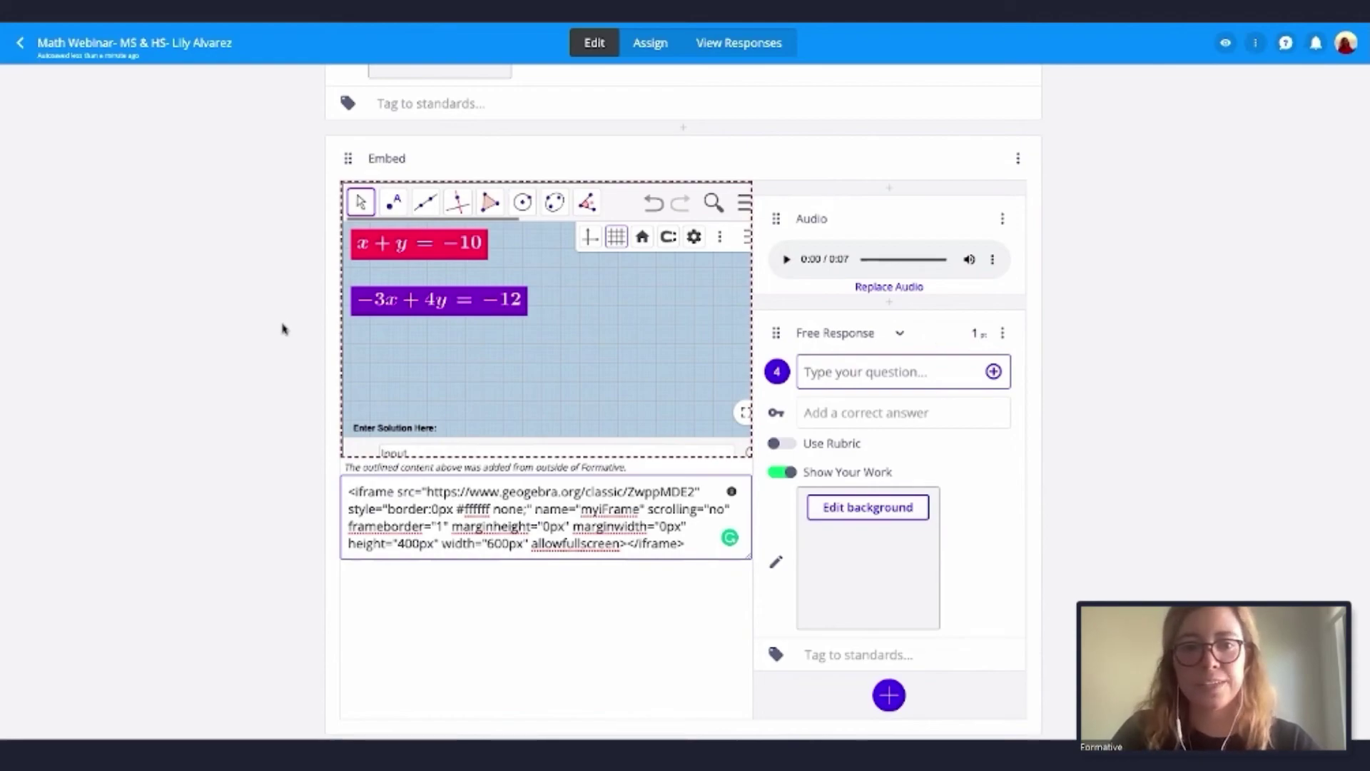
{"action": "scroll", "coordinate": [283, 329], "scroll_direction": "down", "scroll_amount": 1}
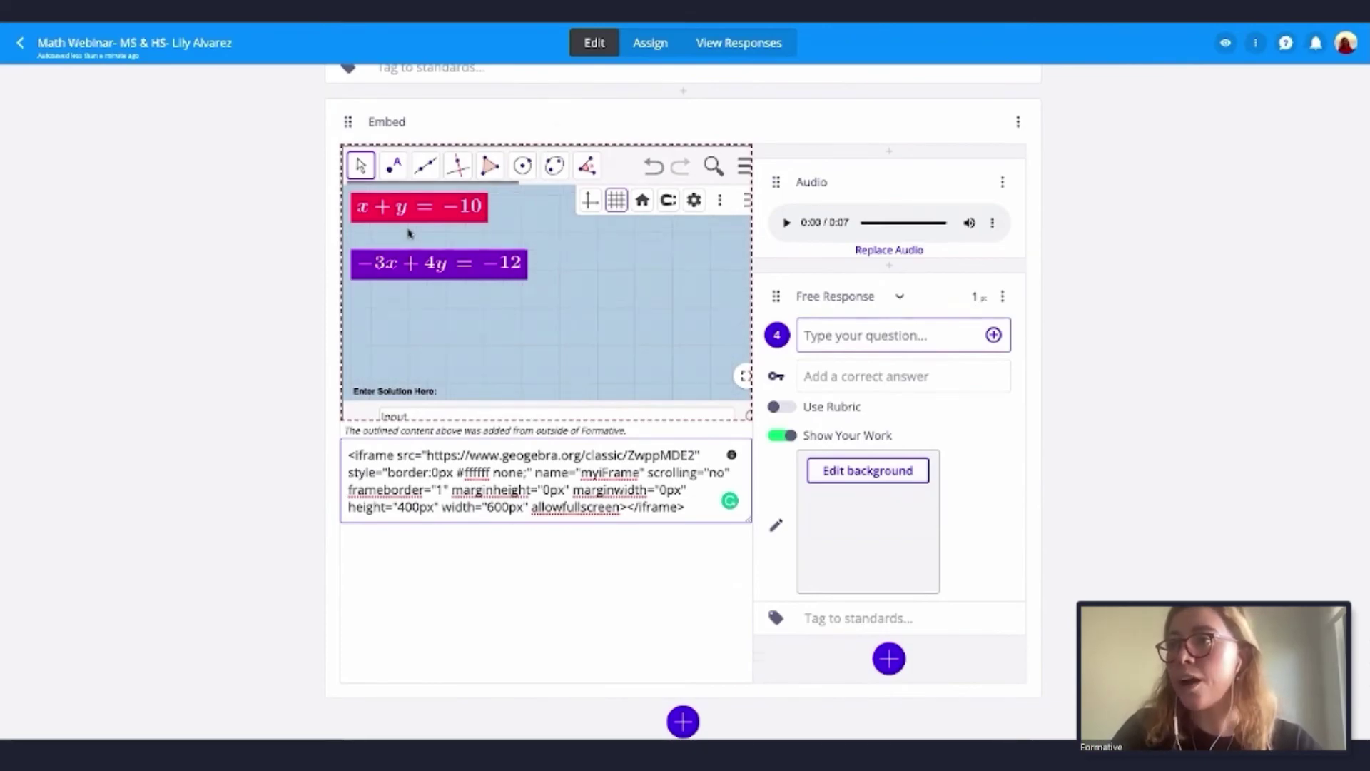
- Tag question 1 with the standard "develop a deeper understanding of very large and very small numbers and of various representations of them"
{"action": "scroll", "coordinate": [140, 325], "scroll_direction": "up", "scroll_amount": 3}
{"action": "scroll", "coordinate": [139, 325], "scroll_direction": "up", "scroll_amount": 5}
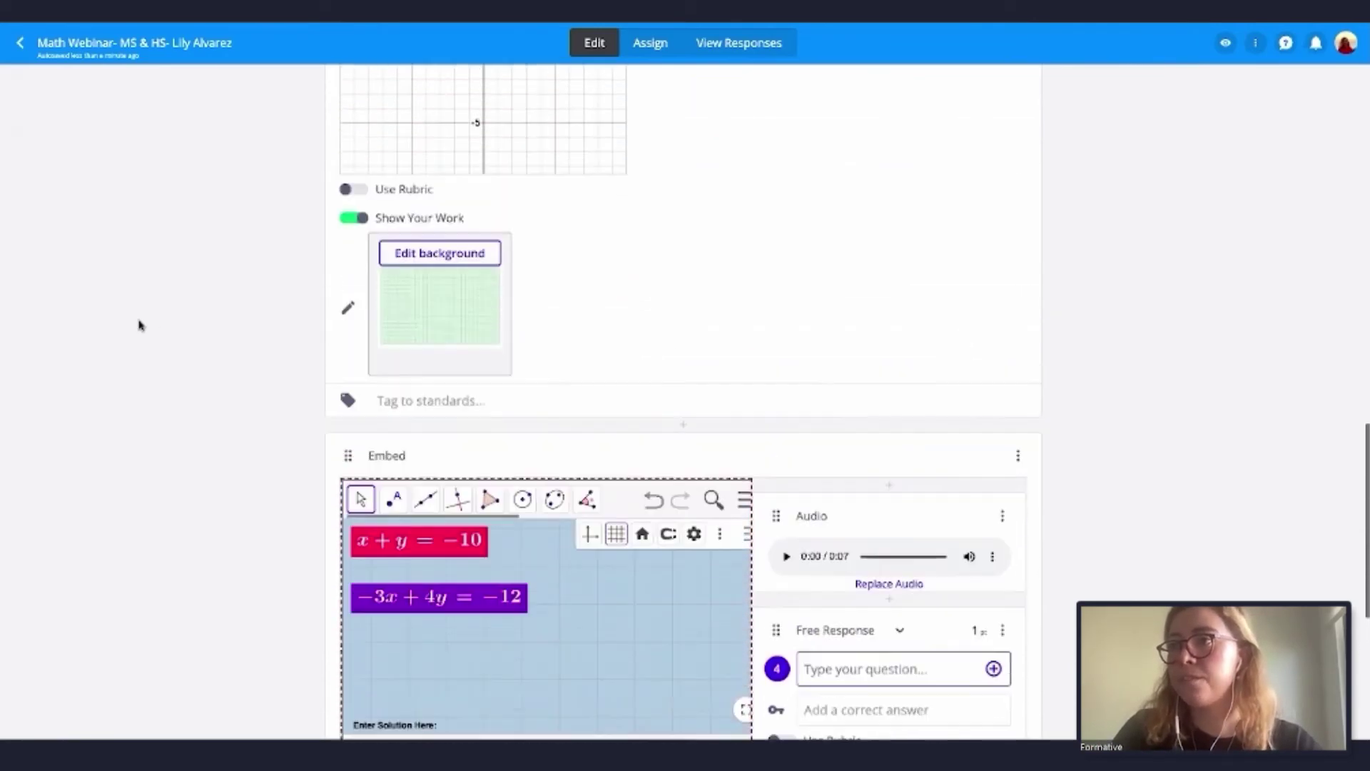
{"action": "scroll", "coordinate": [139, 326], "scroll_direction": "up", "scroll_amount": 15}
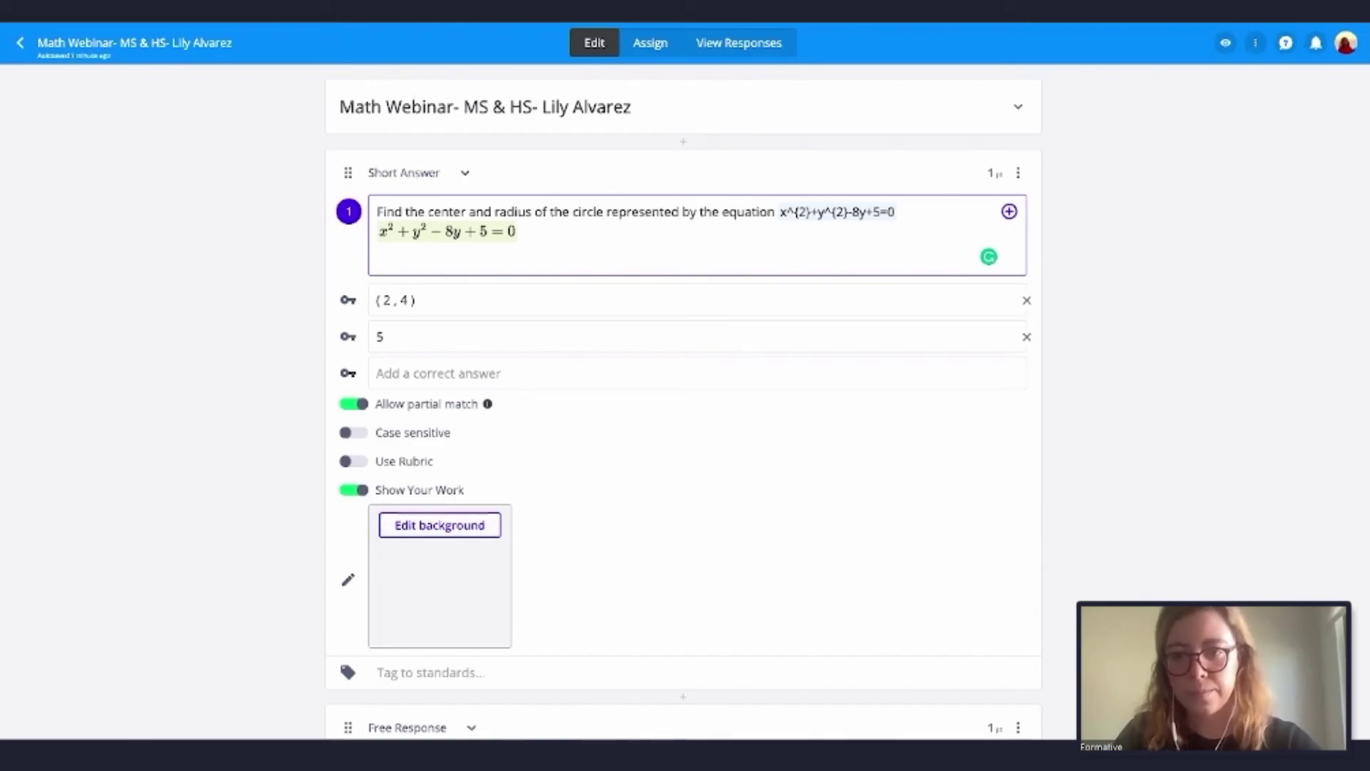
{"action": "scroll", "coordinate": [441, 564], "scroll_direction": "down", "scroll_amount": 2}
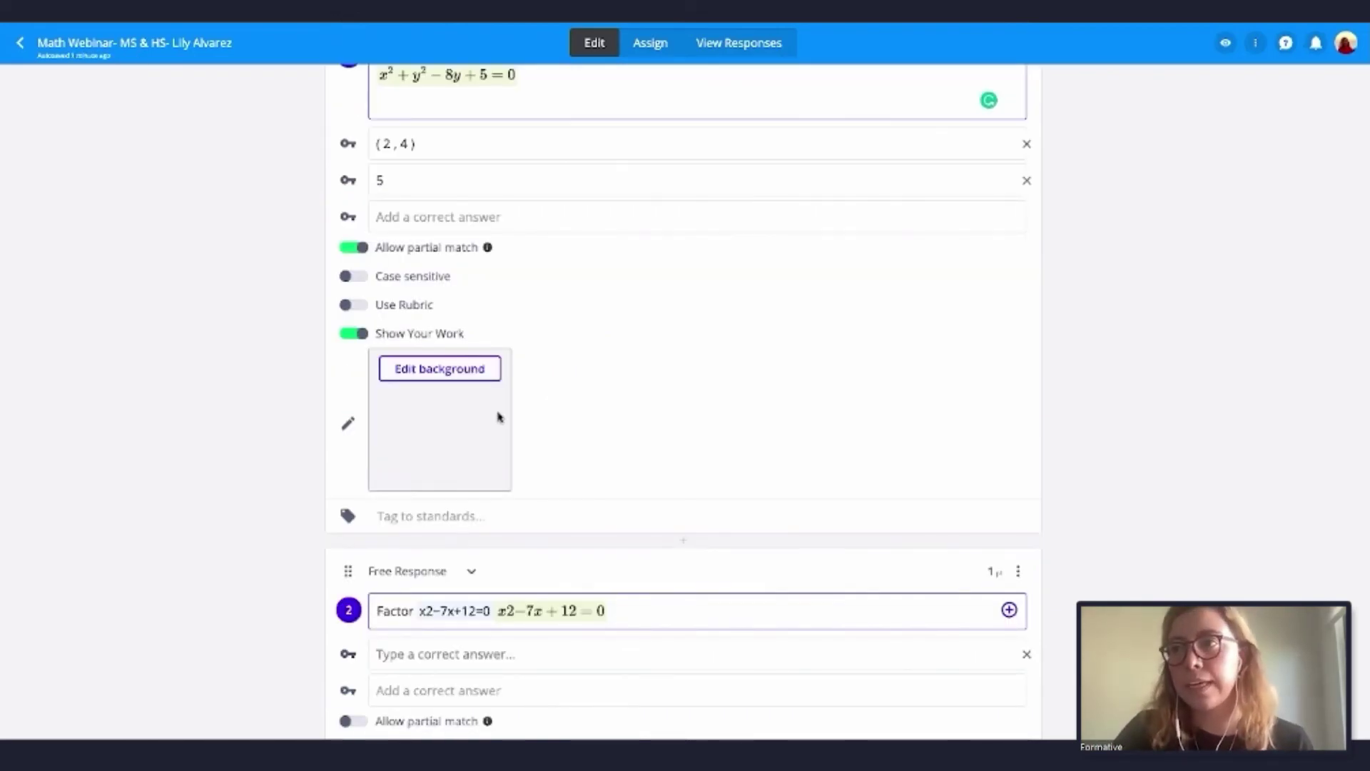
{"action": "scroll", "coordinate": [559, 358], "scroll_direction": "up", "scroll_amount": 2}
{"action": "scroll", "coordinate": [559, 358], "scroll_direction": "down", "scroll_amount": 2}
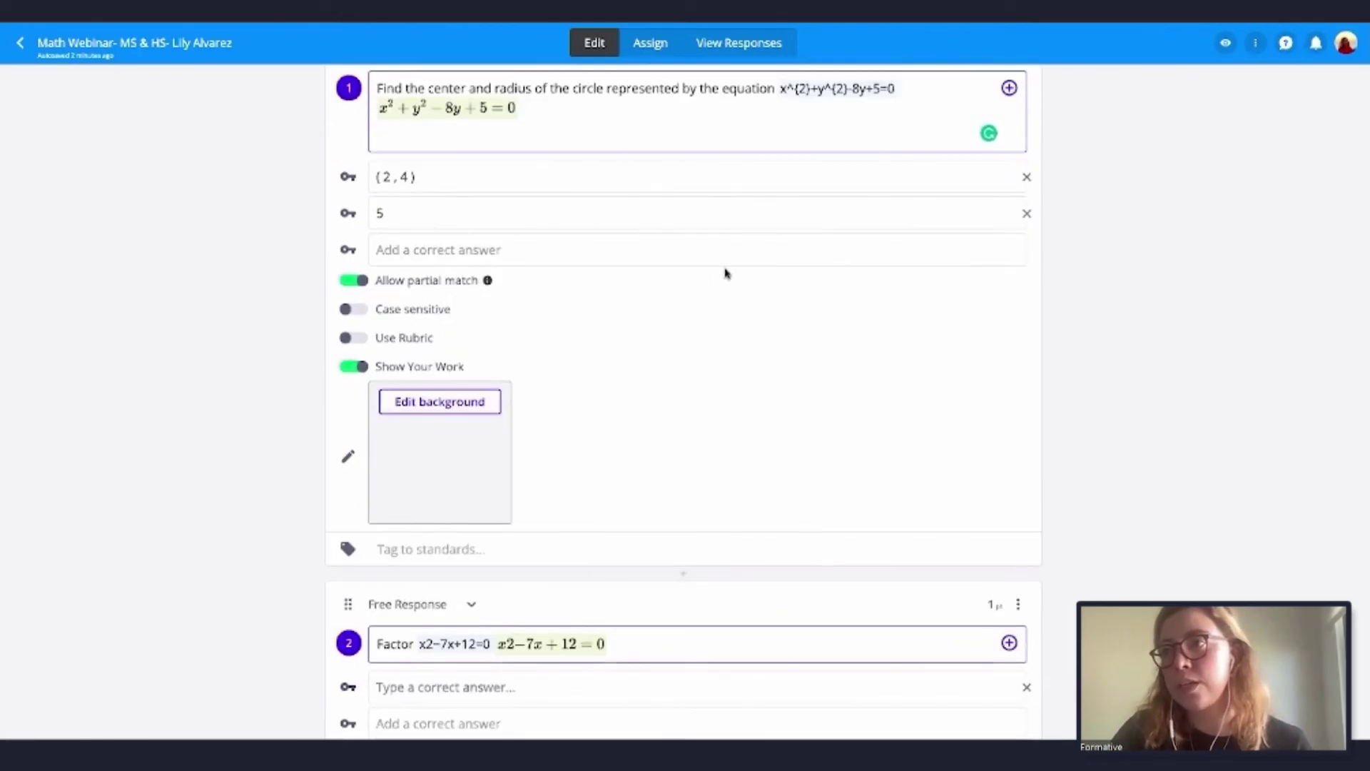
{"action": "left_click", "coordinate": [414, 547]}
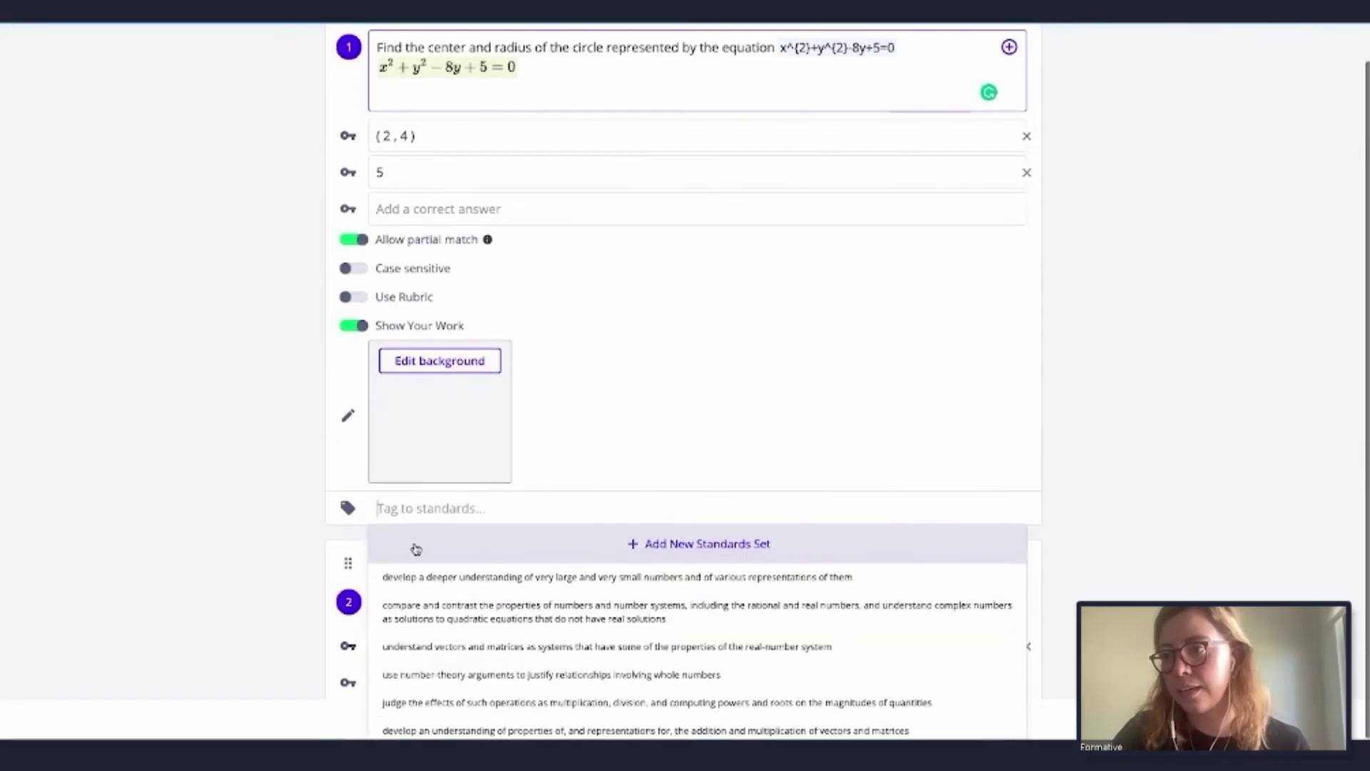
{"action": "scroll", "coordinate": [612, 561], "scroll_direction": "down", "scroll_amount": 3}
{"action": "scroll", "coordinate": [611, 561], "scroll_direction": "up", "scroll_amount": 3}
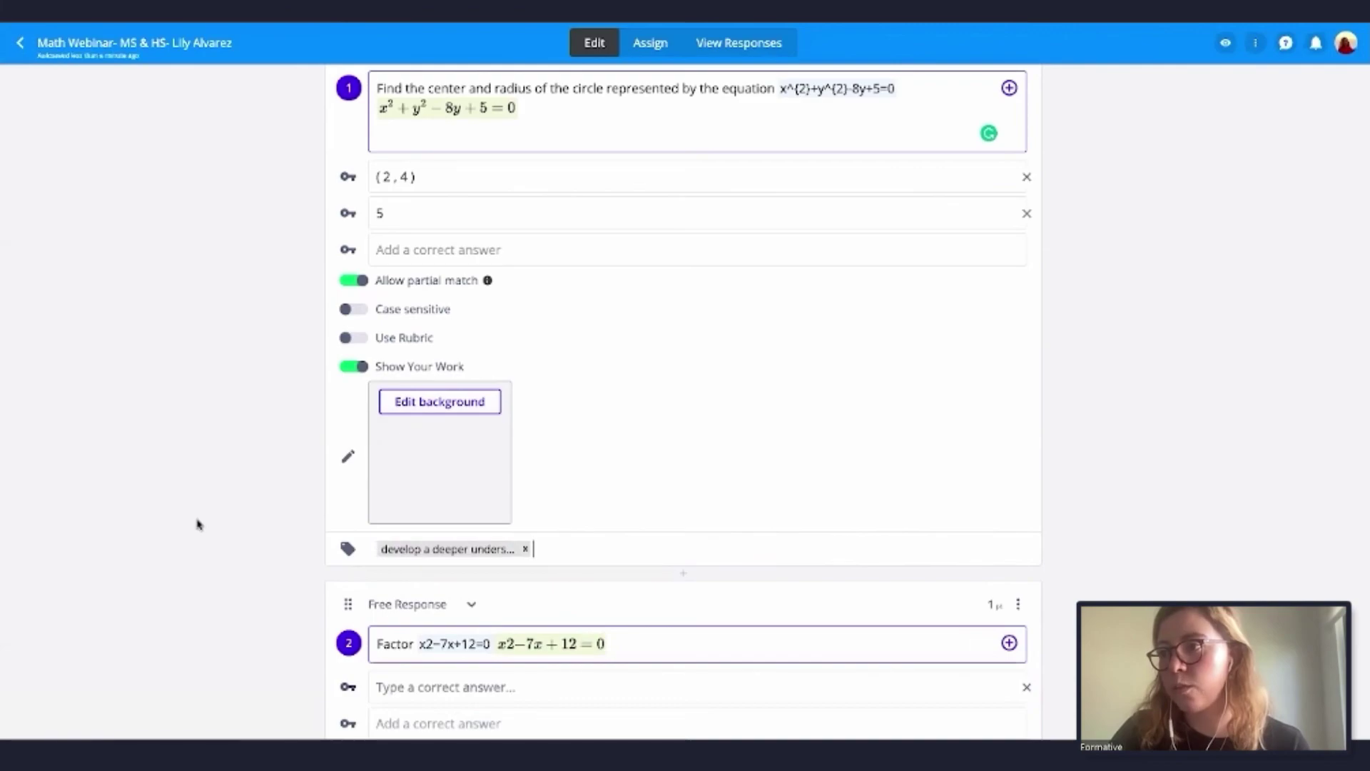
- Add the standard "understand vectors and matrices as systems that have some of the properties of the real-number system" to question 1
{"action": "scroll", "coordinate": [195, 523], "scroll_direction": "down", "scroll_amount": 1}
{"action": "left_click", "coordinate": [579, 492]}
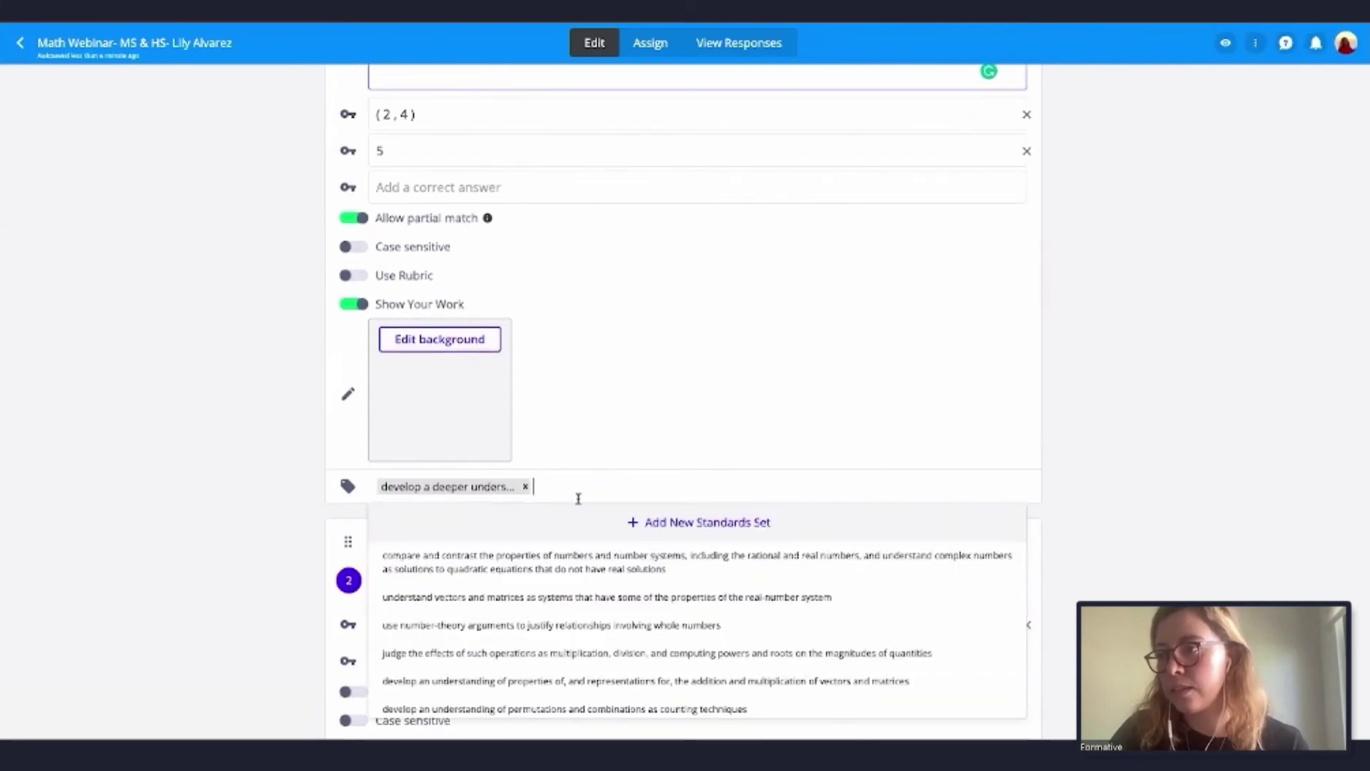
{"action": "left_click", "coordinate": [517, 597]}
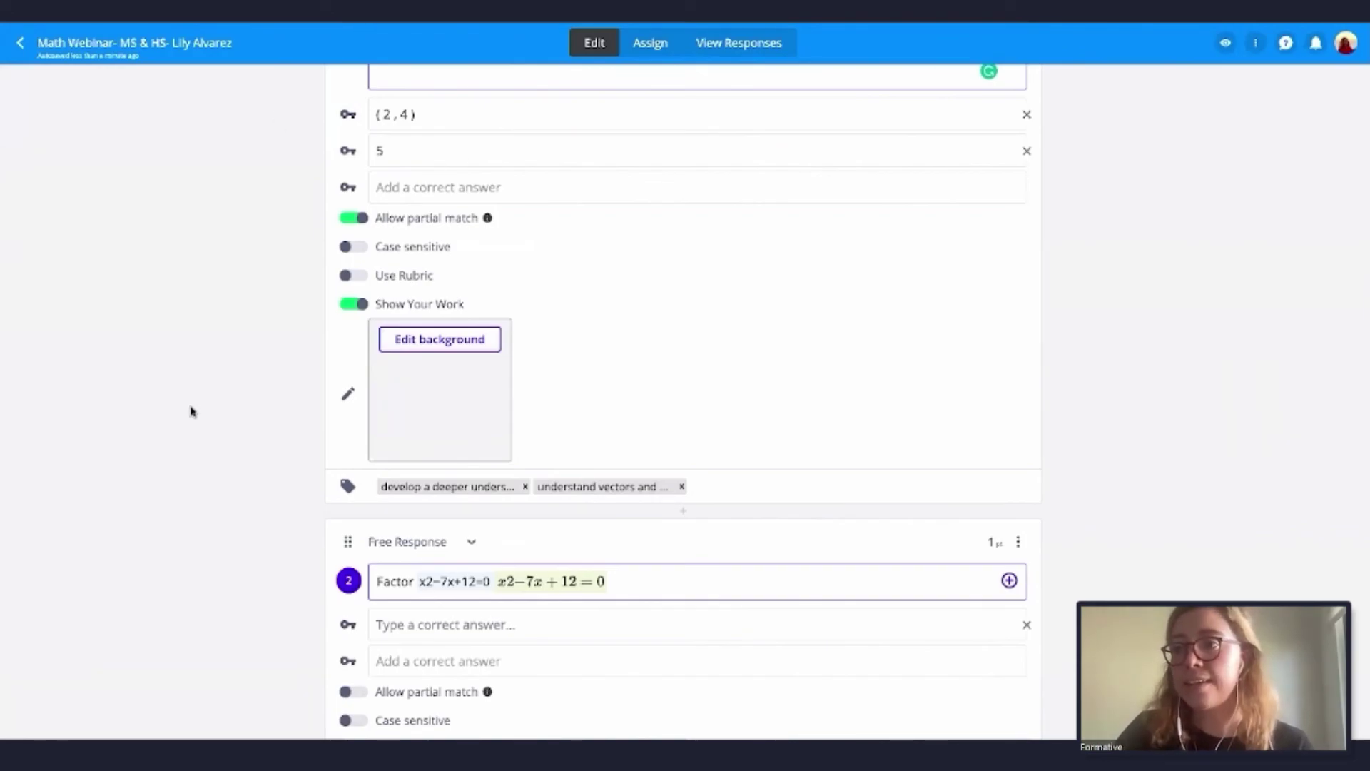
- View the standards available for tagging question 2, the Factor question, and close the list without choosing one
{"action": "scroll", "coordinate": [316, 499], "scroll_direction": "down", "scroll_amount": 1}
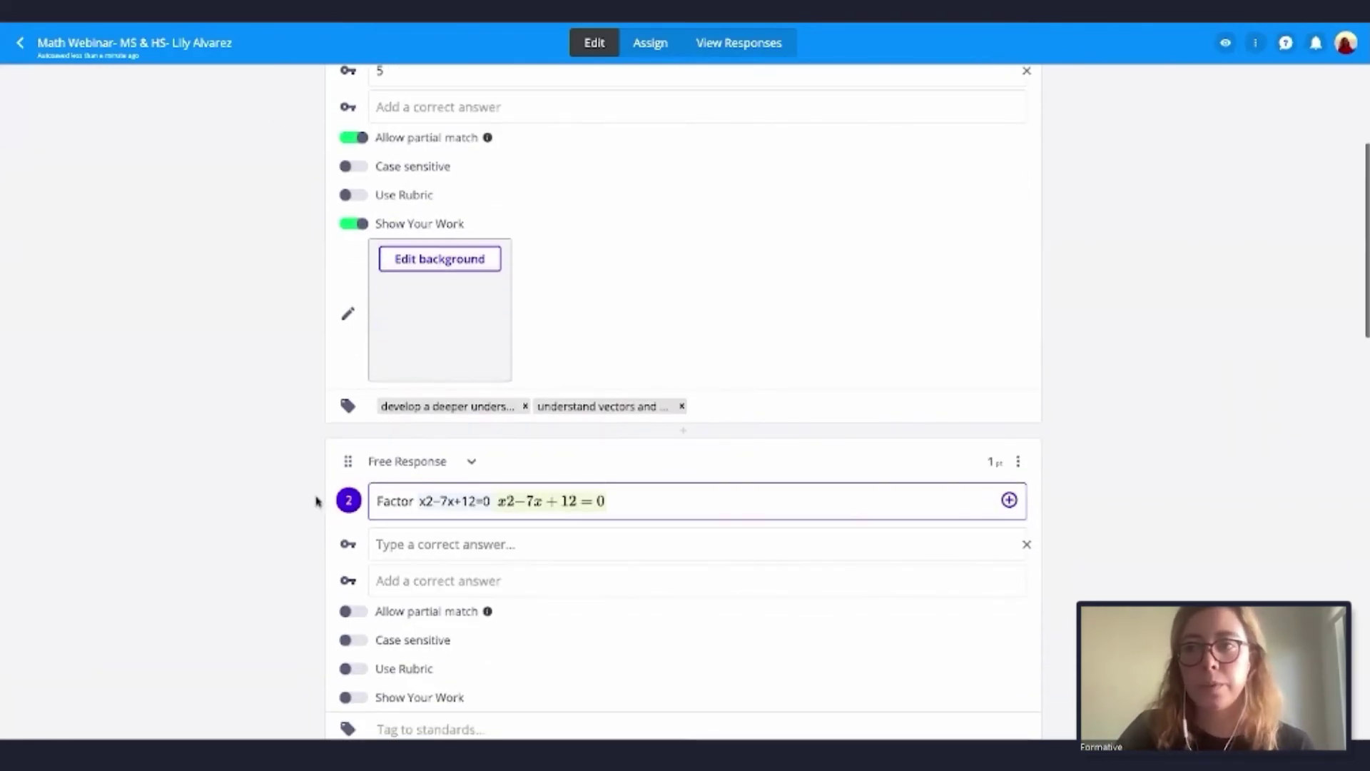
{"action": "scroll", "coordinate": [316, 501], "scroll_direction": "down", "scroll_amount": 2}
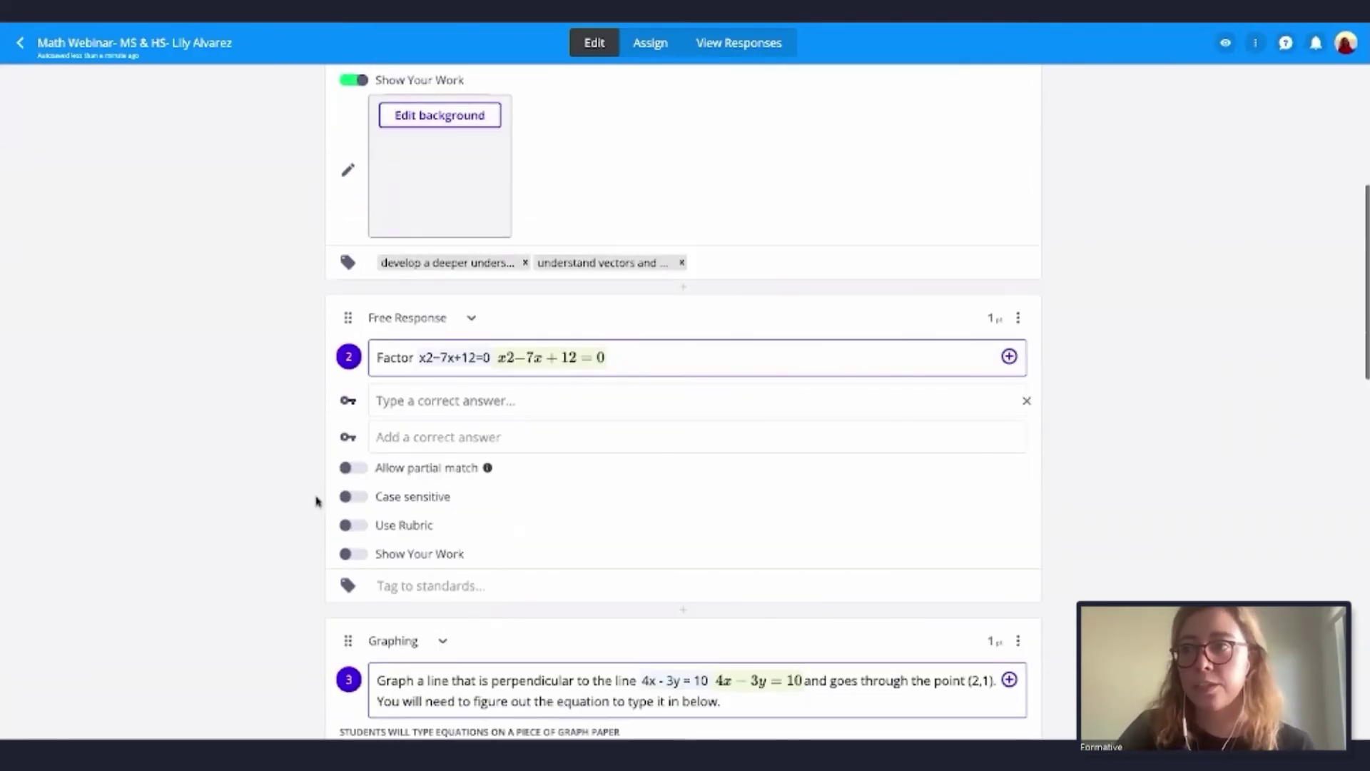
{"action": "left_click", "coordinate": [714, 270]}
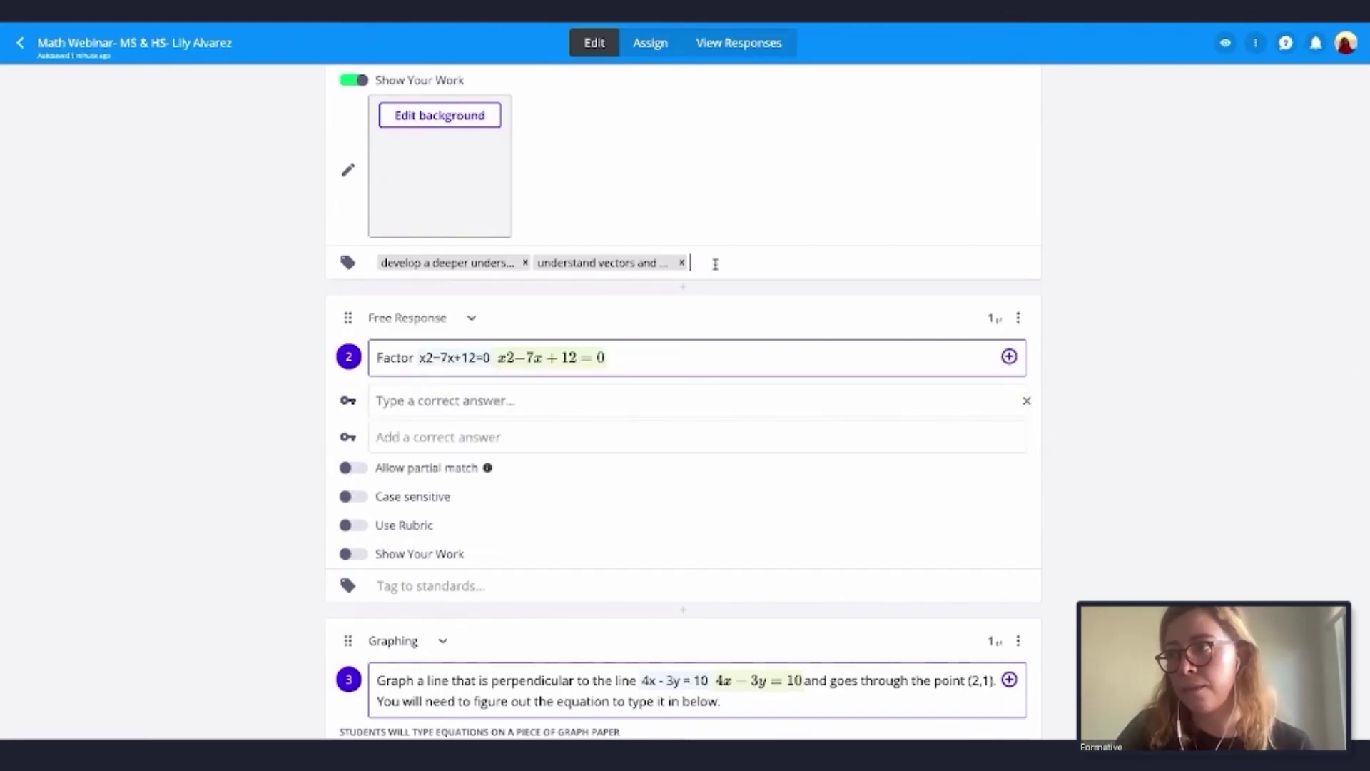
{"action": "left_click", "coordinate": [443, 599]}
{"action": "left_click", "coordinate": [431, 526]}
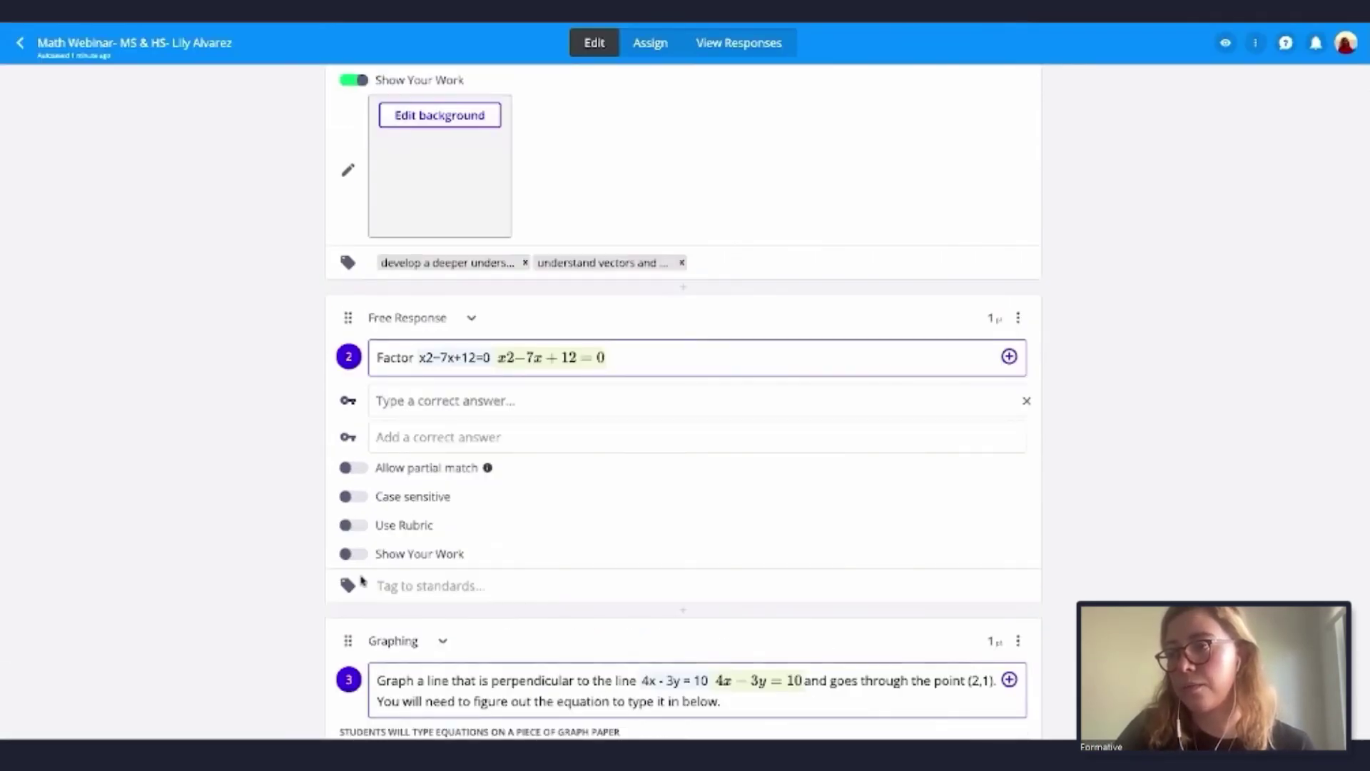
{"action": "left_click", "coordinate": [410, 585]}
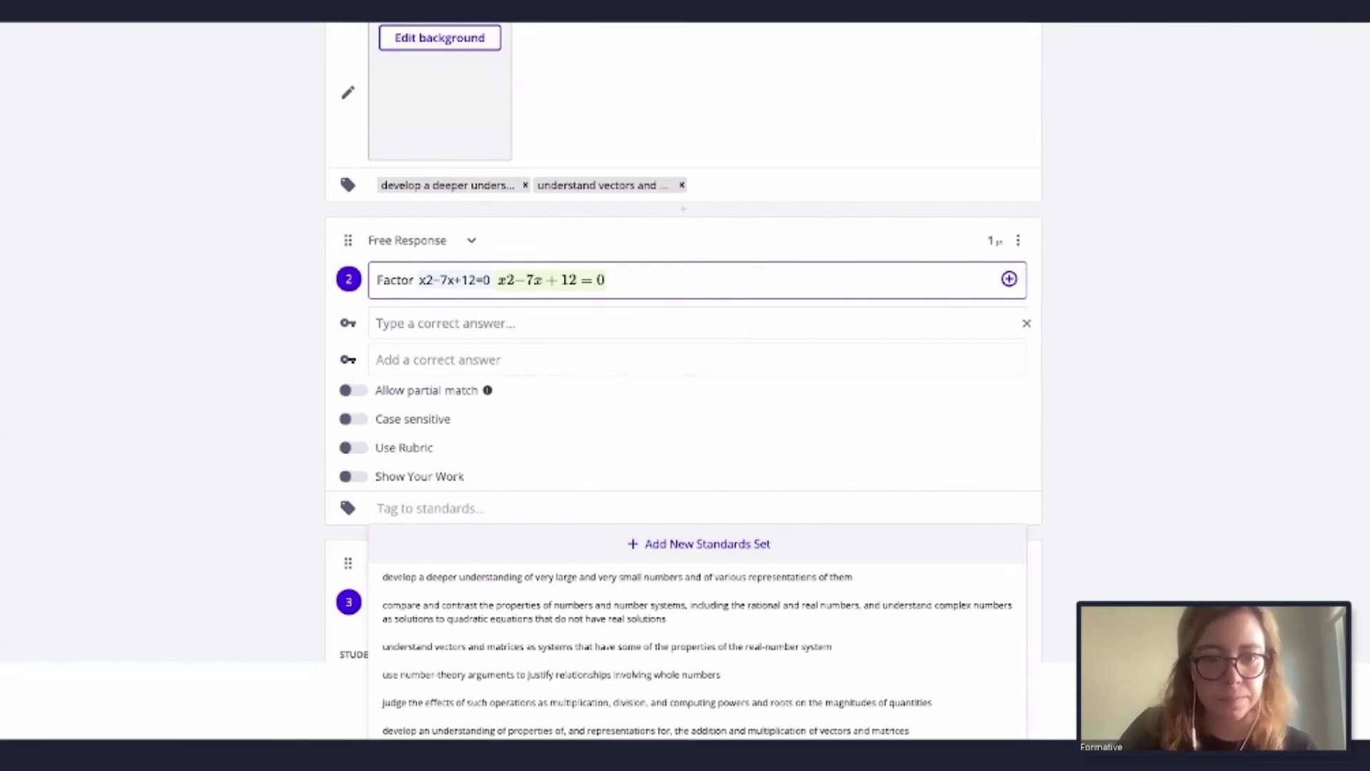
{"action": "key", "text": "Escape"}
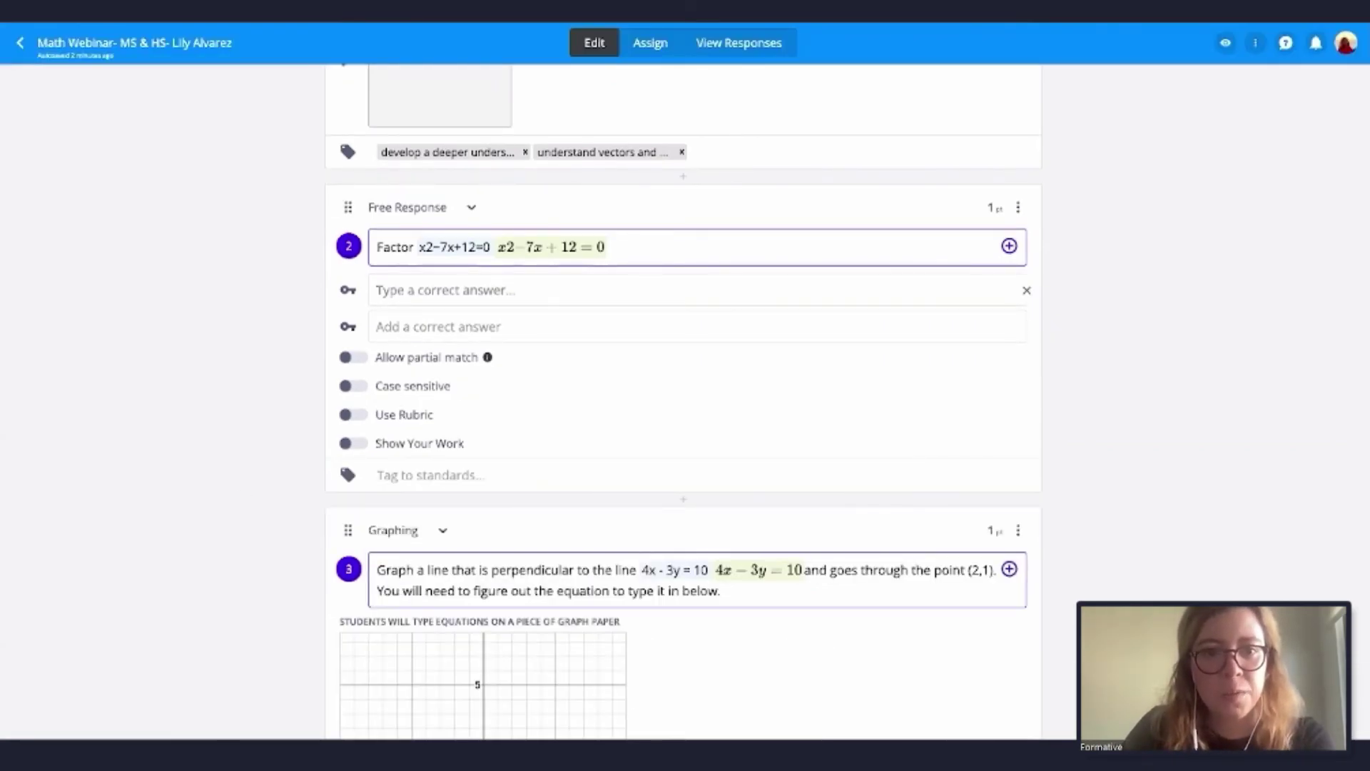